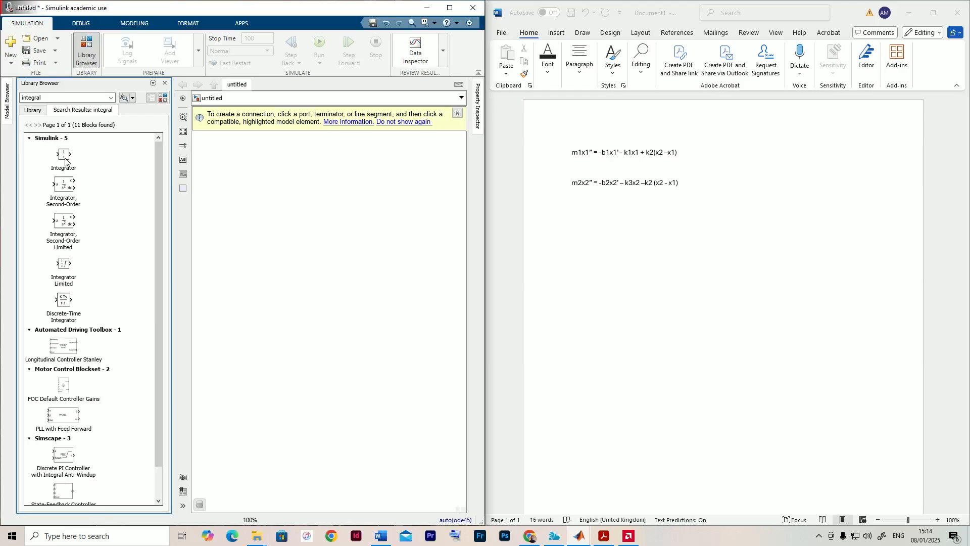
- Add an Integrator block and a Sum block above it from the library to the model canvas
left_click_drag(66, 160, 320, 181)
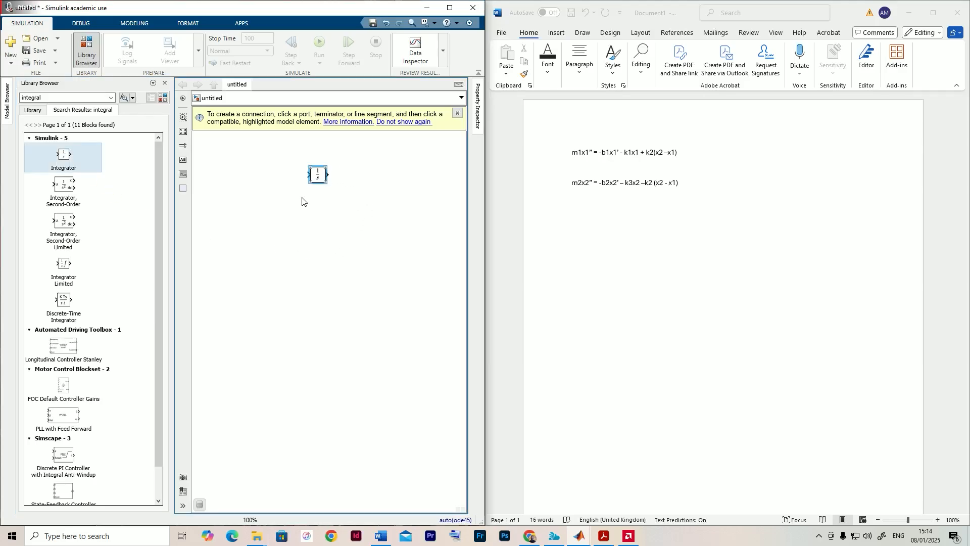
left_click(47, 99)
type("sum")
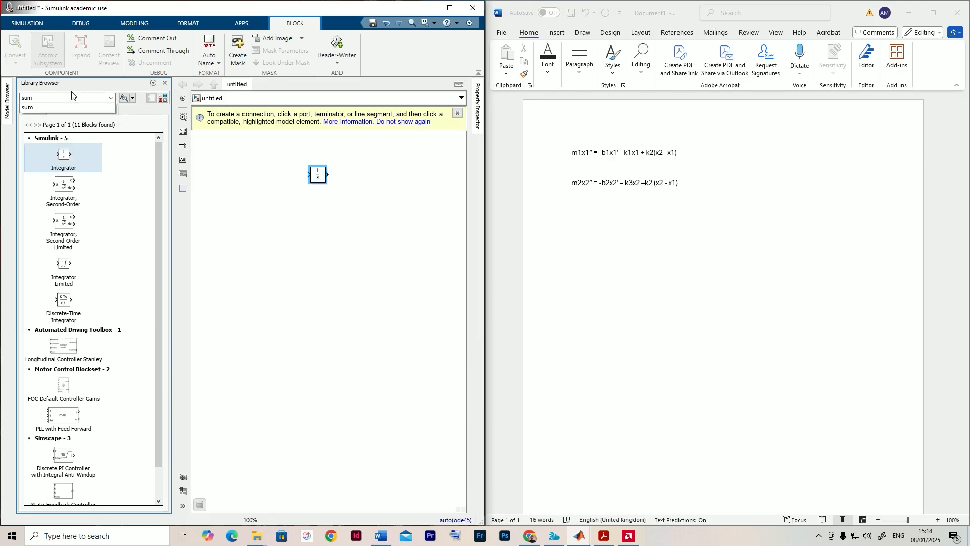
key("Return")
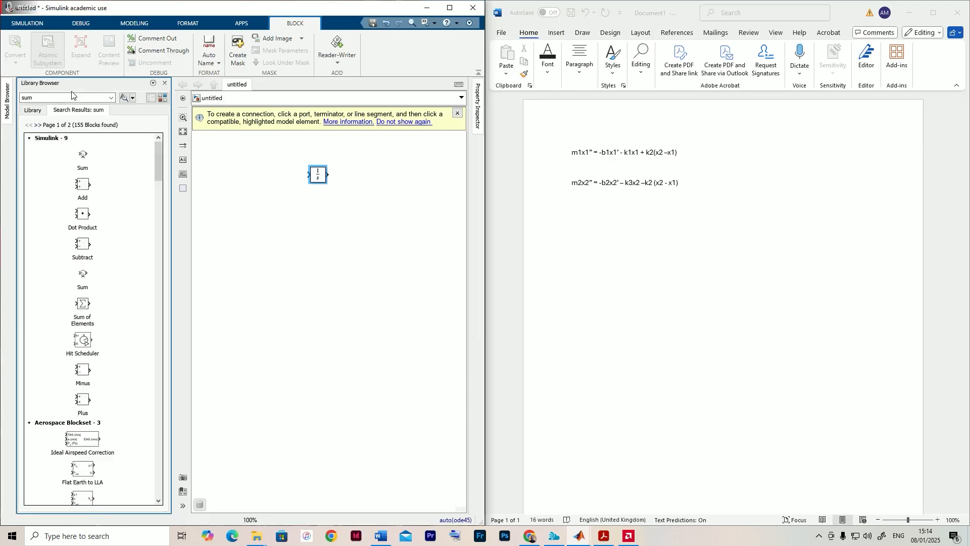
left_click(85, 160)
left_click_drag(86, 160, 315, 137)
- Add a Gain block from the library next to the Sum block and close the Library Browser
left_click(62, 97)
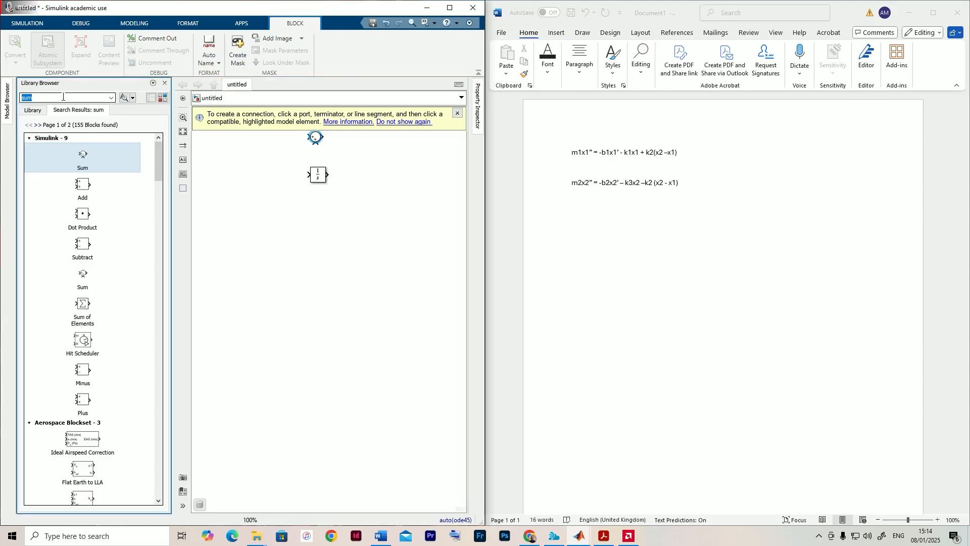
type("gain")
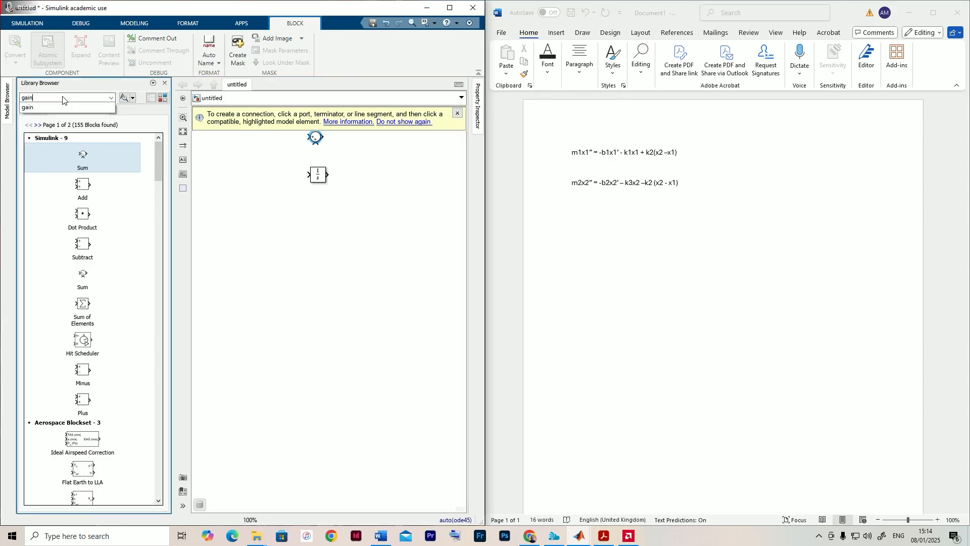
key("Return")
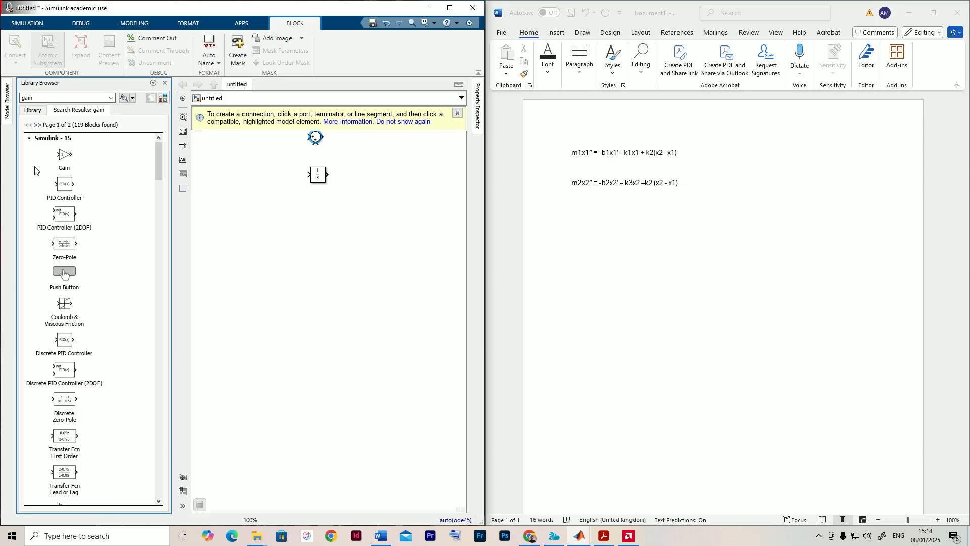
left_click_drag(58, 167, 349, 146)
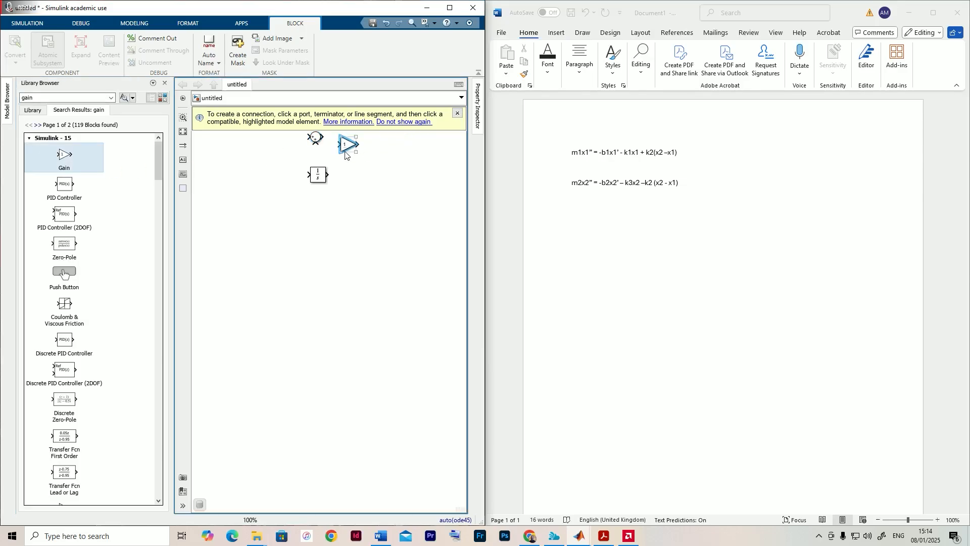
left_click(165, 83)
- Move the Sum, Gain and Integrator blocks together to the upper-left corner of the canvas
left_click_drag(275, 214, 300, 243)
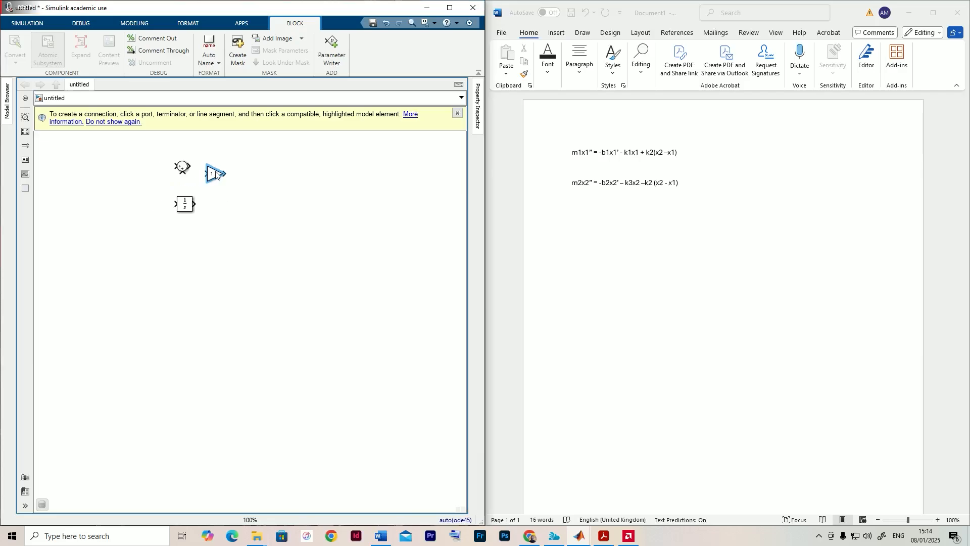
left_click(199, 234)
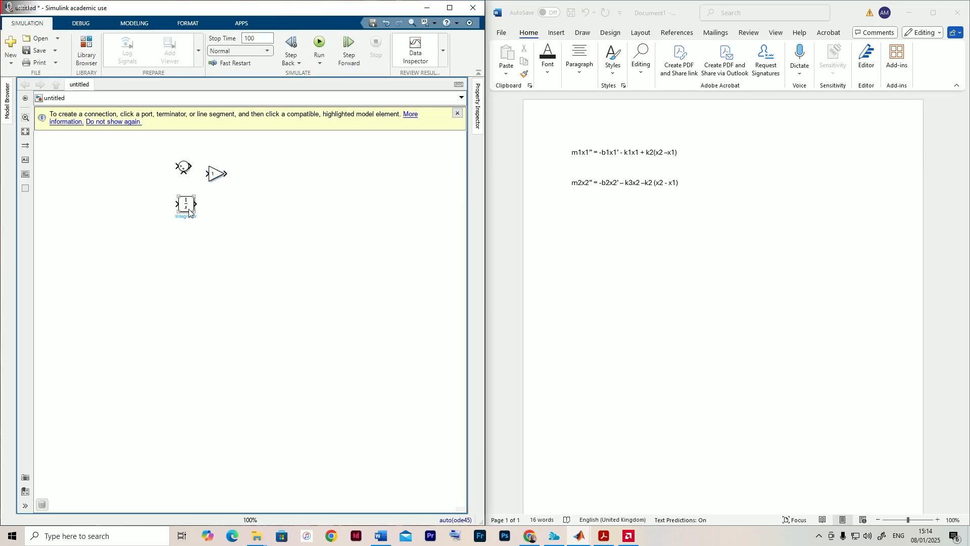
scroll(197, 227, "down", 2)
left_click_drag(125, 149, 213, 221)
left_click_drag(154, 202, 84, 202)
left_click(108, 281)
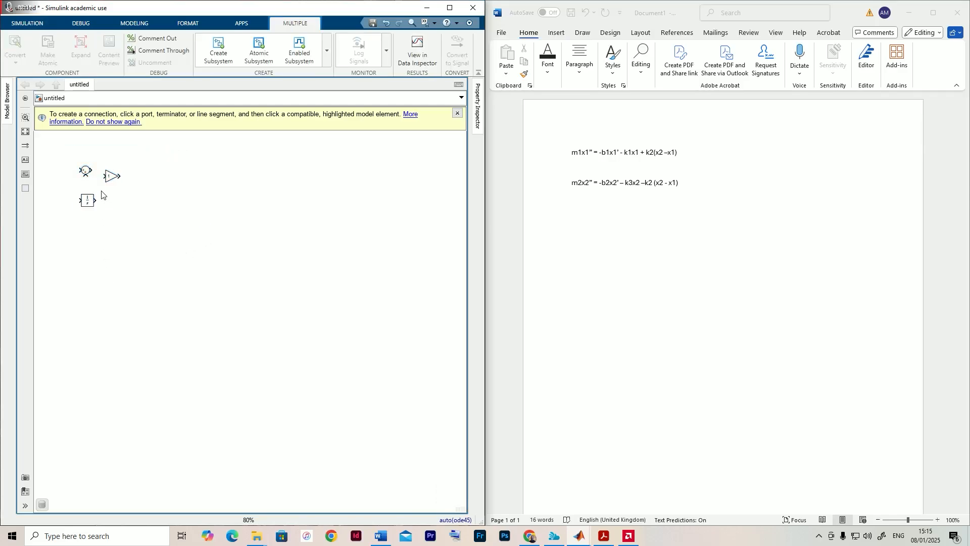
- Place a copy of the Integrator block in the open area of the canvas, below and to the right of the original blocks
left_click(88, 201)
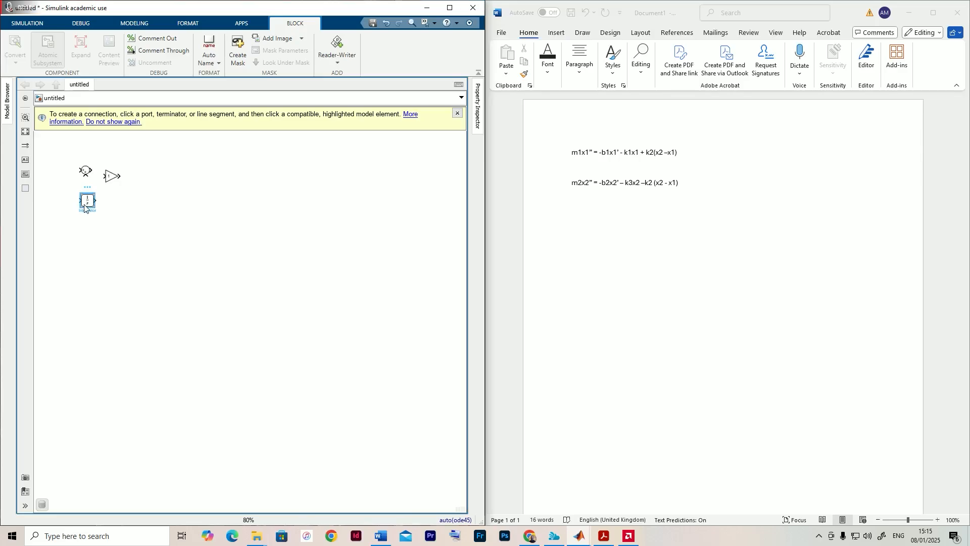
left_click_drag(84, 205, 201, 242)
scroll(207, 247, "up", 1)
left_click_drag(241, 247, 267, 252)
left_click(178, 221)
left_click(66, 199)
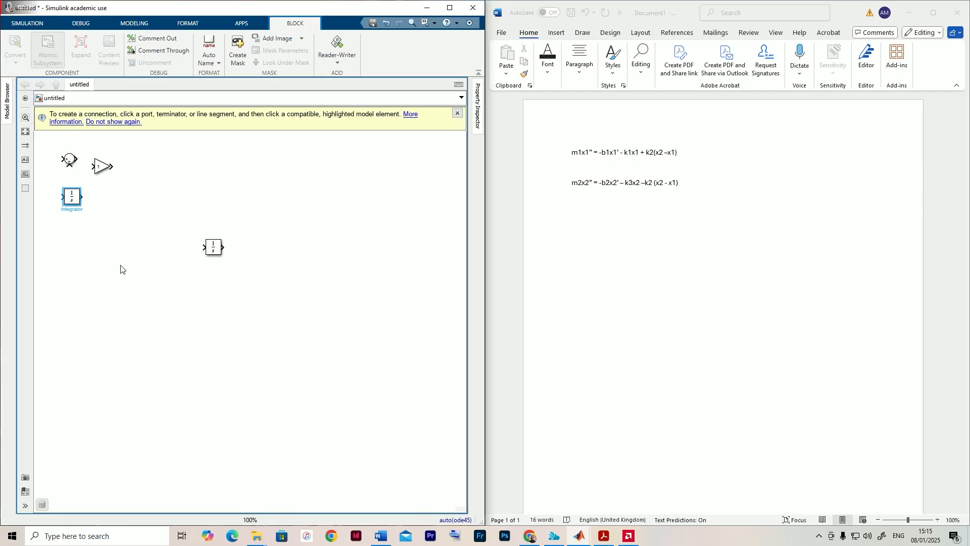
key("ctrl+c")
key("ctrl+v")
key("ctrl+z")
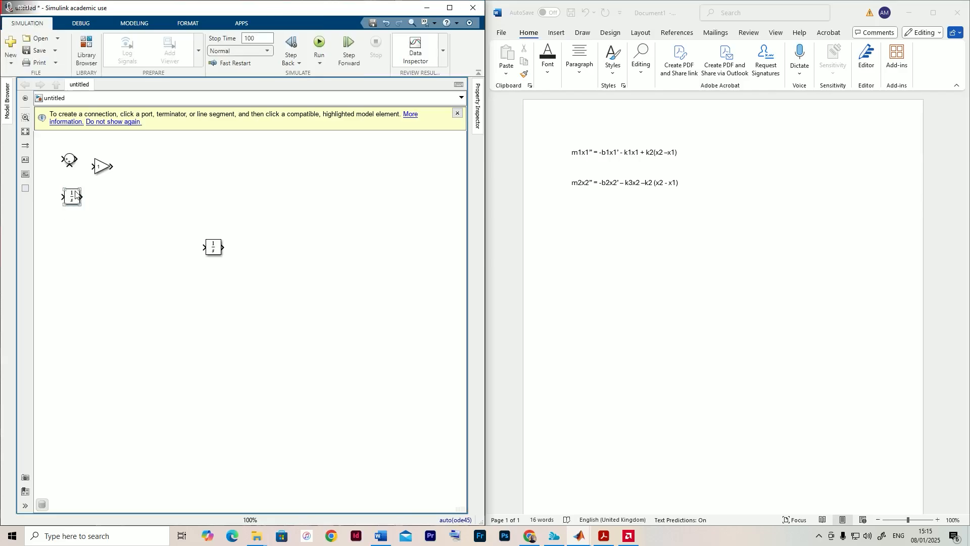
- Duplicate the original Integrator block below the copied one and delete that duplicate
left_click(73, 200)
left_click_drag(74, 200, 221, 305)
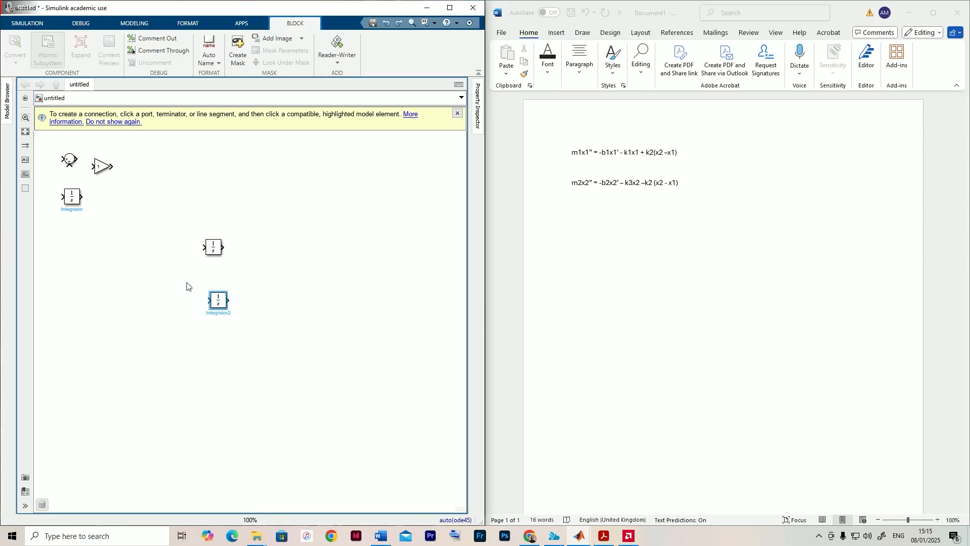
left_click(236, 322)
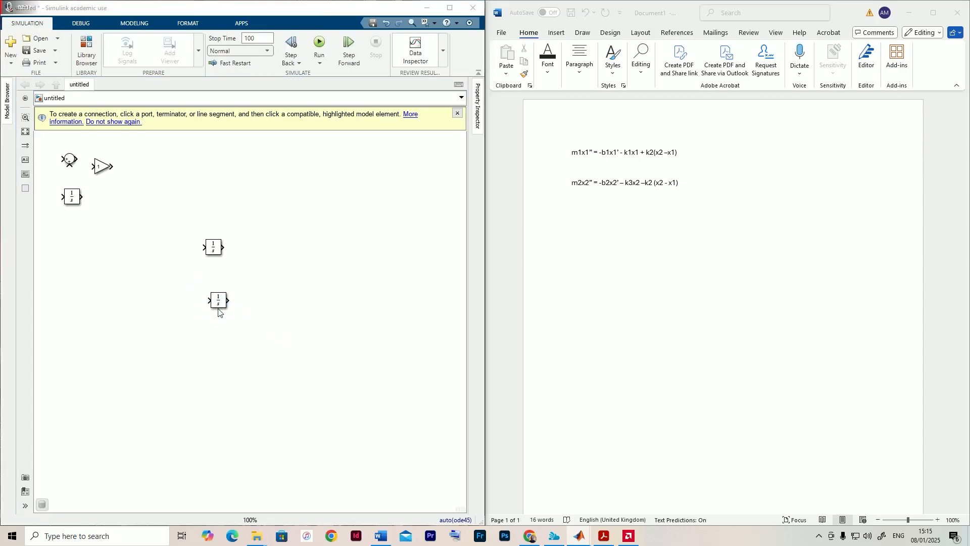
double_click(218, 310)
key("Escape")
left_click_drag(184, 295, 302, 354)
key("Delete")
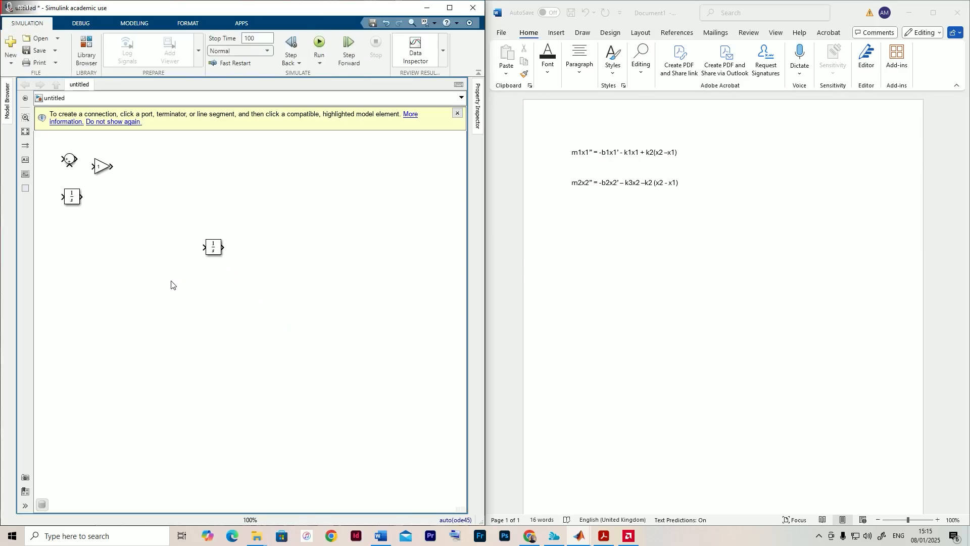
double_click(200, 304)
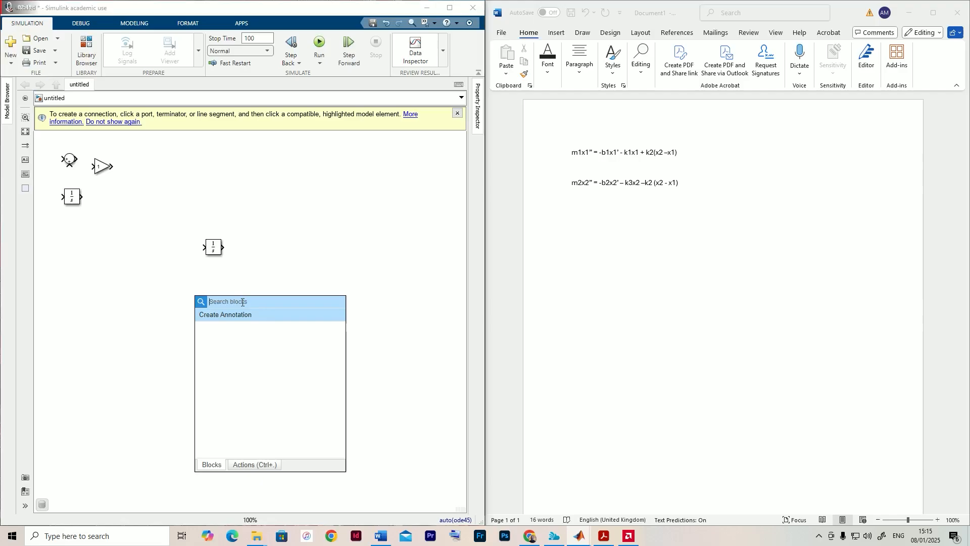
type("int")
left_click(134, 313)
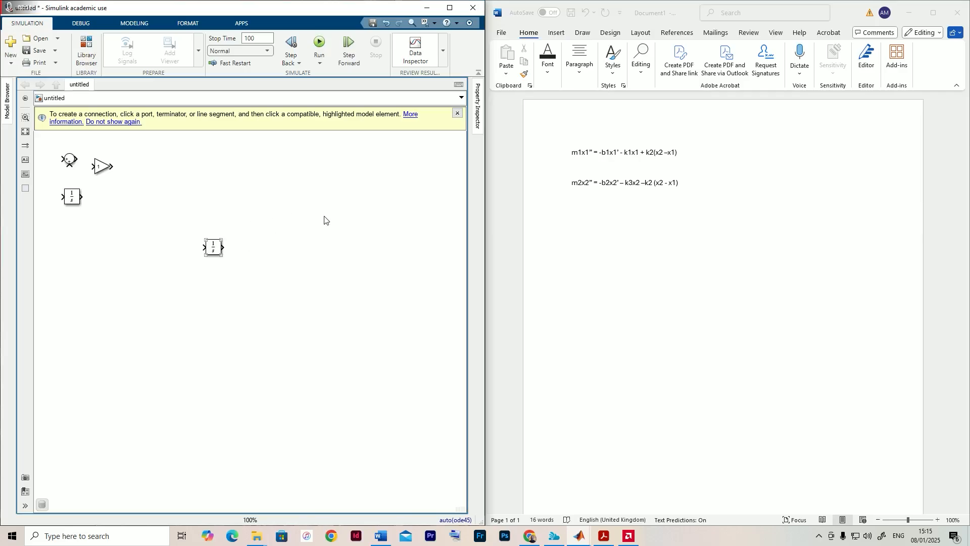
- Draw an open signal line into the input and another out of the output of the copied Integrator block
mouse_move(295, 245)
left_mouse_down()
mouse_move(270, 260)
mouse_move(288, 251)
left_mouse_up()
scroll(151, 239, "up", 3)
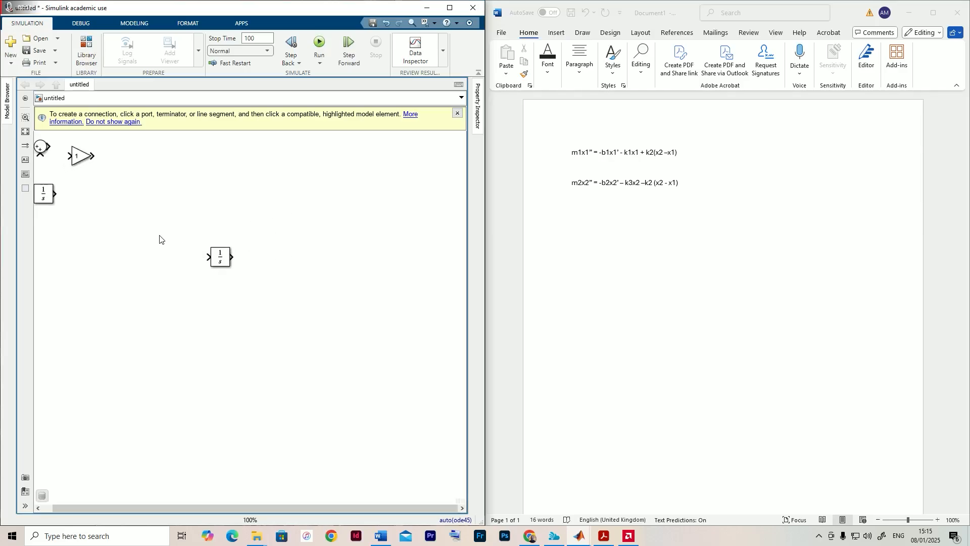
scroll(267, 249, "down", 1)
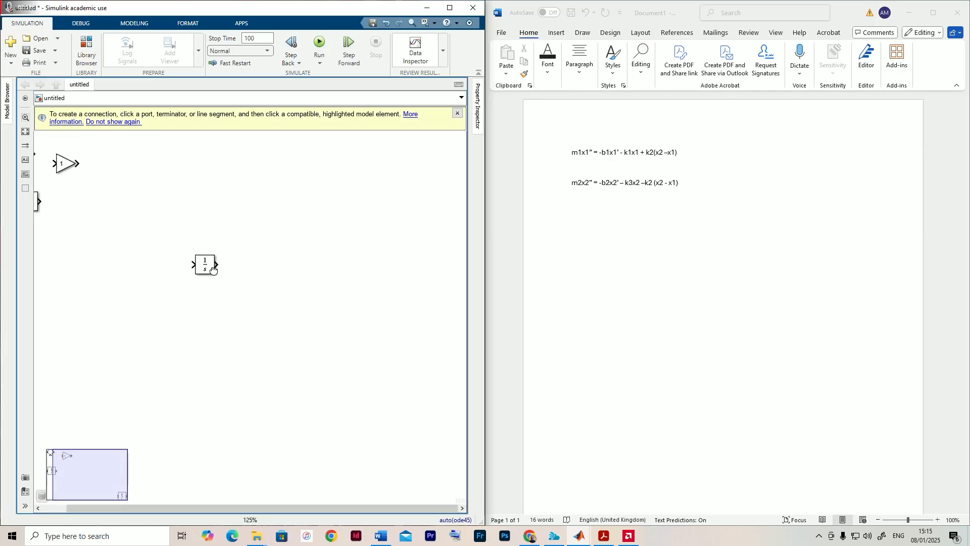
left_click_drag(194, 263, 149, 269)
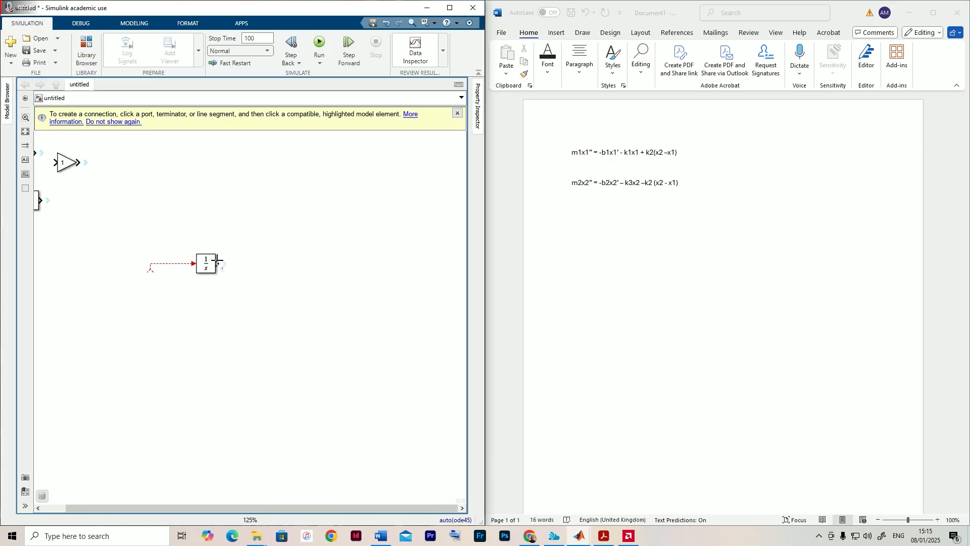
left_click_drag(218, 260, 255, 263)
- Label the integrator's input signal x1'' and its output signal x1'
left_click(175, 267)
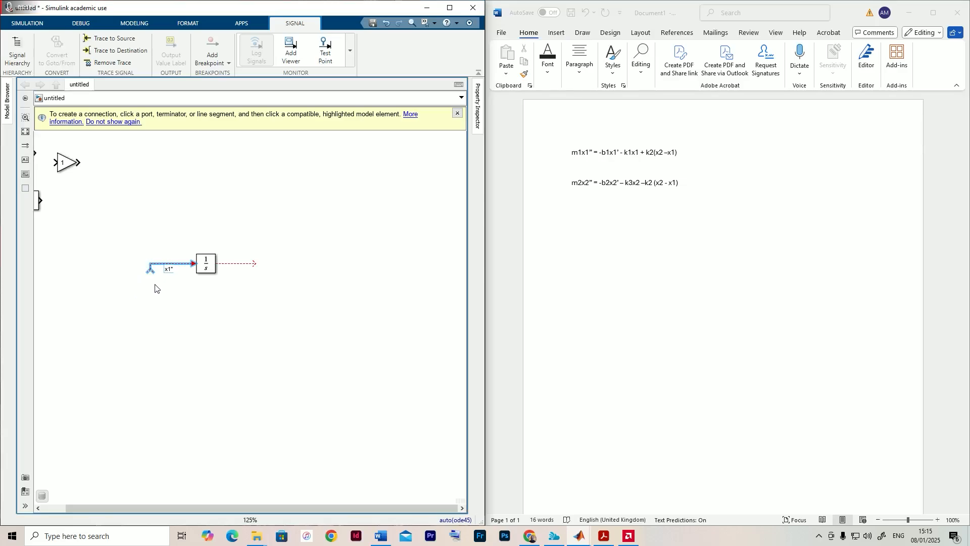
left_click(232, 269)
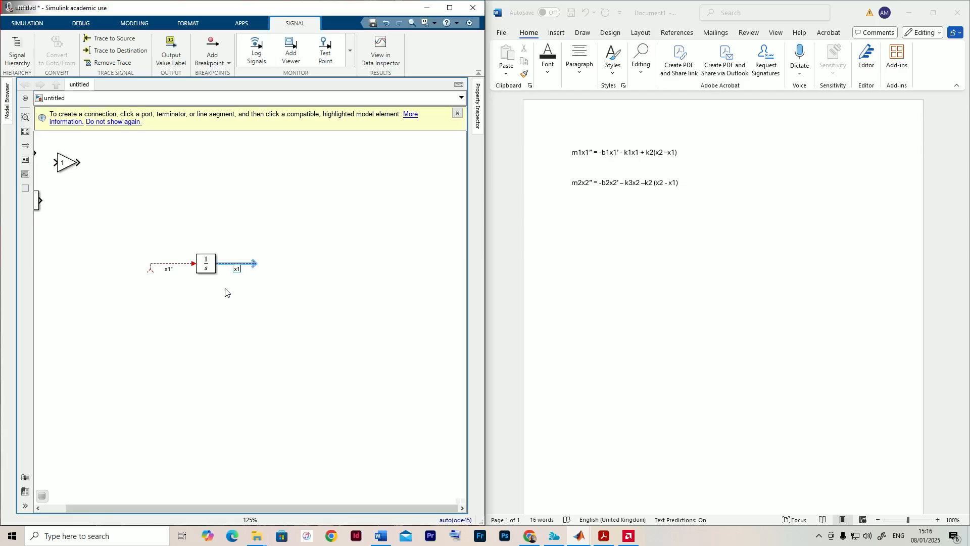
left_click(226, 308)
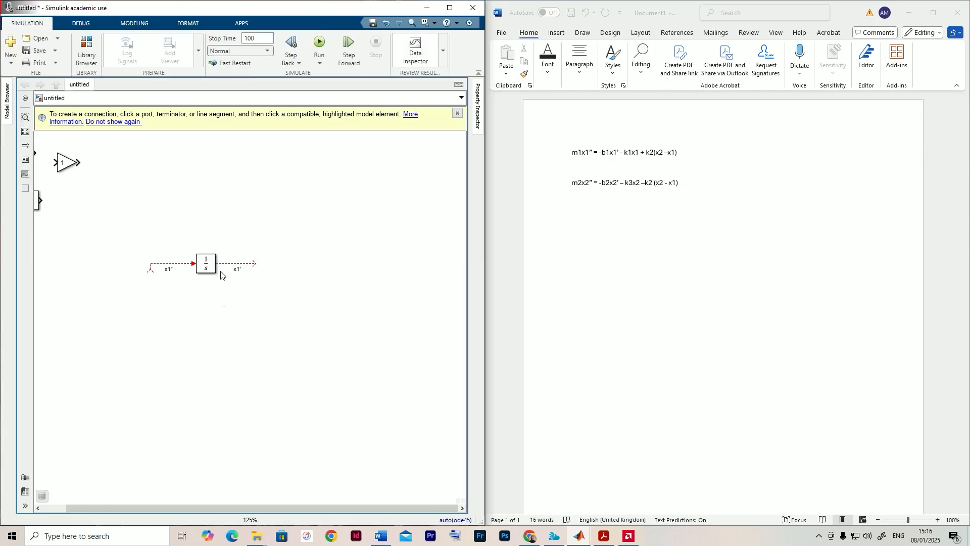
- Connect a second Integrator copy to the x1' signal, extend a line from its output and label that line x1
left_click(202, 268)
left_click(203, 267)
left_click(202, 267)
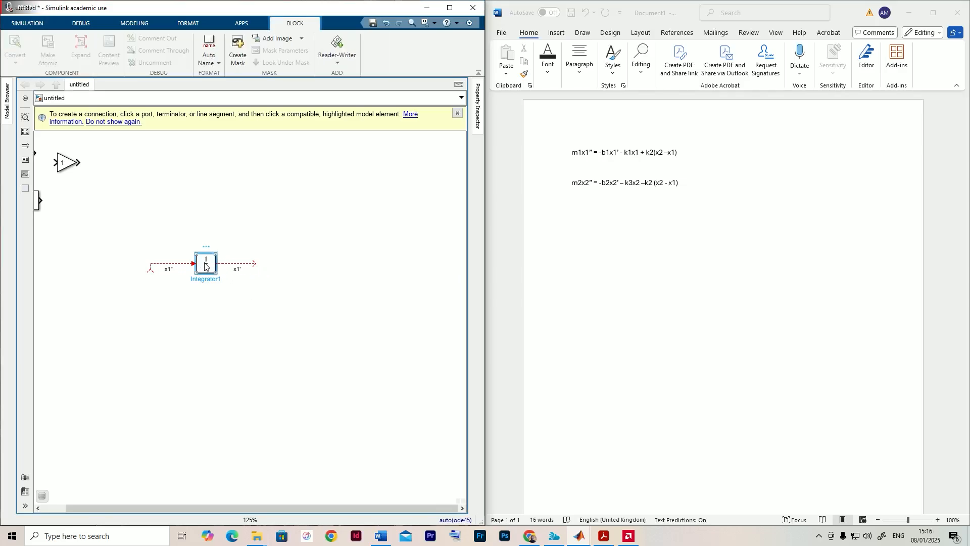
left_click_drag(204, 270, 310, 261)
left_click(290, 264)
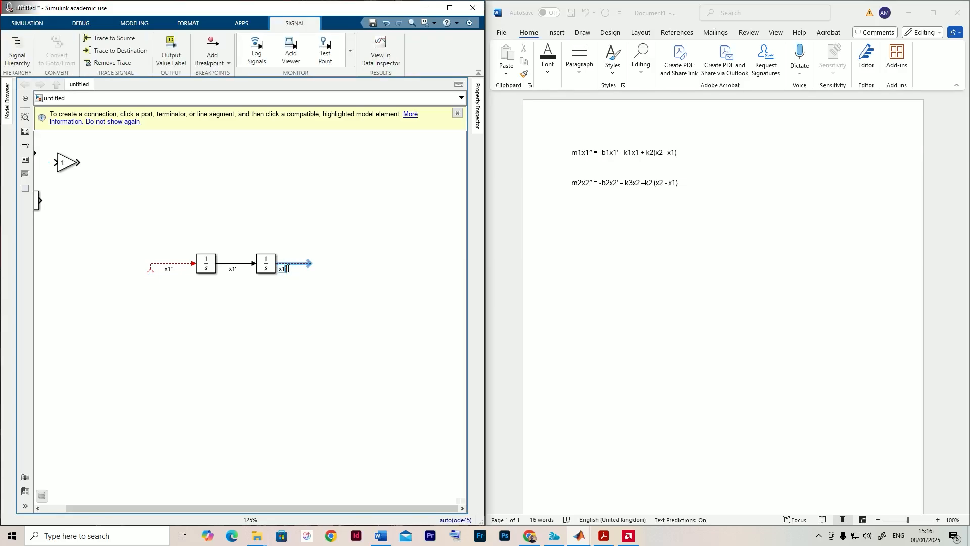
left_click(279, 294)
- Examine the -b1x1' damping term of the first equation in the Word document, highlighting b1, and return to the Simulink model
scroll(299, 291, "up", 2)
scroll(311, 290, "down", 1)
mouse_move(309, 289)
left_mouse_down()
mouse_move(370, 299)
mouse_move(323, 282)
left_mouse_up()
mouse_move(355, 246)
left_mouse_down()
mouse_move(325, 234)
mouse_move(343, 236)
left_mouse_up()
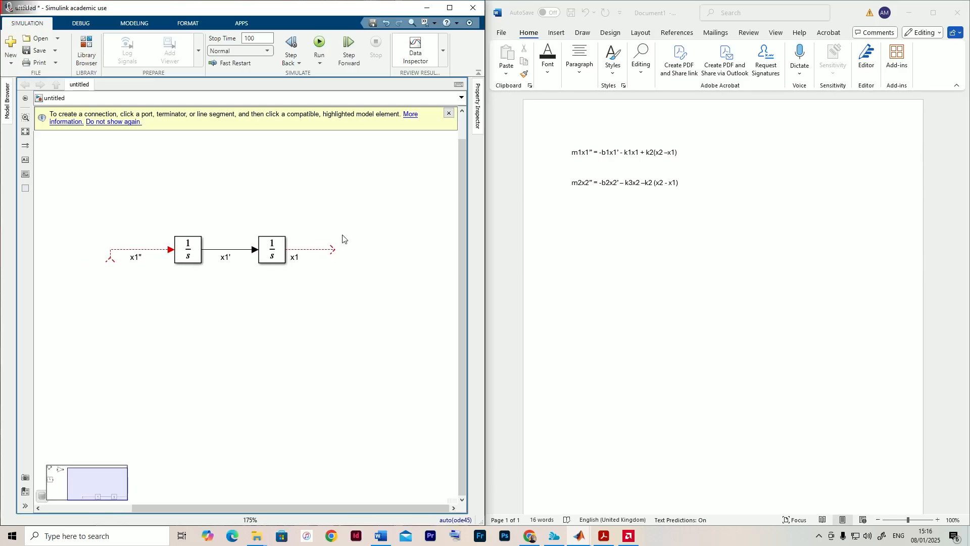
left_click(606, 156)
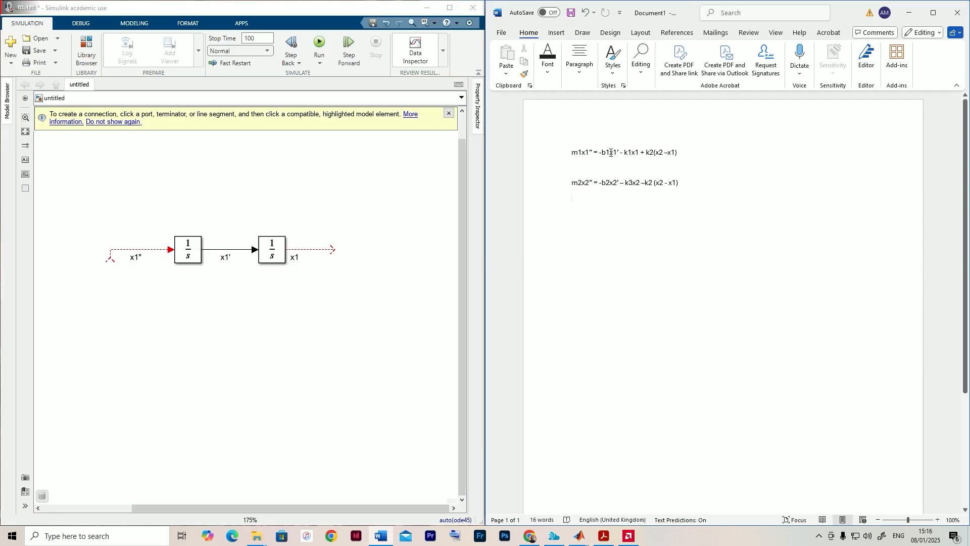
left_click_drag(611, 152, 602, 156)
left_click(126, 202)
scroll(205, 211, "down", 2)
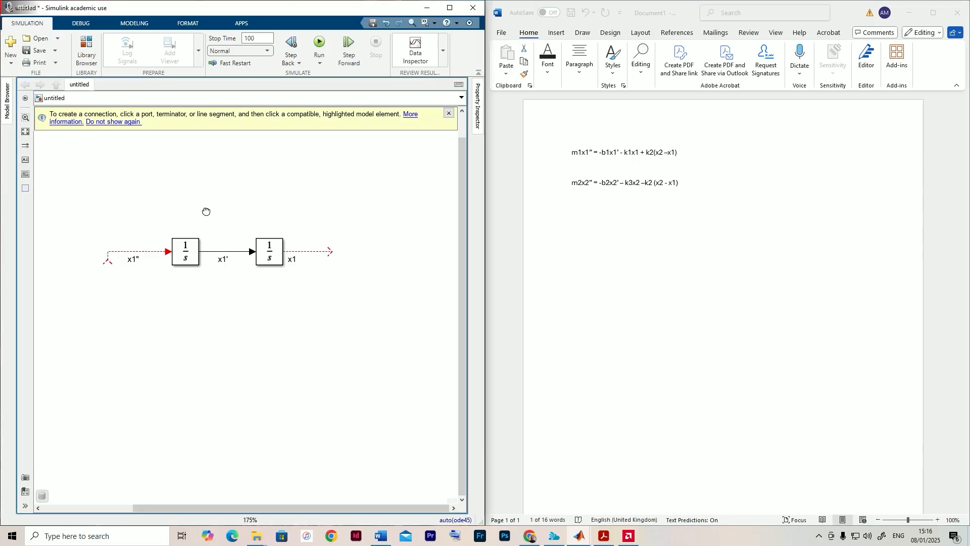
- Place a copy of the Gain block directly below the first Integrator of the x1 chain
left_click_drag(205, 210, 260, 221)
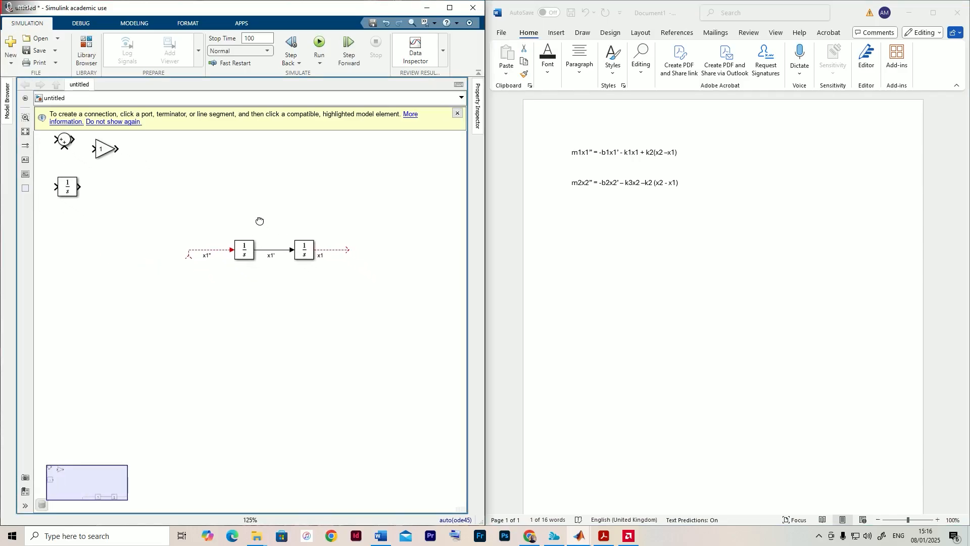
left_click(104, 152)
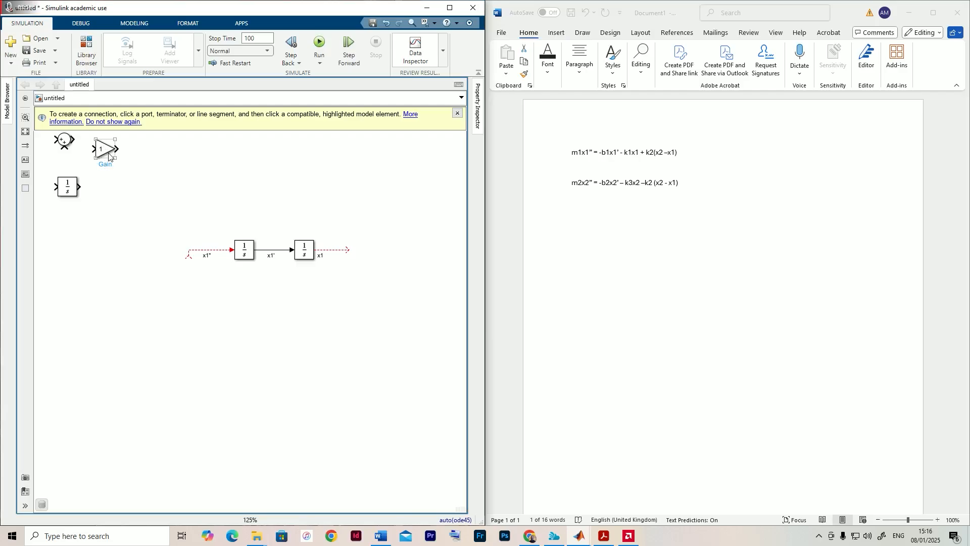
left_click_drag(104, 154, 243, 284)
double_click(243, 284)
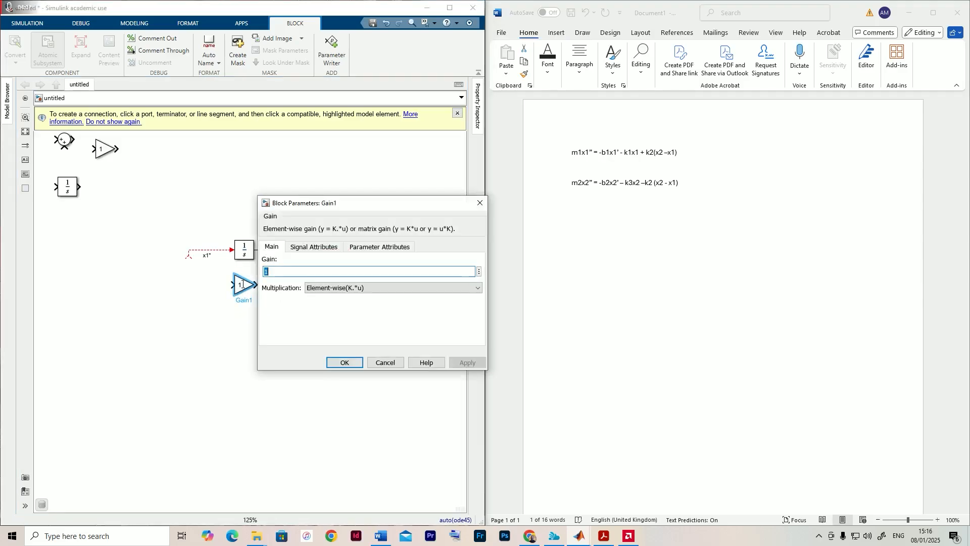
type("b")
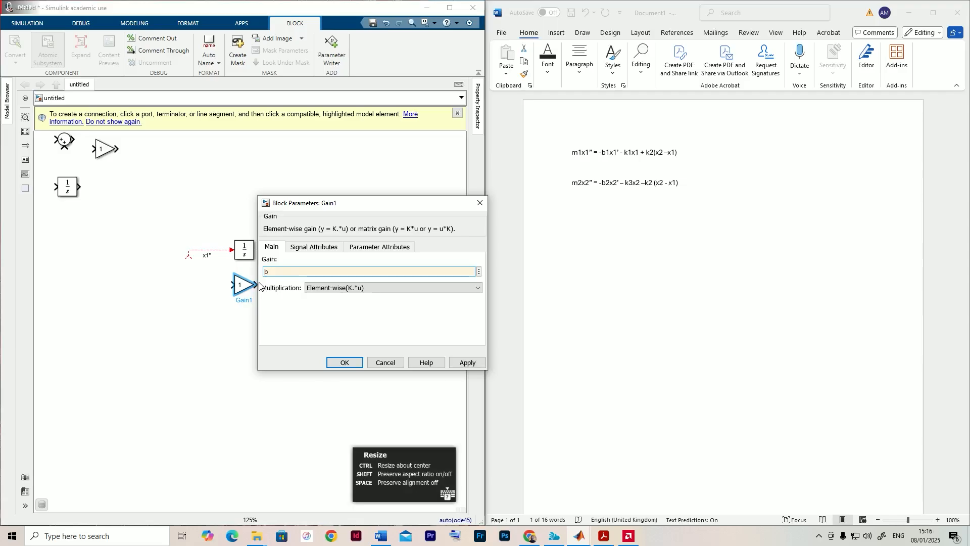
left_click(260, 286)
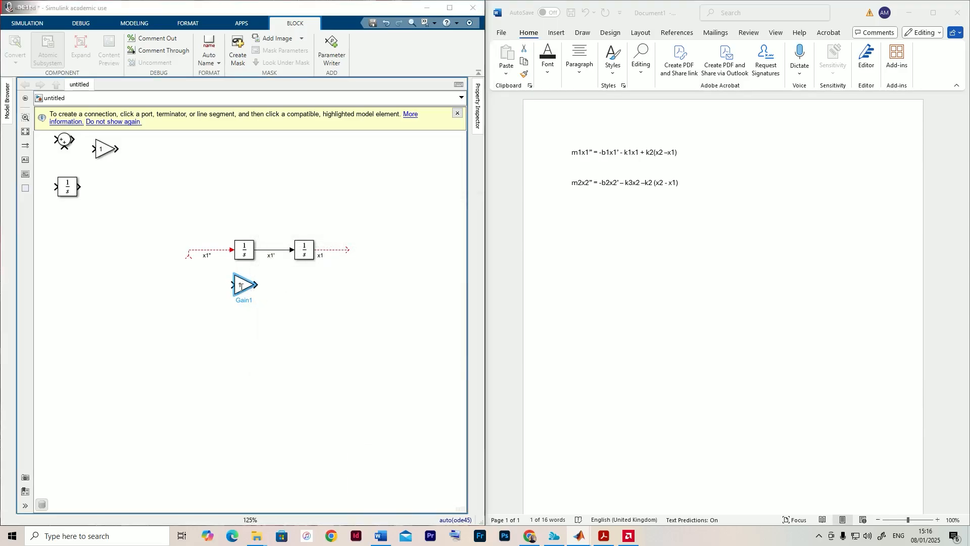
double_click(241, 287)
type("b1")
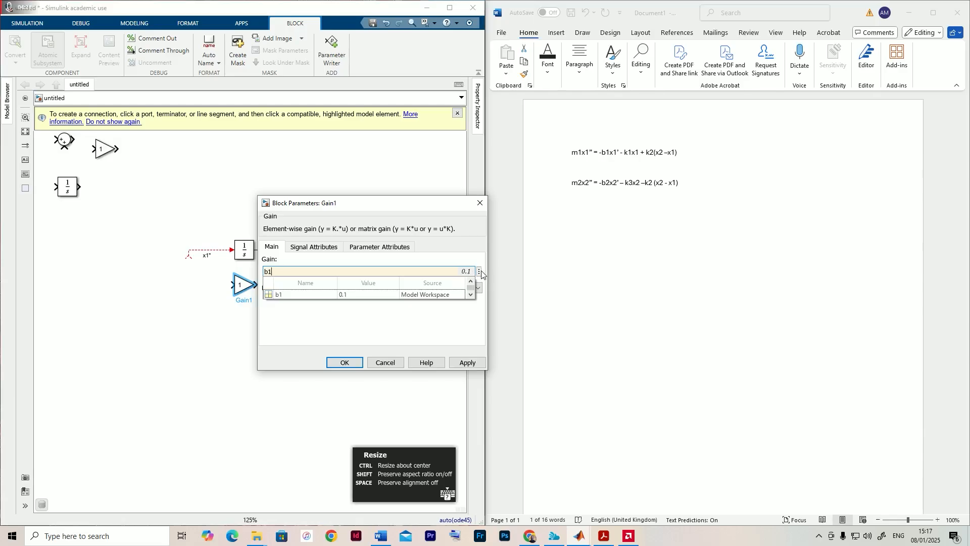
left_click(478, 273)
mouse_move(519, 280)
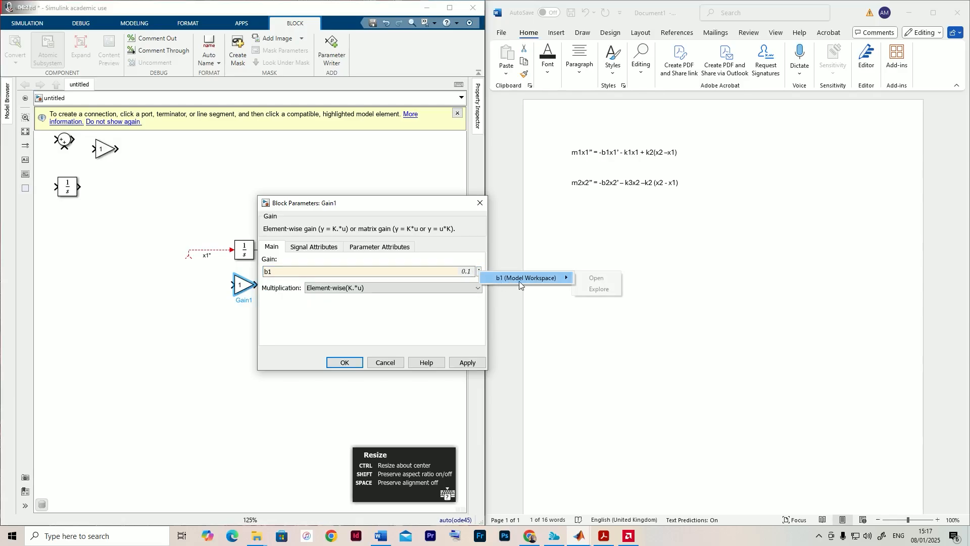
left_click(356, 277)
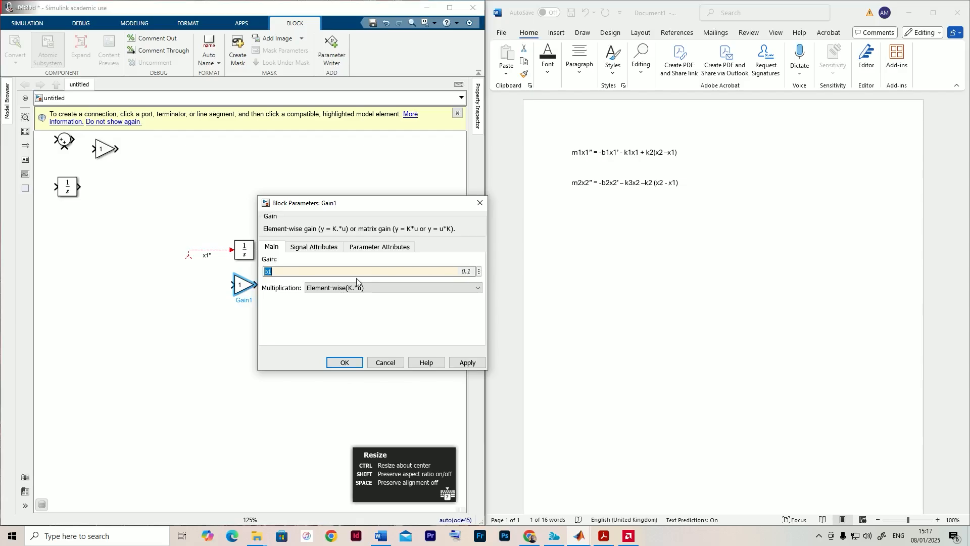
left_click(479, 273)
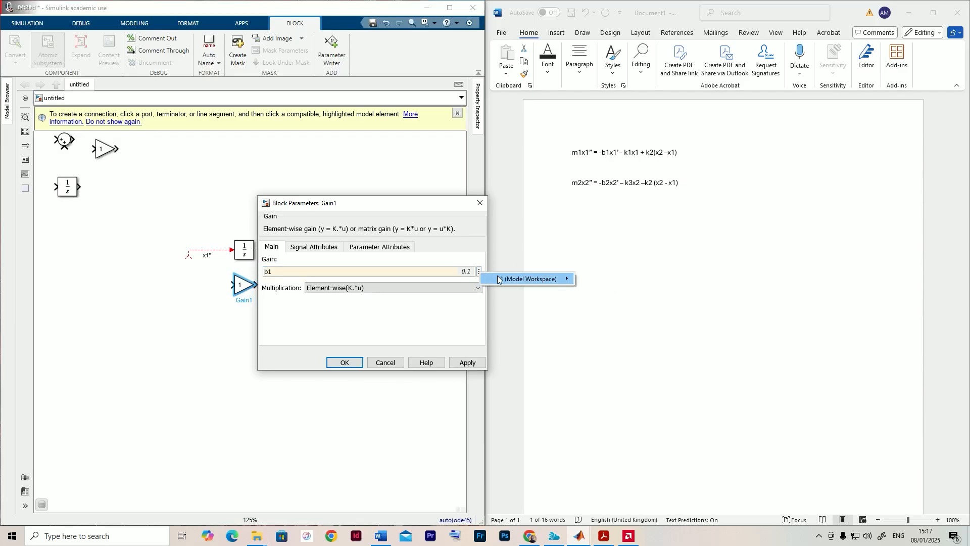
mouse_move(506, 276)
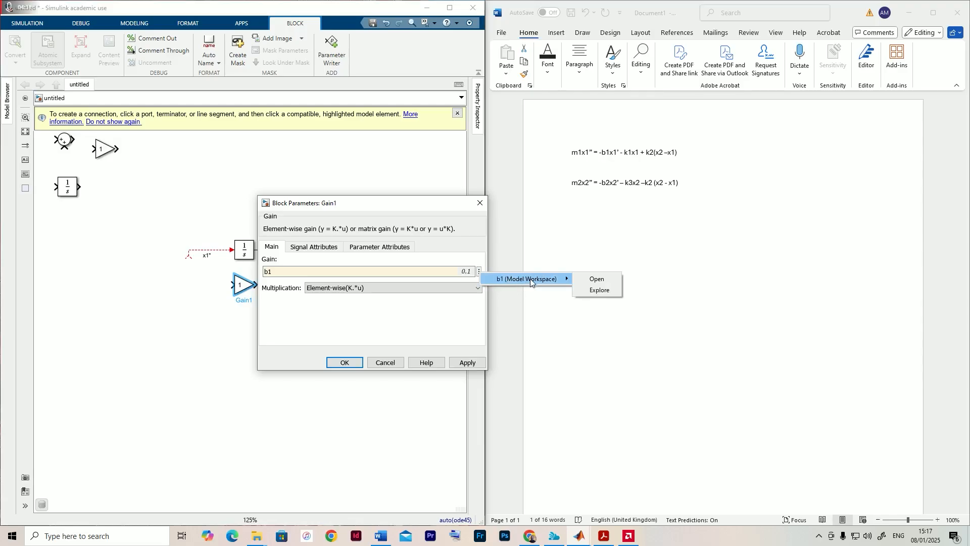
left_click(394, 274)
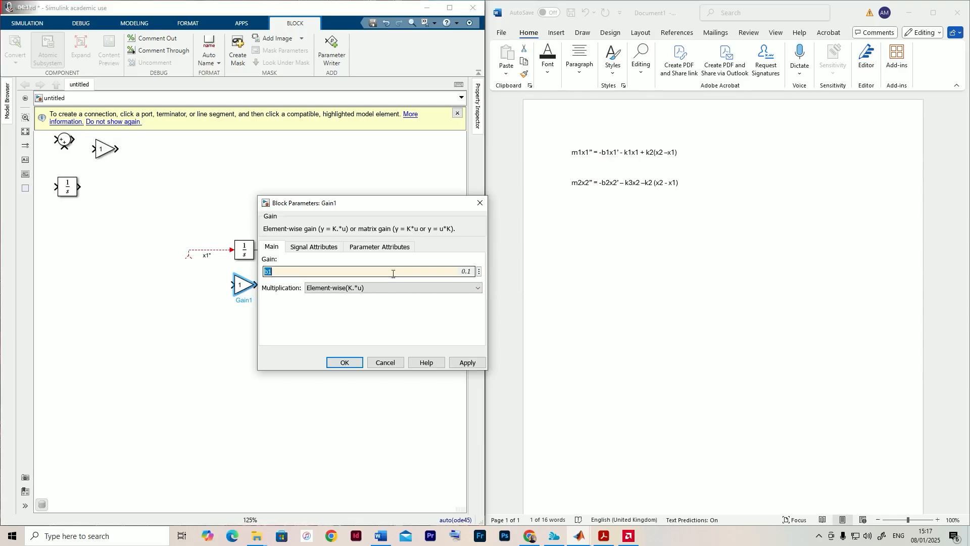
type("B")
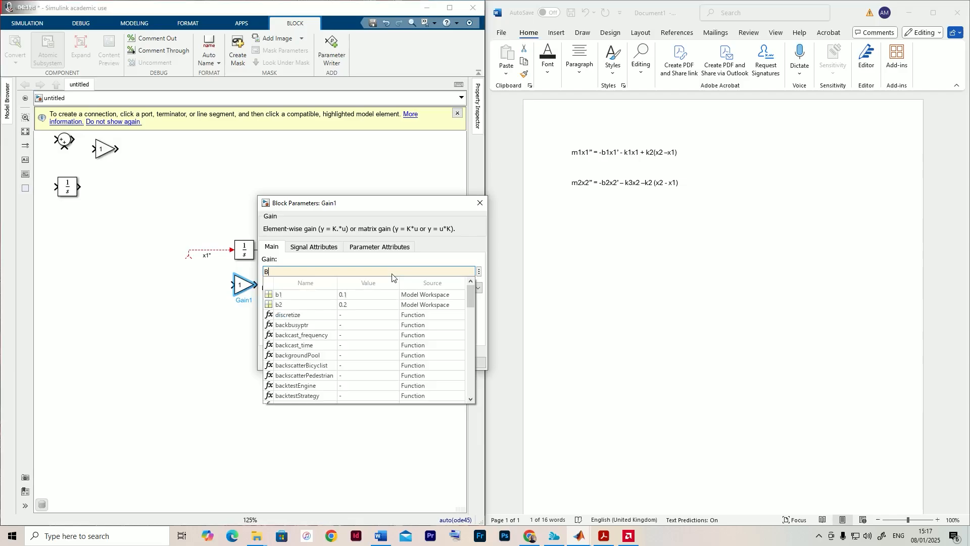
type("1")
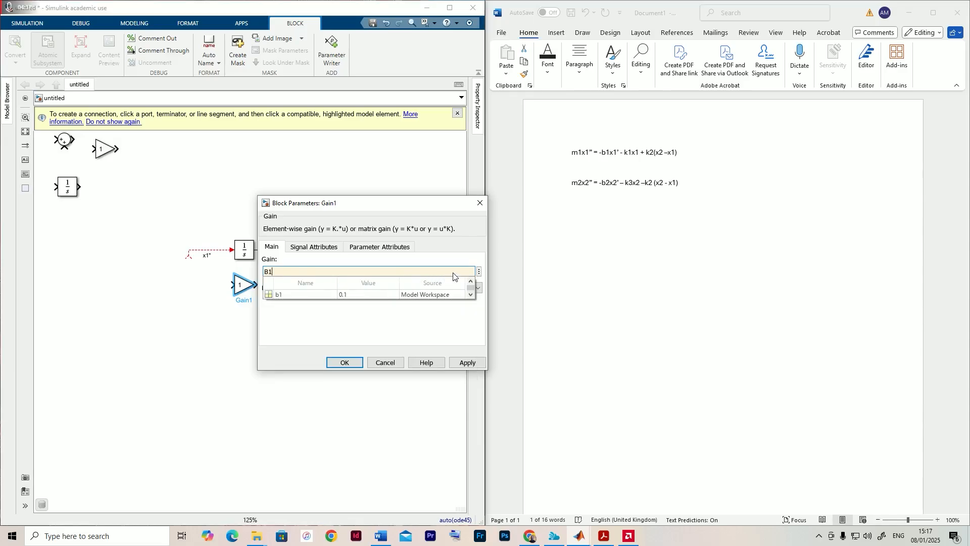
key("Escape")
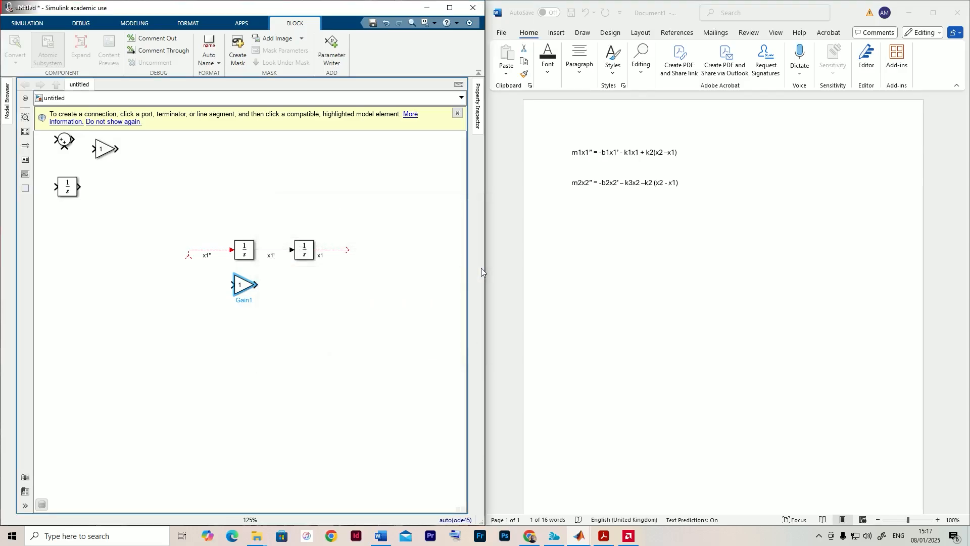
- Enter the variable B1 as the gain of the Gain block below the first Integrator and start creating it as new data
double_click(246, 286)
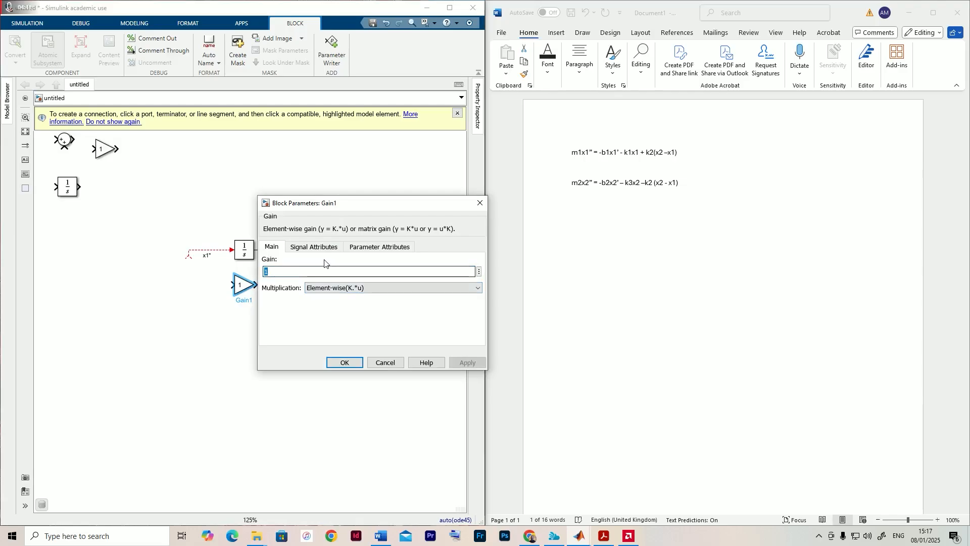
type("B1")
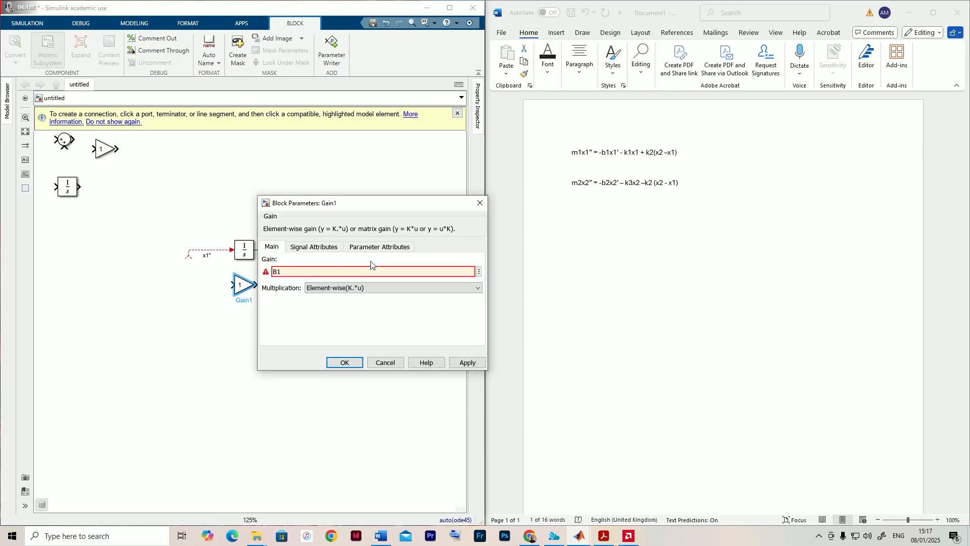
left_click(479, 271)
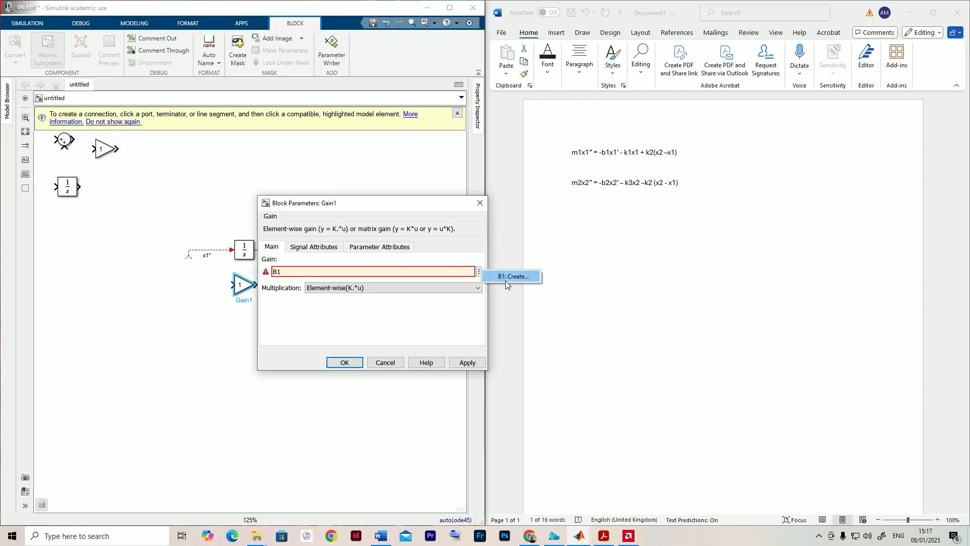
left_click(505, 281)
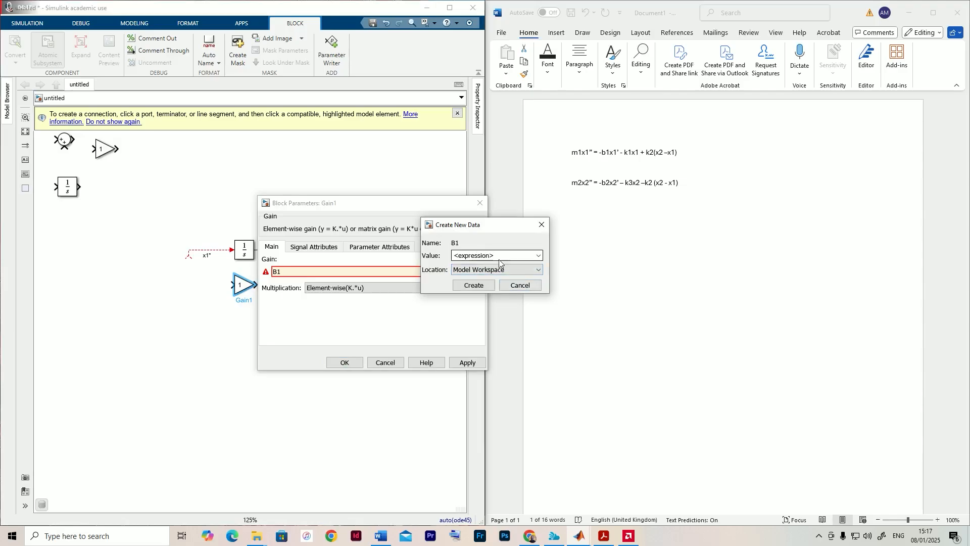
left_click(499, 256)
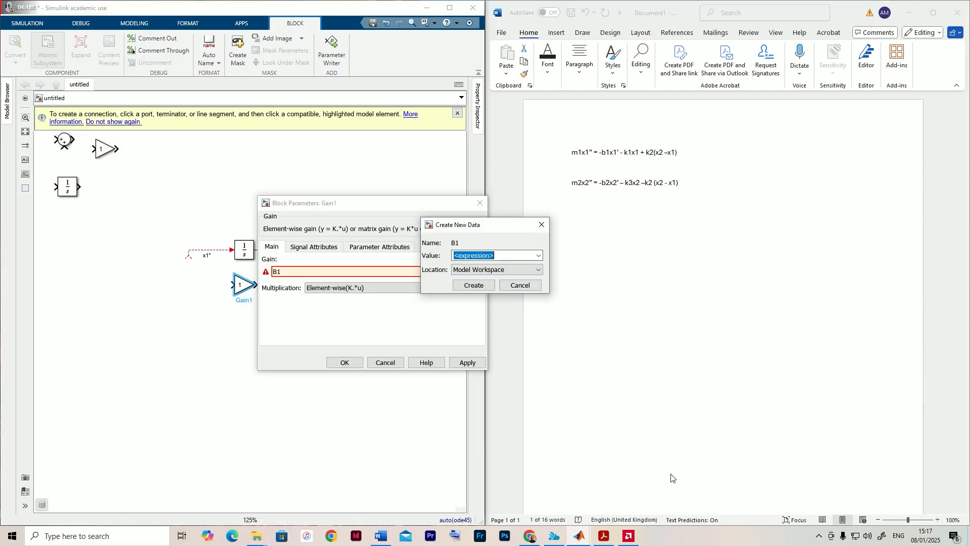
- Look up the value of b1 in the Example 3 slide of the lecture PDF and return to Simulink
left_click(604, 536)
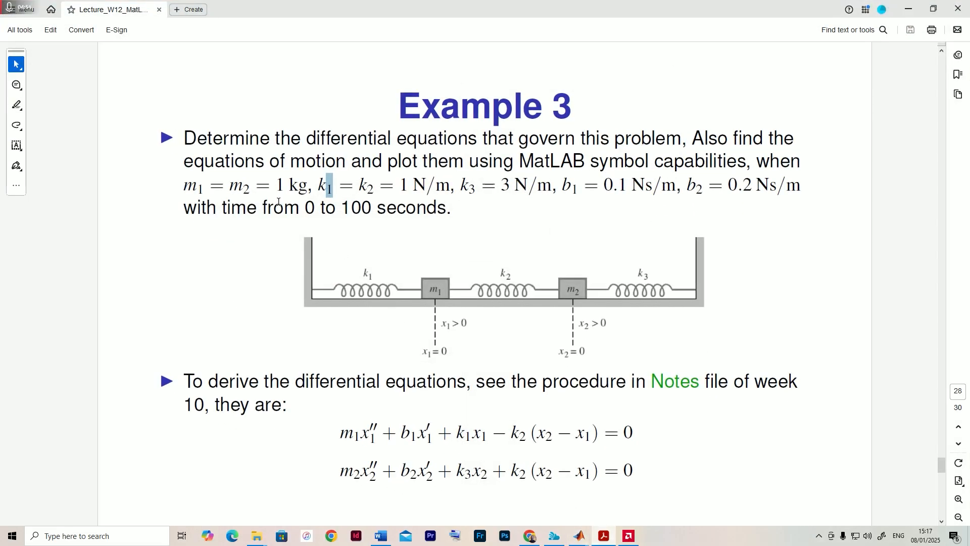
left_click_drag(563, 188, 643, 187)
left_click(908, 8)
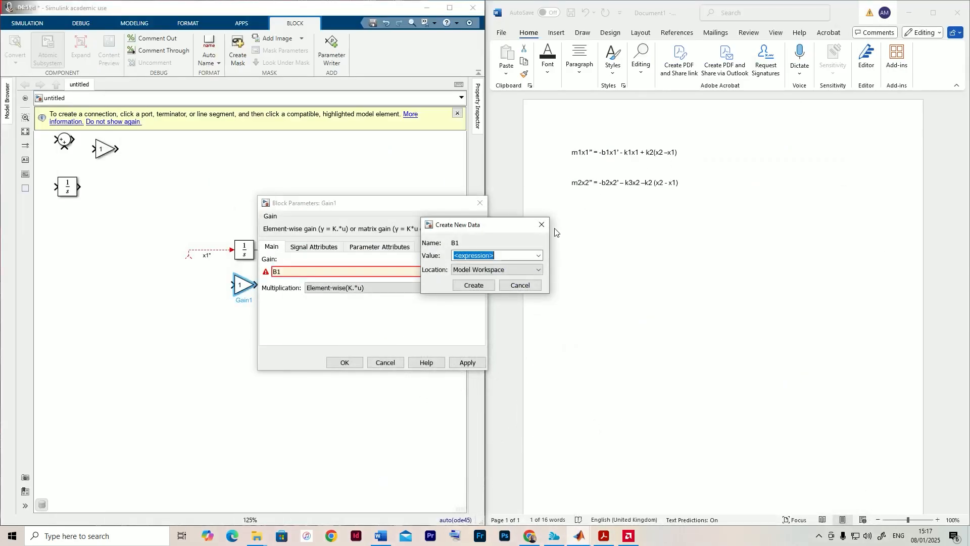
- Create B1 with the value 0.1 in the Model Workspace, apply it to the Gain block and check the block's parameters
type("0.")
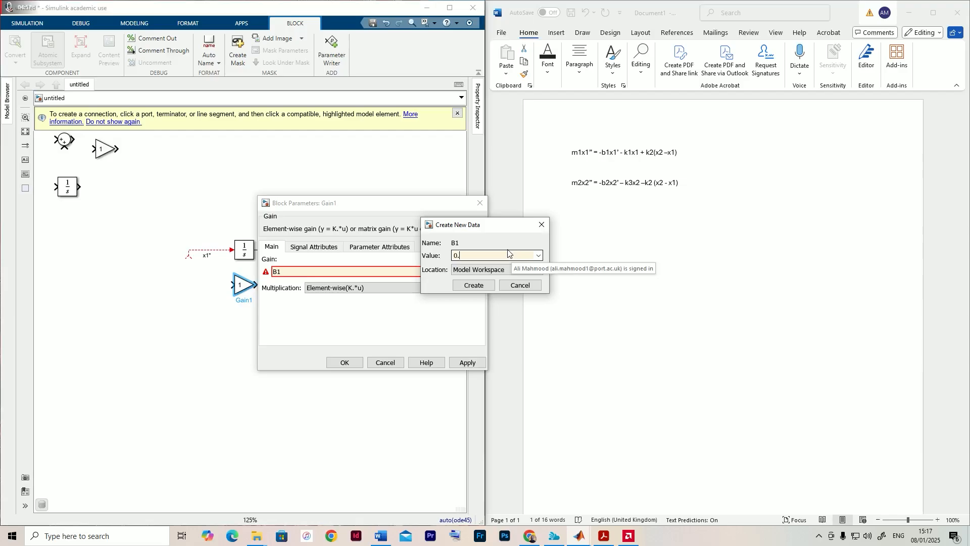
type("1")
left_click(473, 286)
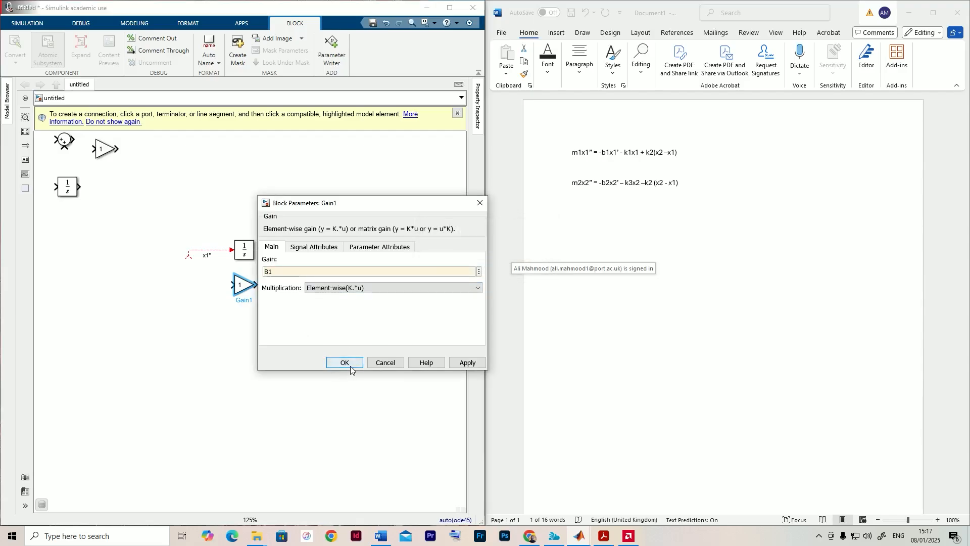
left_click(468, 365)
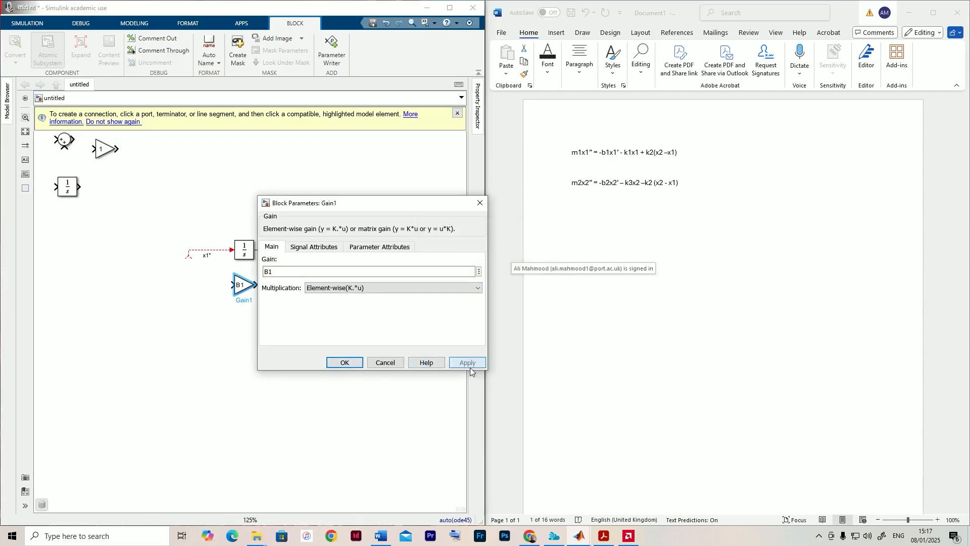
left_click(340, 363)
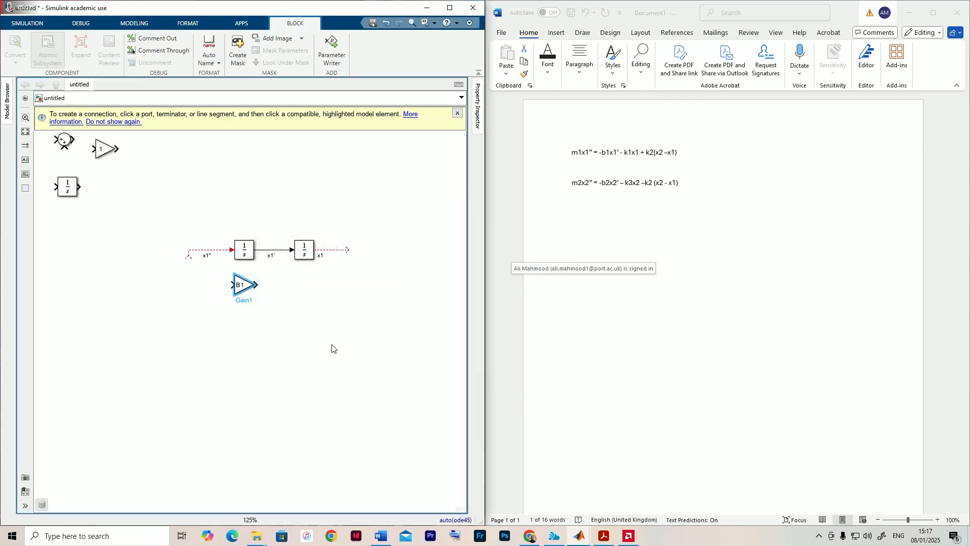
double_click(246, 292)
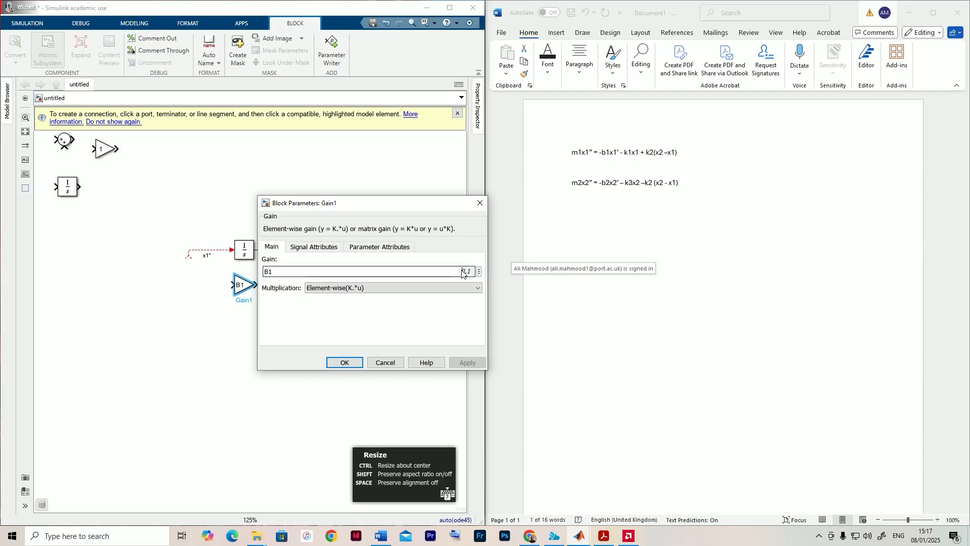
left_click(385, 362)
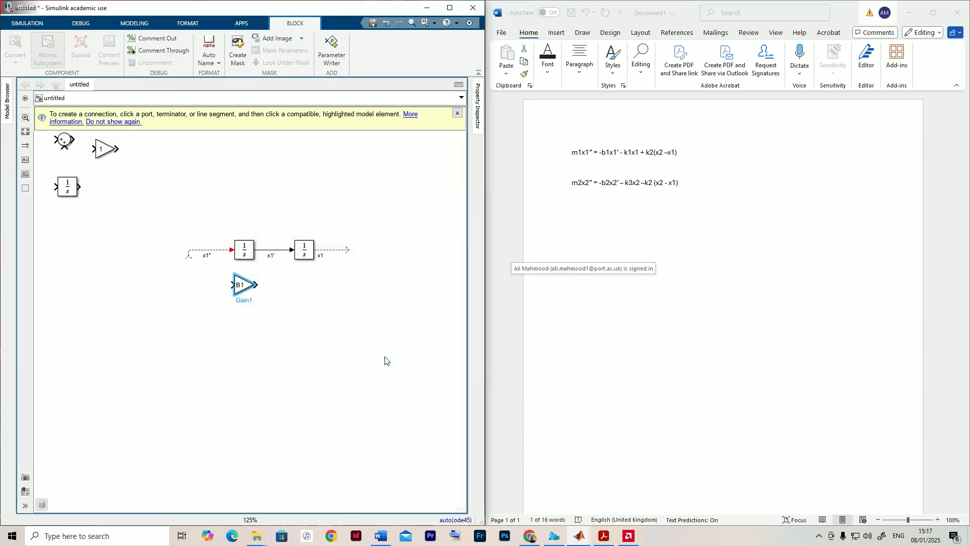
- Flip the B1 Gain block horizontally and connect its input to a branch of the x1' signal
left_click(295, 329)
scroll(290, 321, "up", 3)
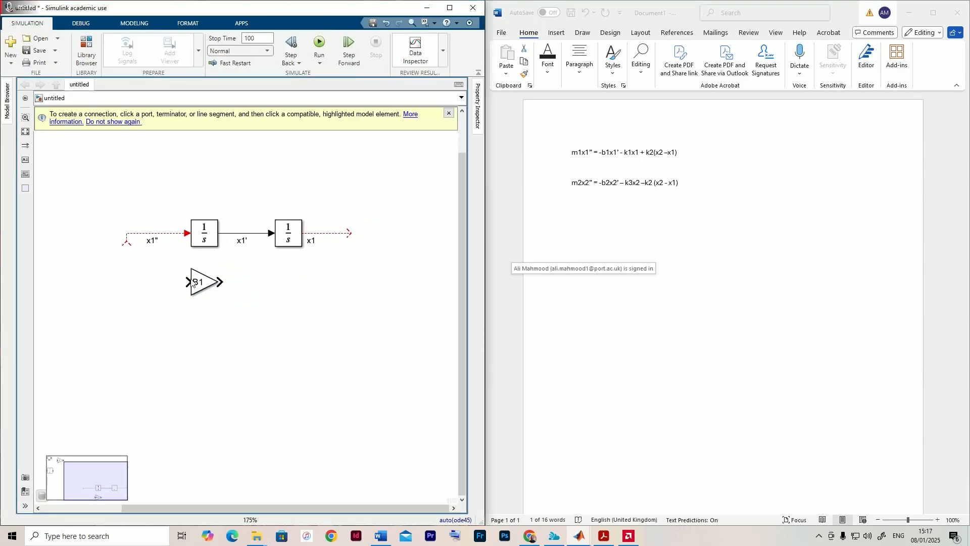
left_click(201, 288)
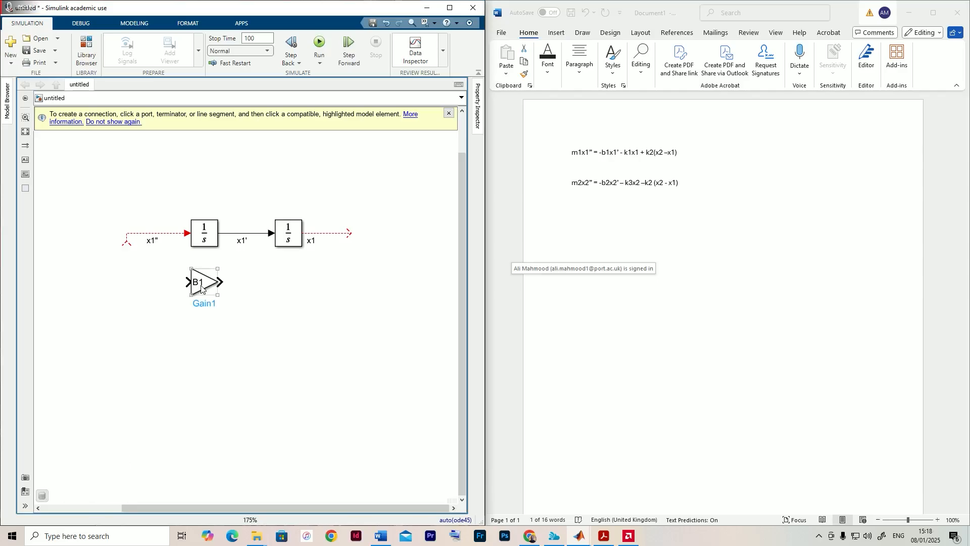
left_click(256, 238)
left_click(200, 281)
left_click(201, 287)
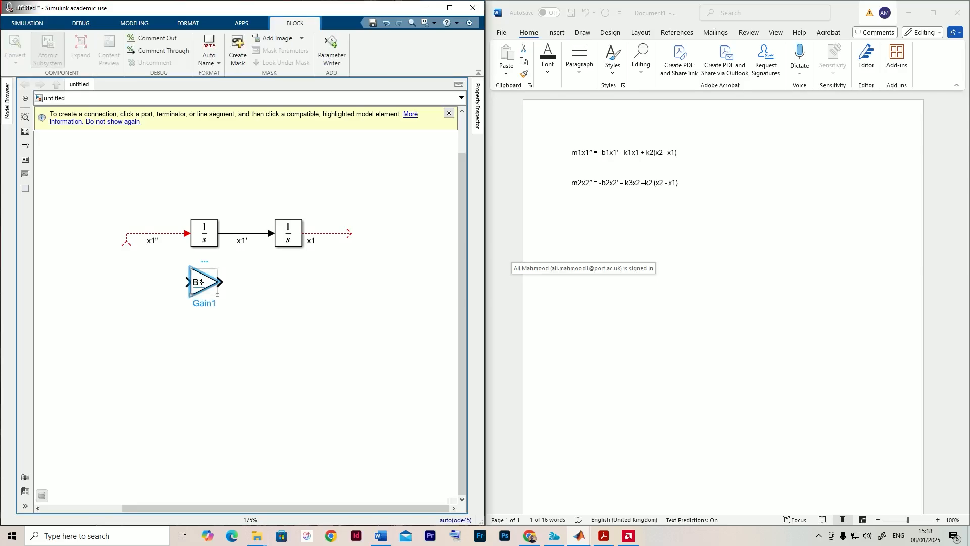
key("ctrl+i")
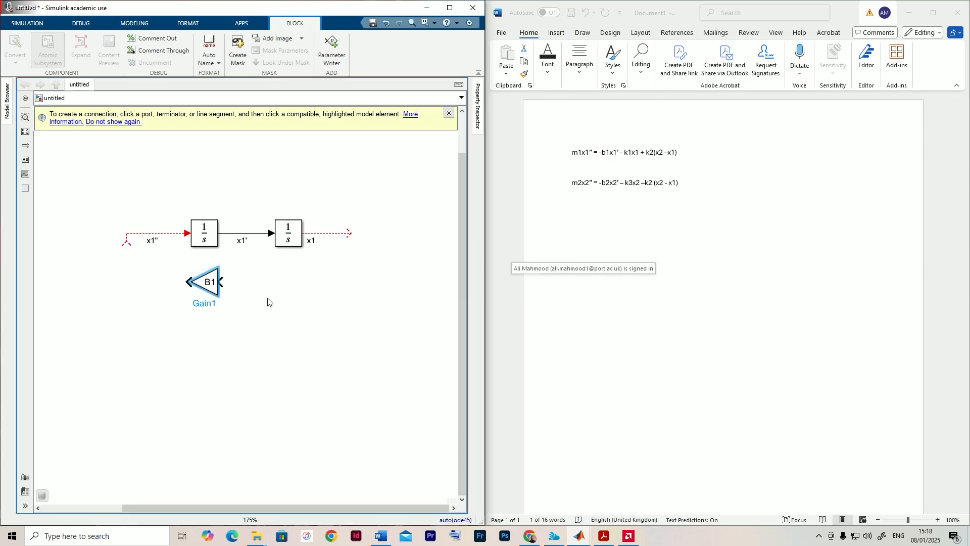
left_click(254, 242)
mouse_move(219, 282)
left_mouse_down()
mouse_move(247, 280)
mouse_move(245, 233)
left_mouse_up()
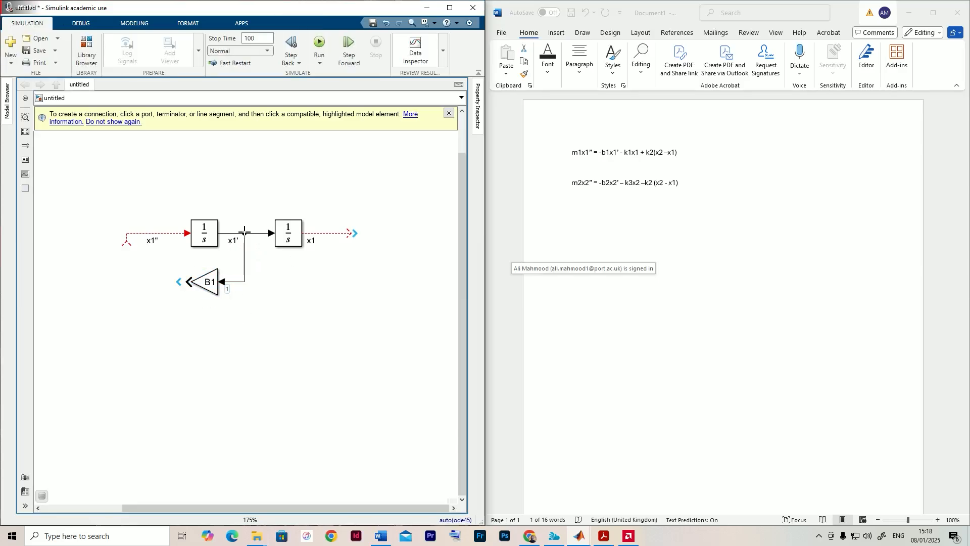
- Extend a line from the B1 Gain block's output and label it b1x1'
left_click_drag(187, 282, 152, 282)
double_click(172, 282)
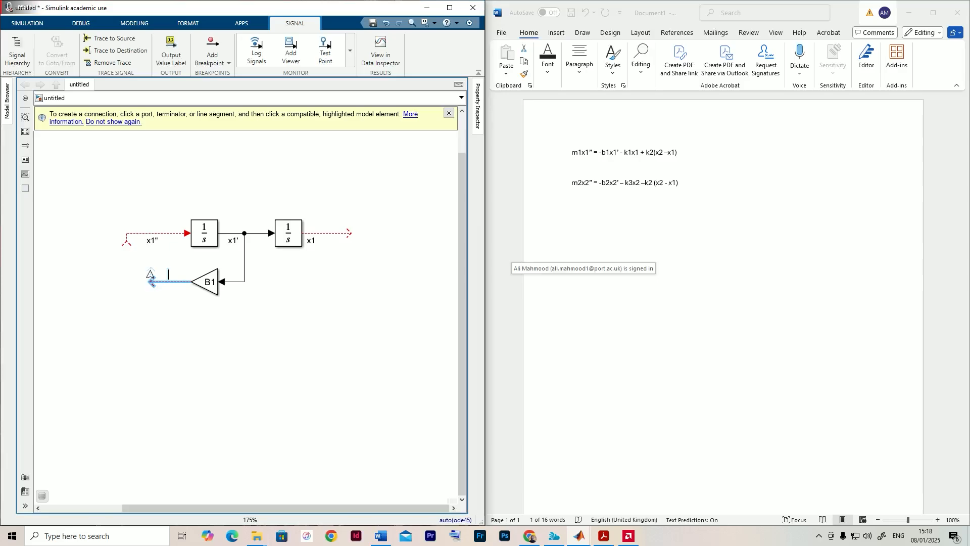
type("b1x1'")
left_click(237, 307)
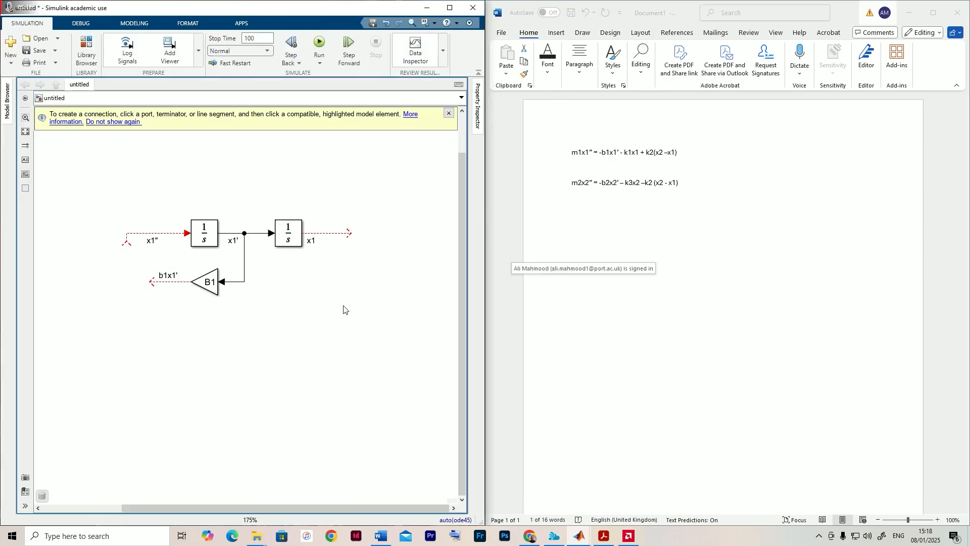
- Duplicate the B1 Gain block below the second integrator and connect its input to a branch of the x1 signal
left_click_drag(241, 295, 176, 310)
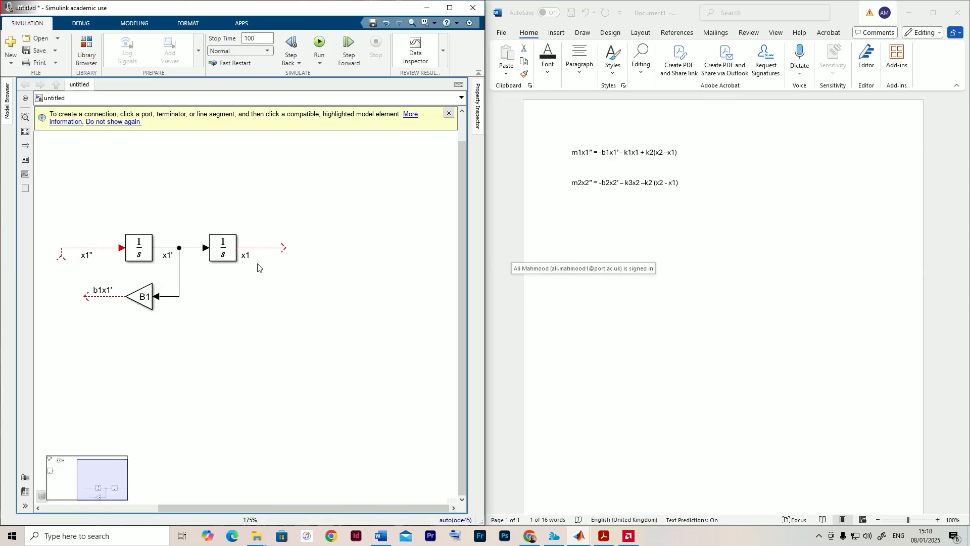
left_click_drag(601, 154, 639, 161)
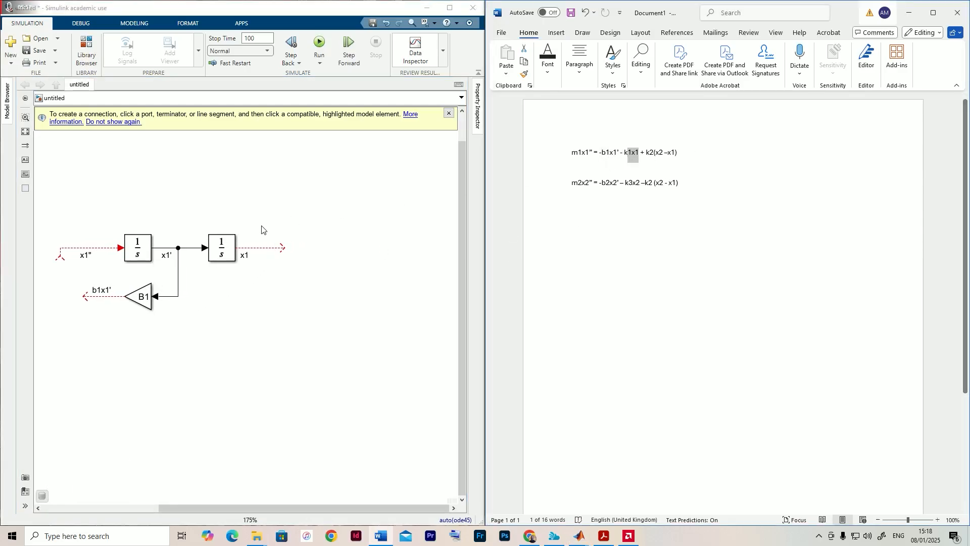
left_click(218, 250)
left_click(272, 248)
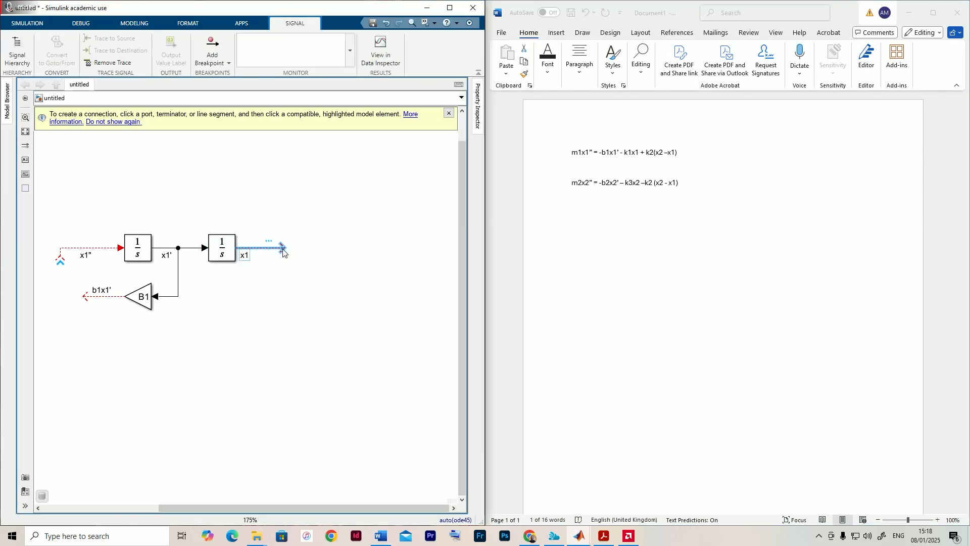
left_click(142, 302)
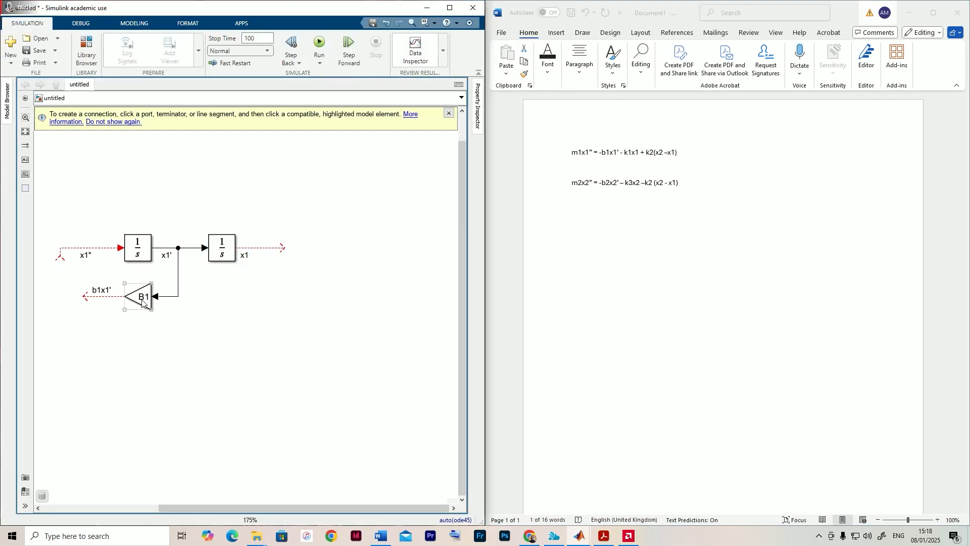
left_click_drag(142, 301, 260, 247)
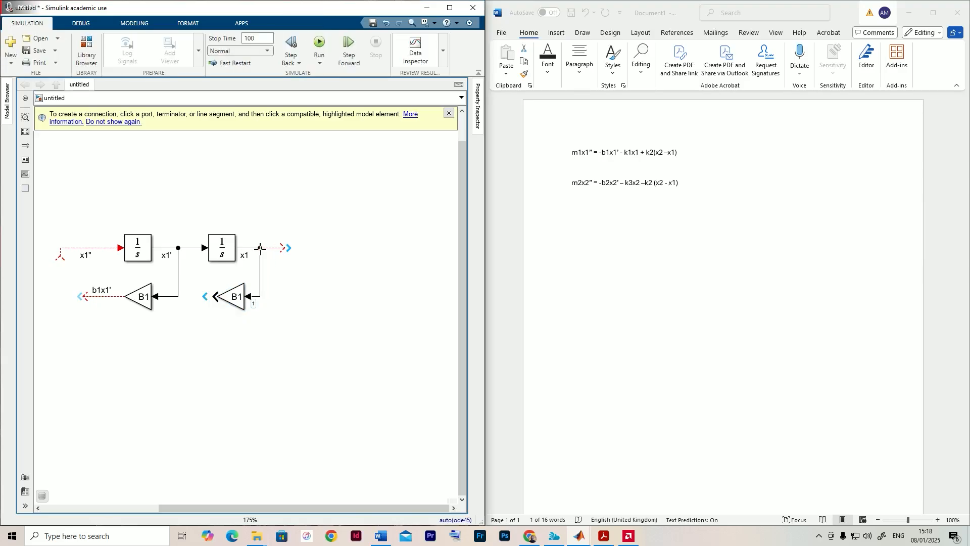
- Set the duplicated Gain block's gain to k1 and check the data properties of k1 in the Model Workspace
double_click(237, 302)
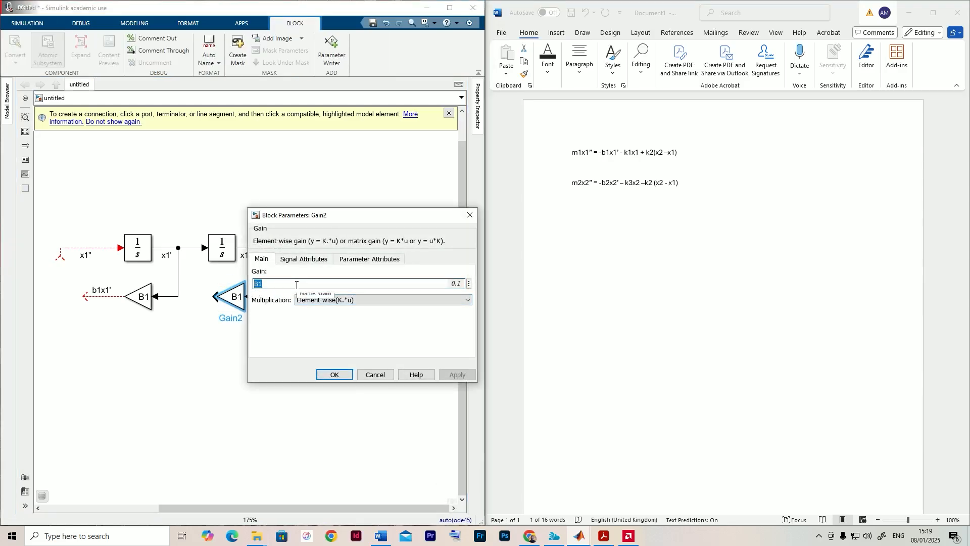
type("k")
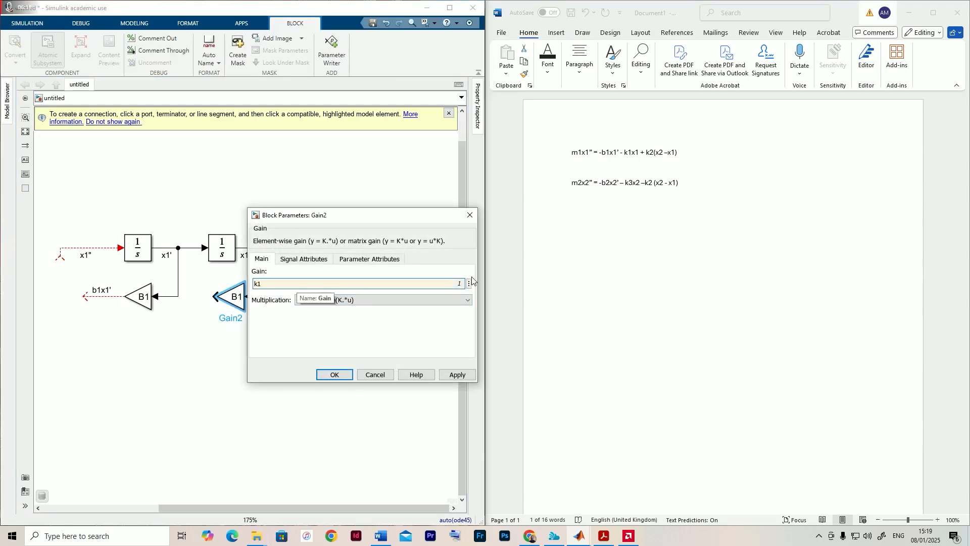
double_click(448, 284)
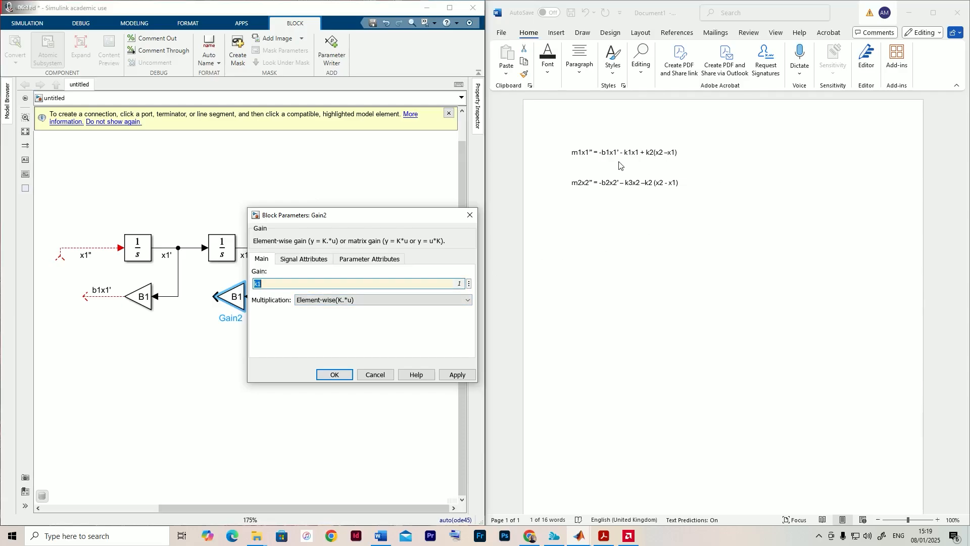
left_click(468, 284)
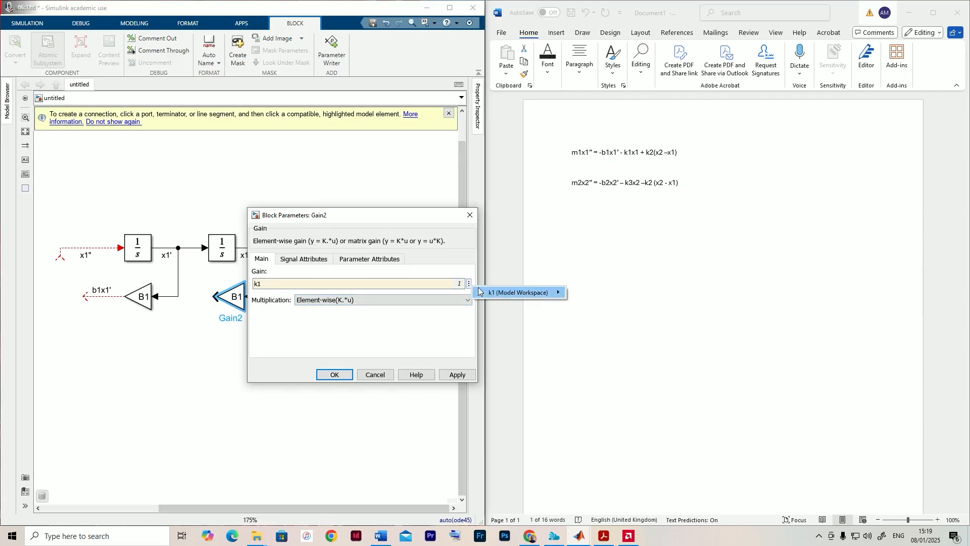
mouse_move(518, 292)
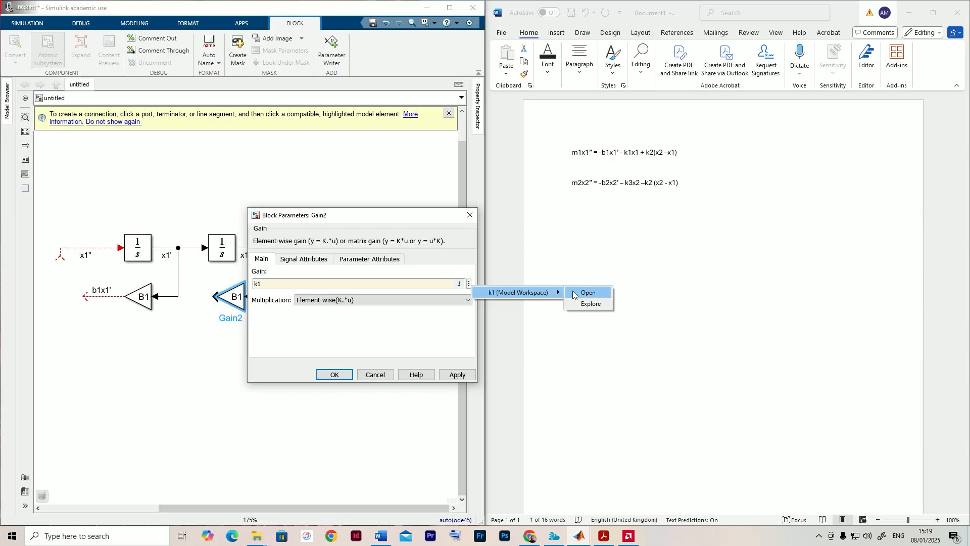
left_click(467, 284)
left_click(288, 292)
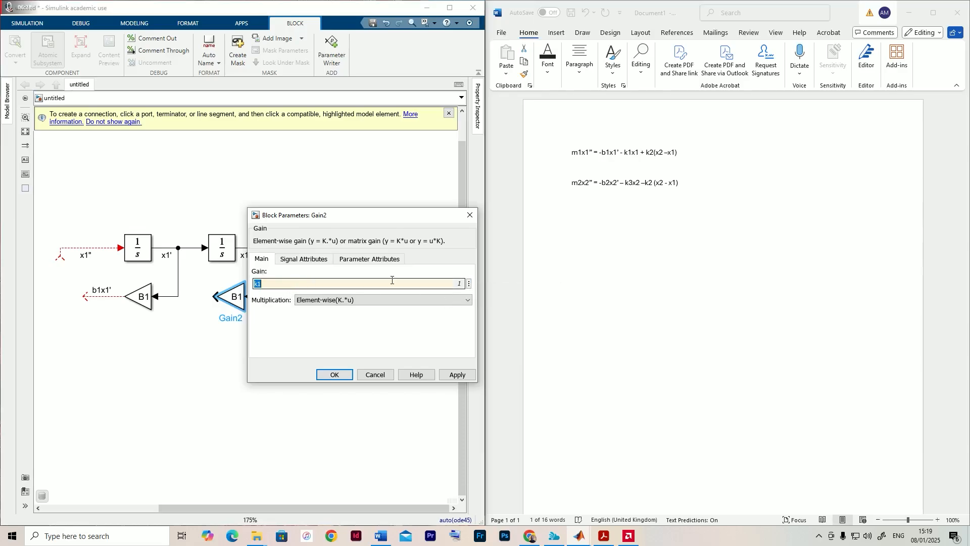
left_click(469, 284)
mouse_move(497, 291)
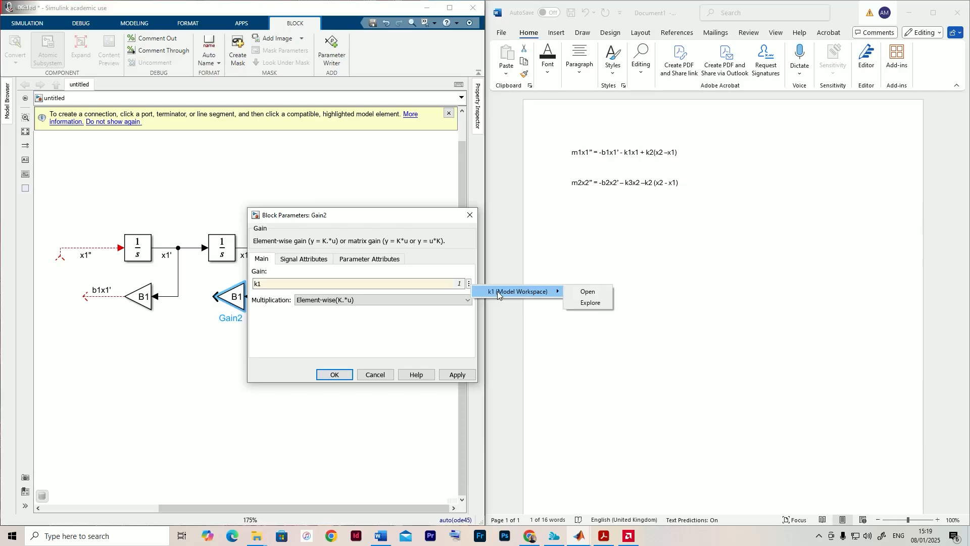
left_click(586, 292)
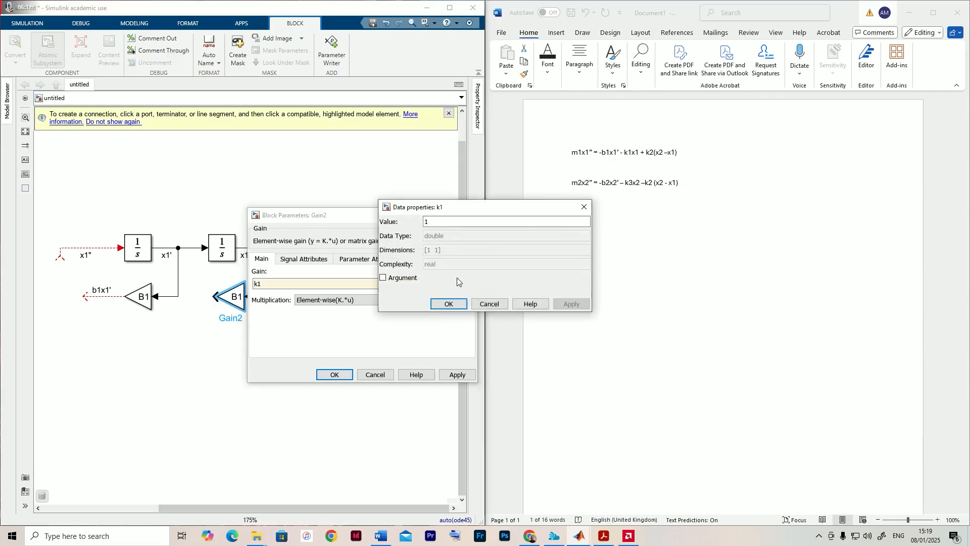
left_click(448, 304)
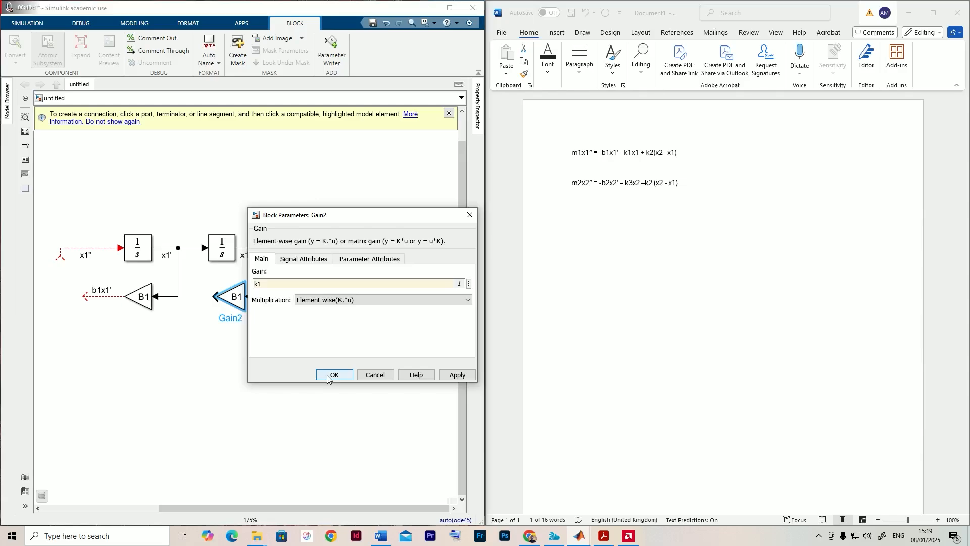
left_click(328, 376)
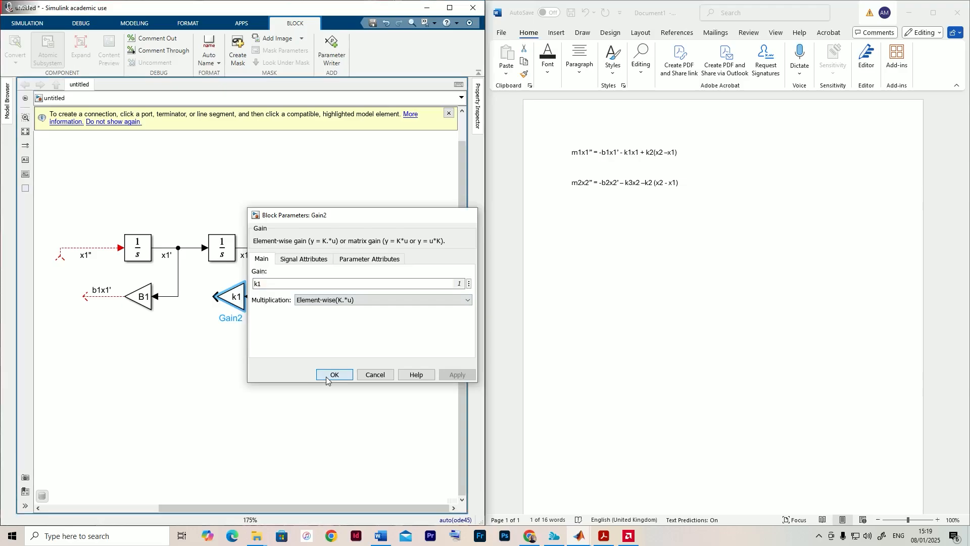
left_click(227, 367)
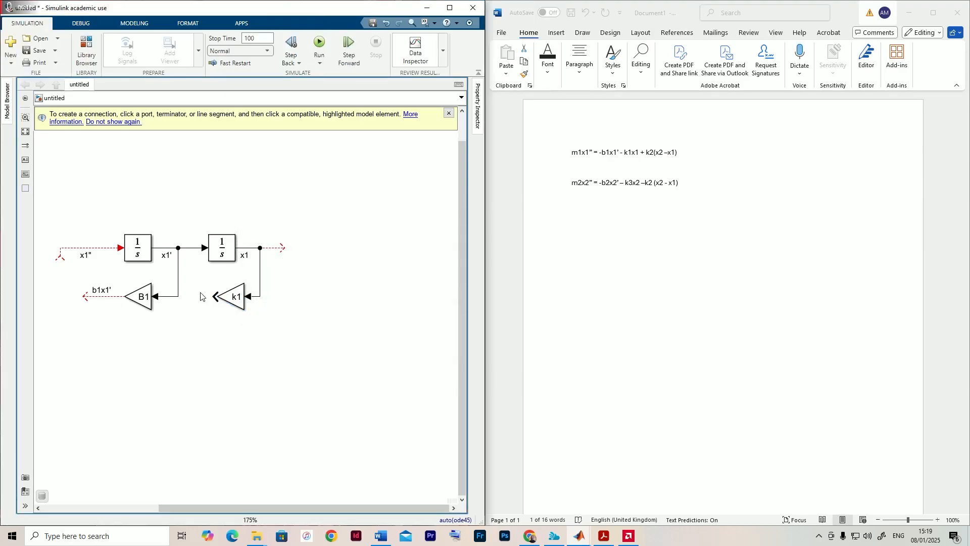
- Duplicate the whole x1 chain, including both integrators, the B1 and k1 gains and their signal lines, and place the copy below the original
scroll(401, 263, "down", 2)
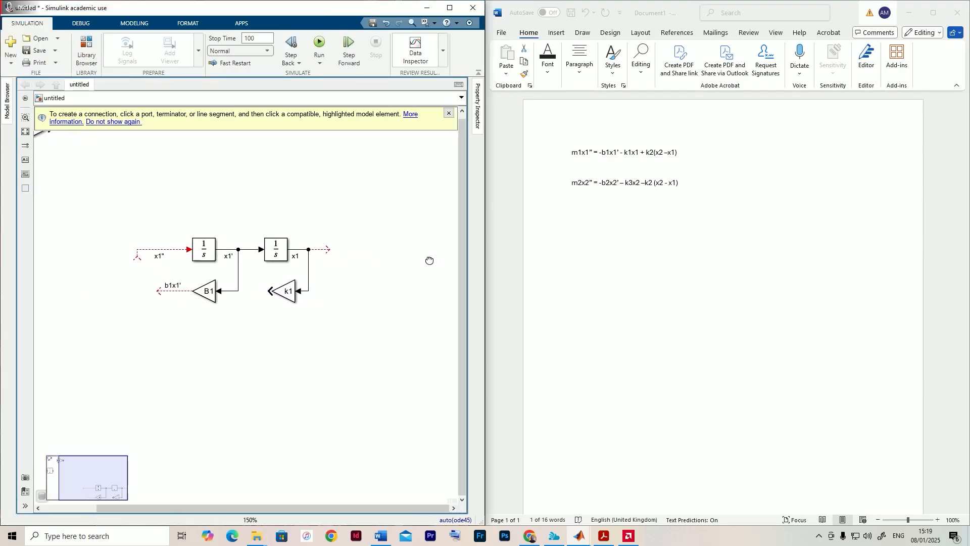
left_click_drag(429, 261, 410, 262)
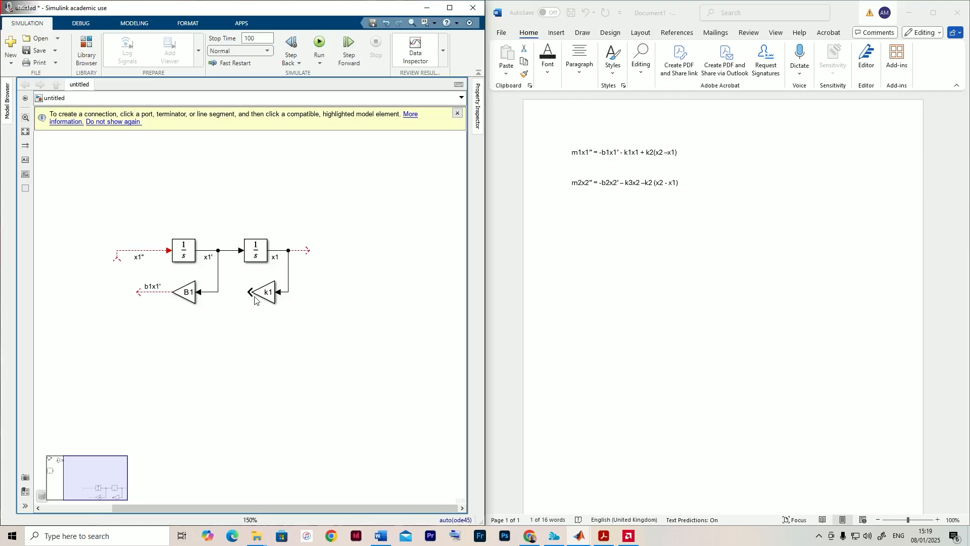
left_click(266, 258)
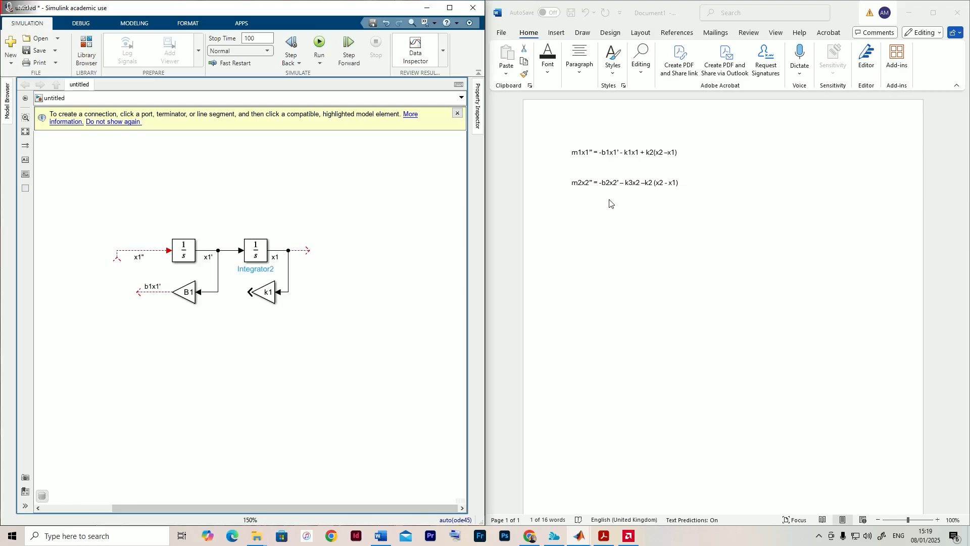
scroll(333, 253, "up", 2)
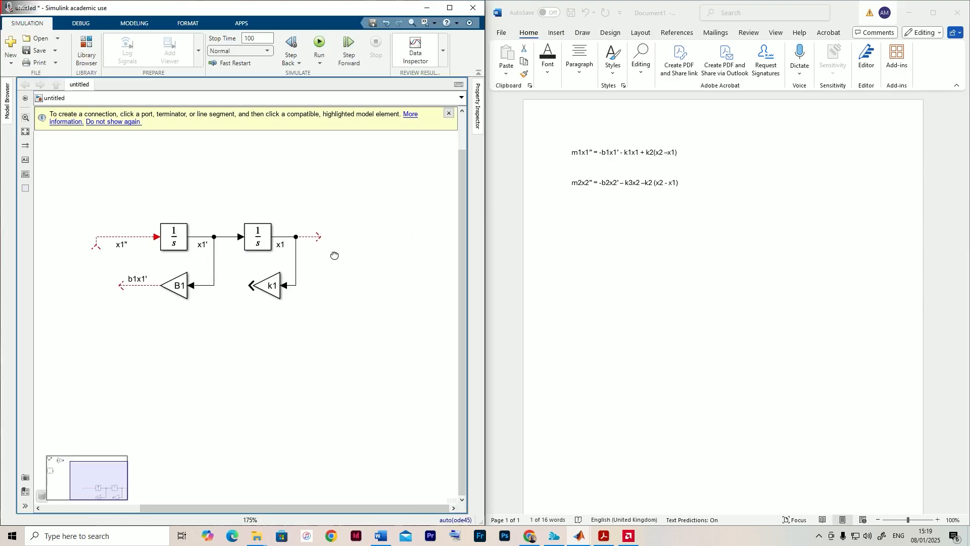
left_click_drag(75, 191, 377, 316)
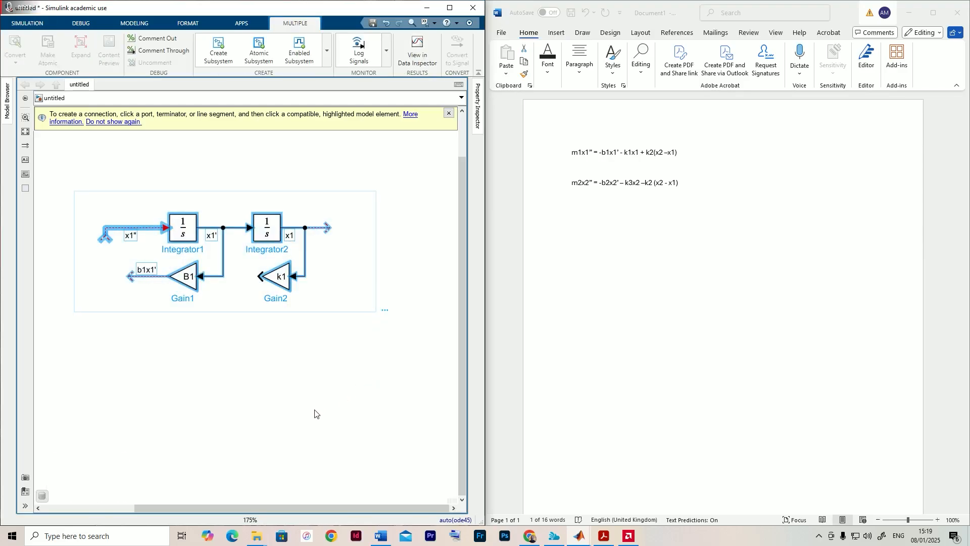
scroll(306, 329, "down", 2)
key("ctrl+v")
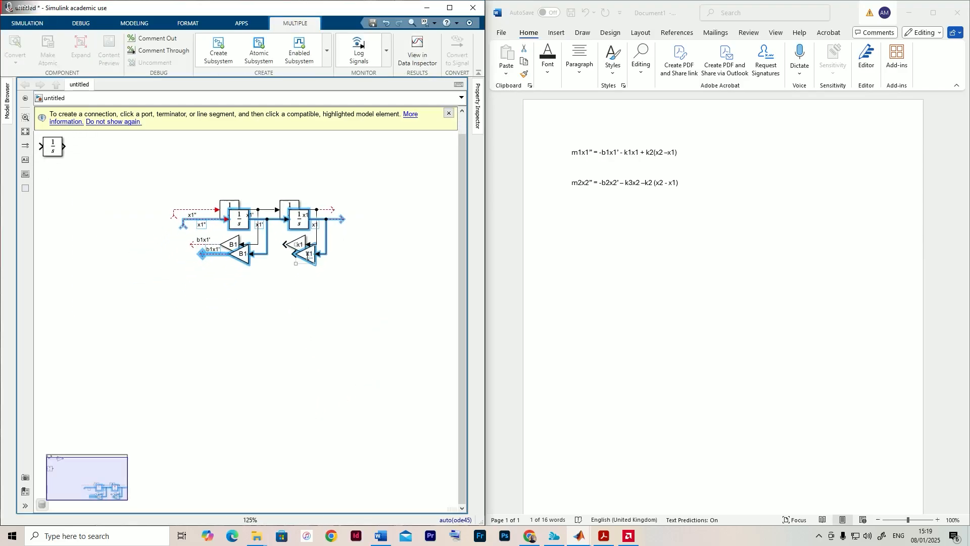
left_click_drag(309, 254, 296, 342)
left_click(167, 379)
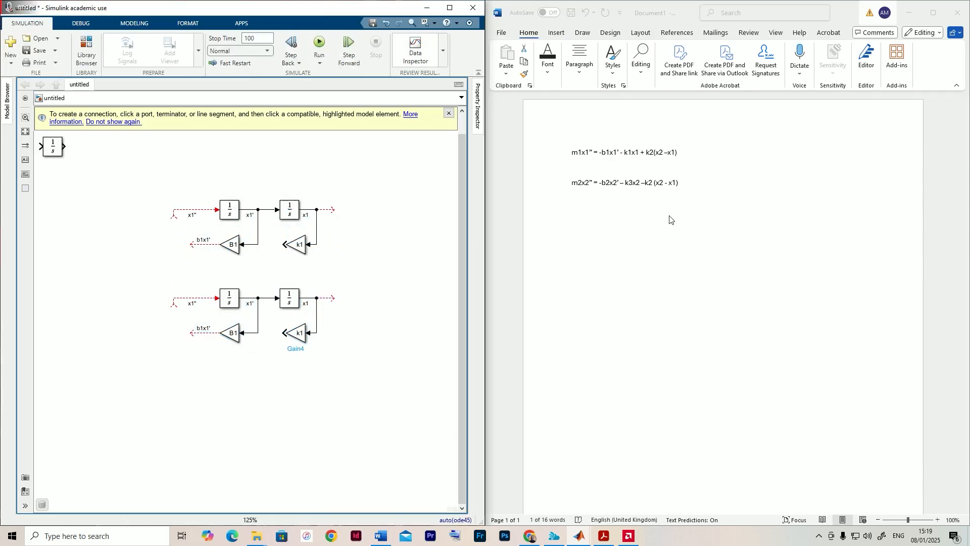
- Relabel the input and output signals of the copied chain's first integrator as x2'' and x2'
left_click(649, 153)
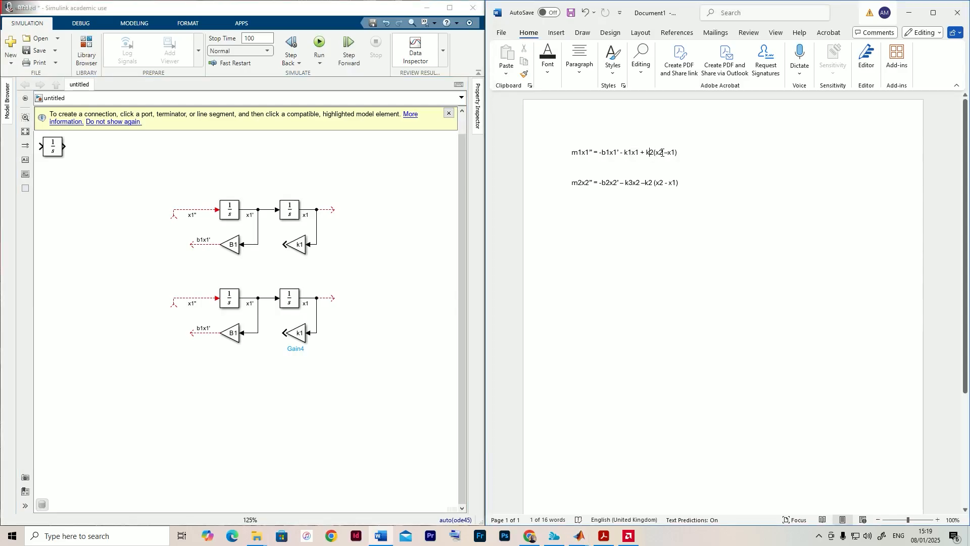
left_click_drag(662, 152, 656, 153)
left_click(358, 341)
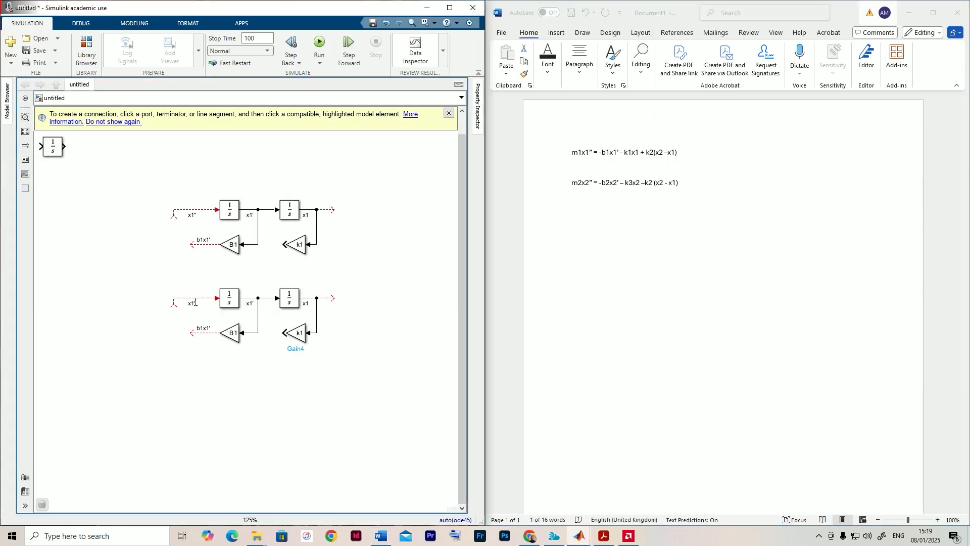
scroll(291, 317, "up", 4)
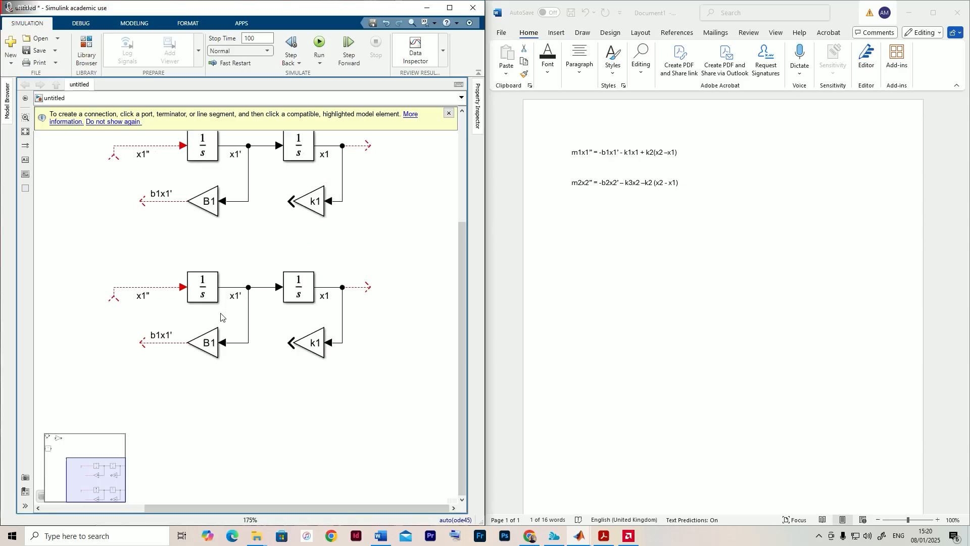
left_click(132, 292)
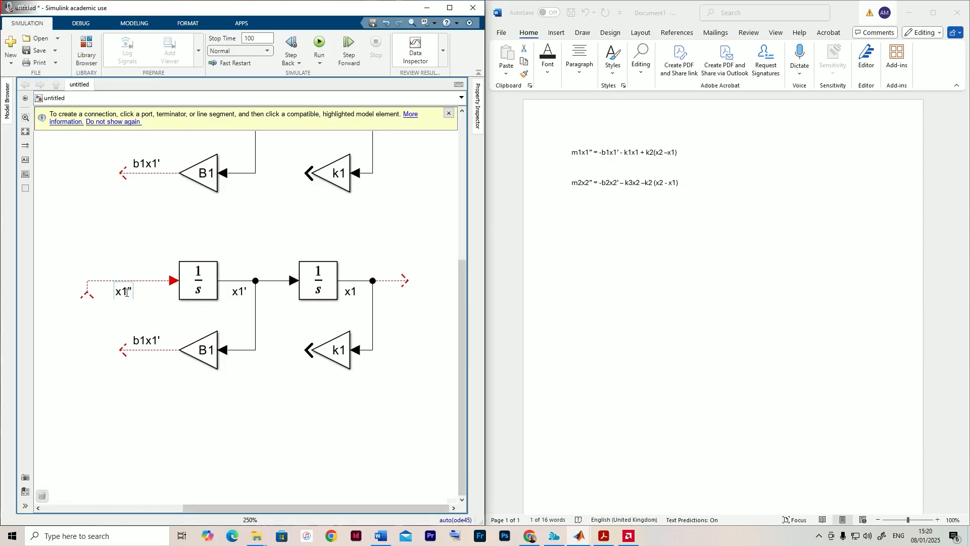
left_click_drag(127, 292, 123, 292)
type("2")
left_click(239, 291)
left_click_drag(244, 290, 239, 291)
type("2")
left_click(226, 335)
- Relabel the output signal of the copied chain's second integrator as x2
left_click(357, 293)
left_click_drag(358, 297, 363, 293)
key("ctrl+z")
left_click(357, 289)
left_click_drag(357, 291, 363, 291)
type("2")
left_click(299, 354)
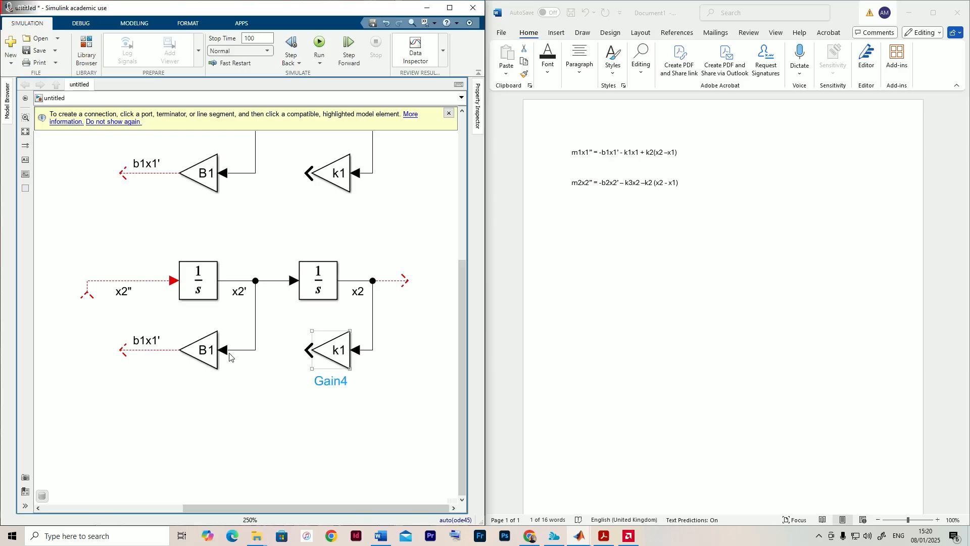
- Set the gain of the copied chain's B1 Gain block to B2 and open the creation of B2 as new data
left_click(217, 360)
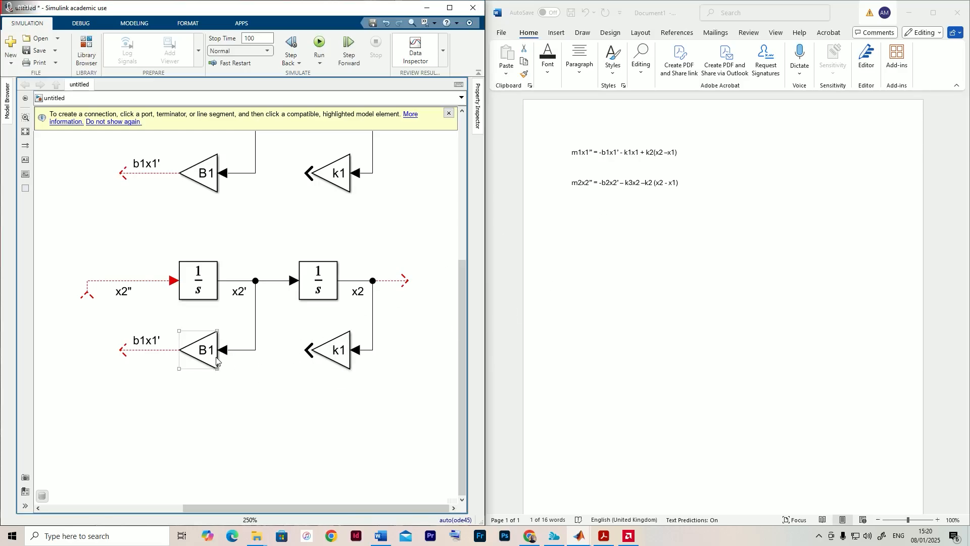
double_click(204, 353)
double_click(239, 336)
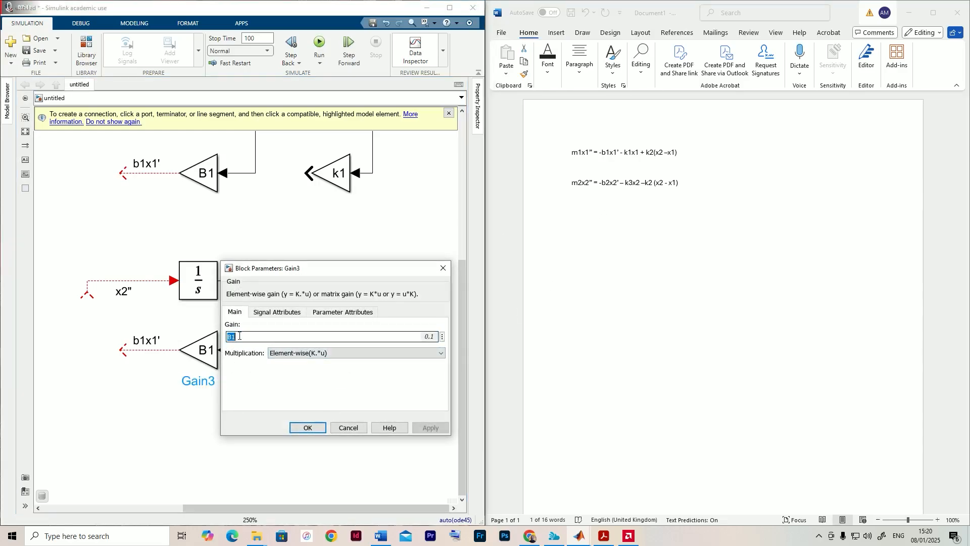
key("BackSpace")
type("2")
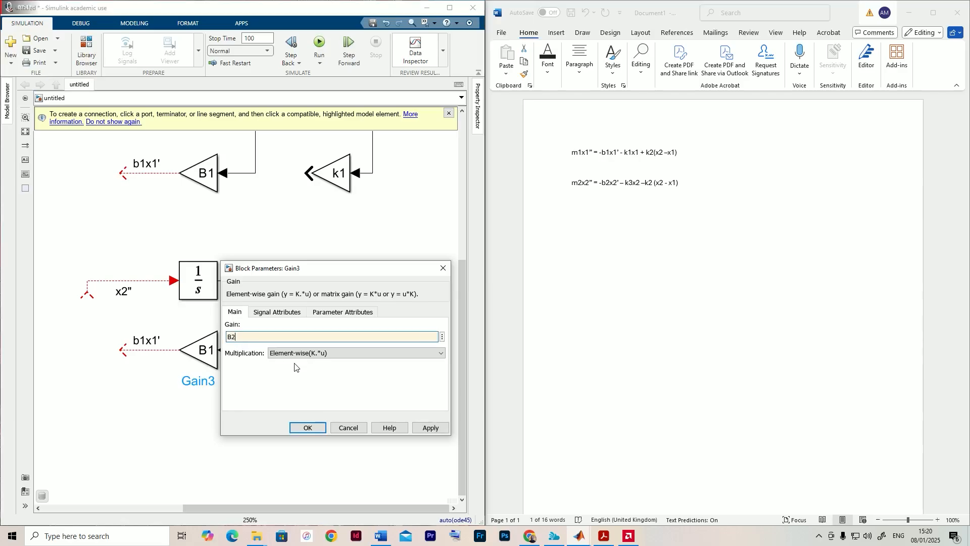
left_click(443, 337)
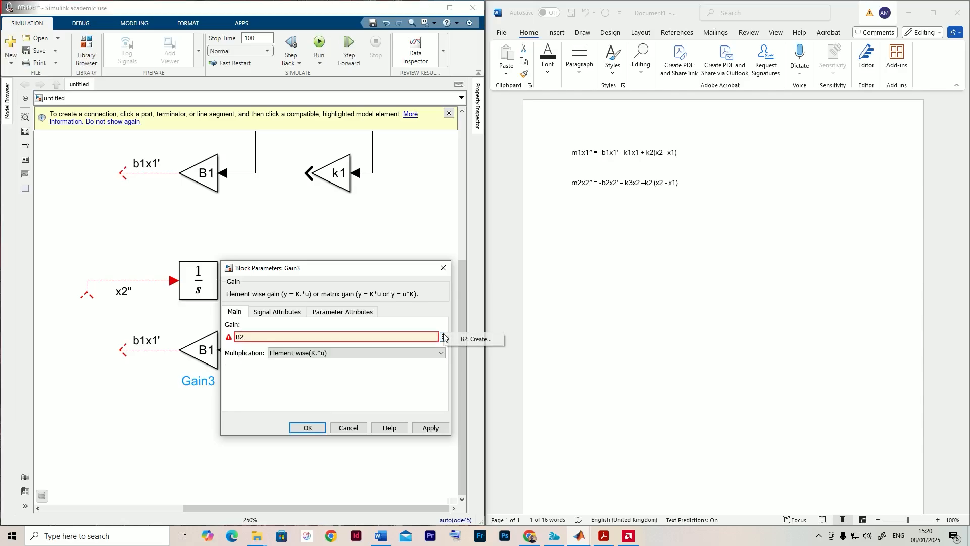
left_click(469, 341)
left_click(497, 258)
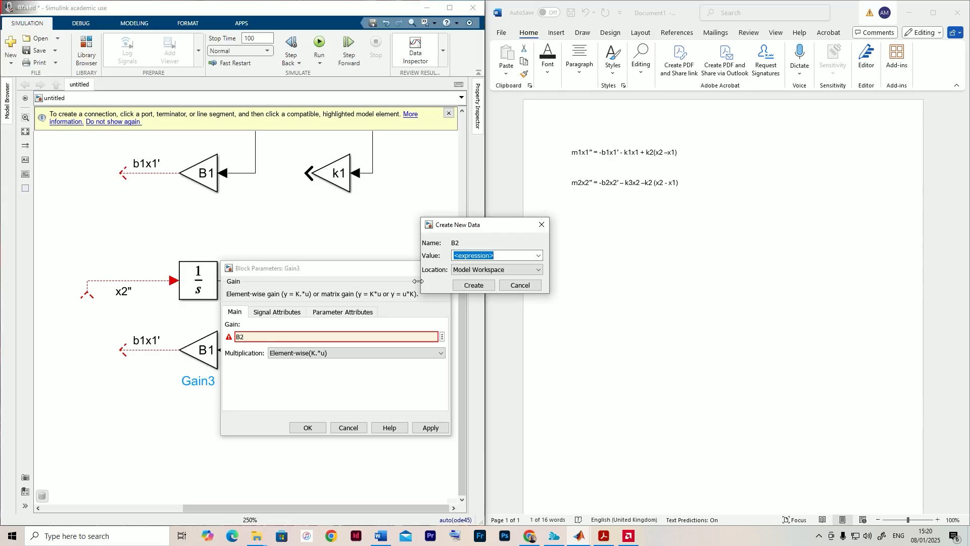
- Look up b2 in the lecture PDF, create B2 in the Model Workspace with value 0.2, and apply it to the copied gain
left_click(604, 536)
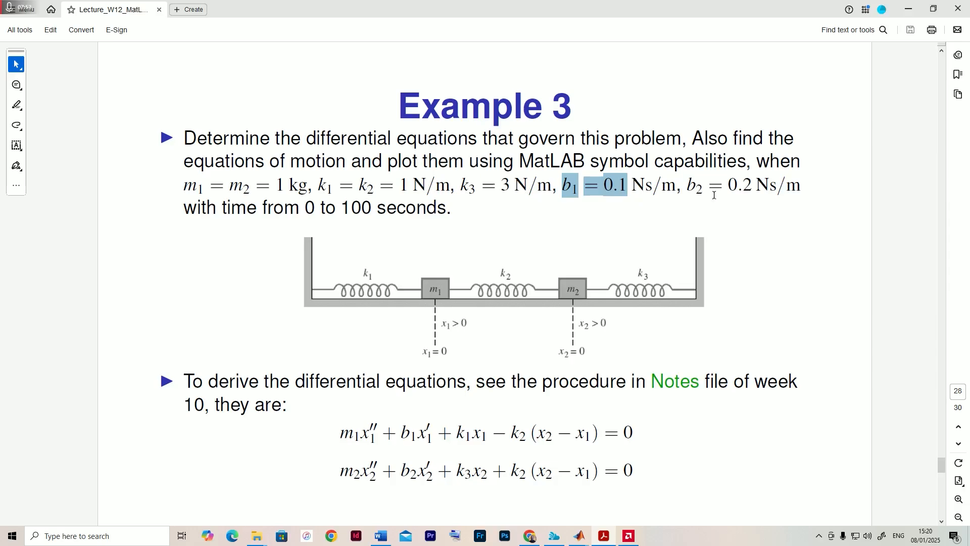
left_click(909, 9)
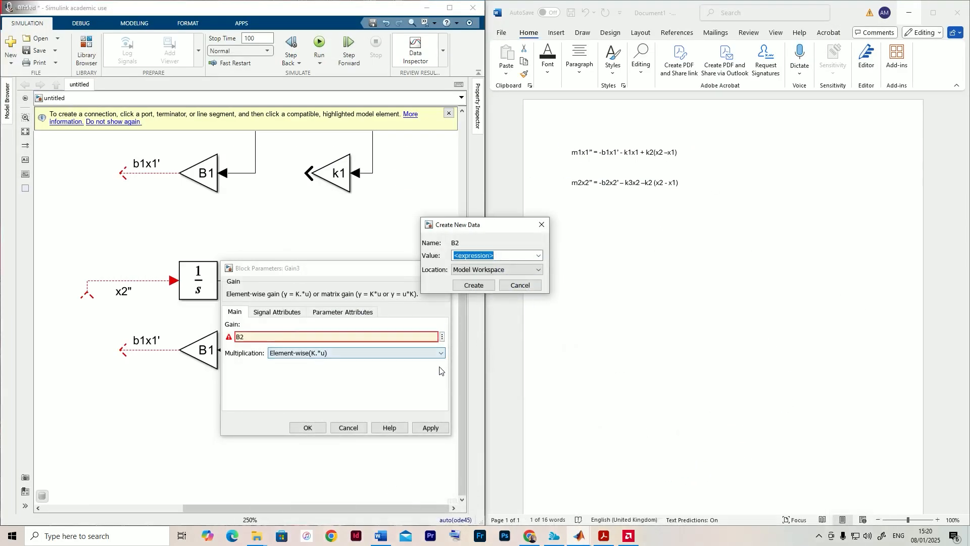
type("0.")
type("4")
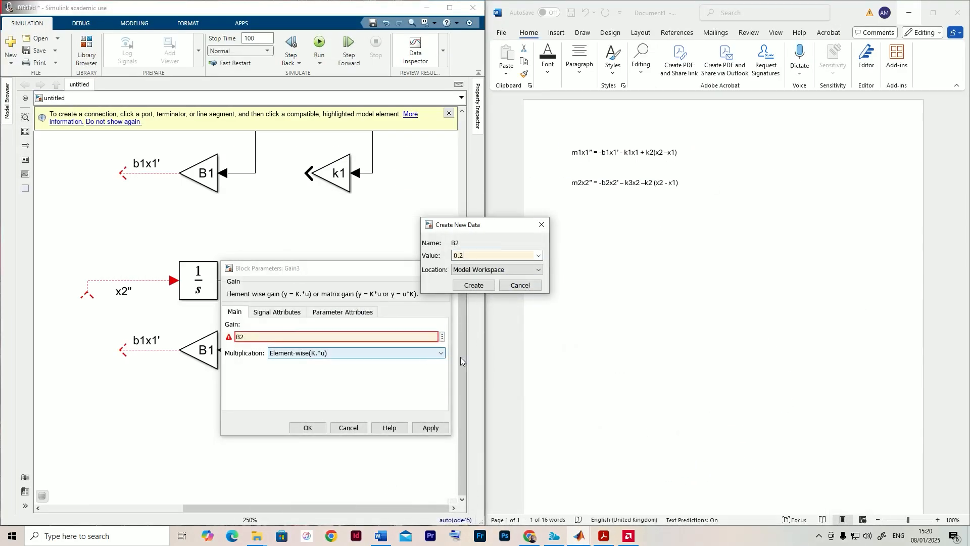
left_click(474, 285)
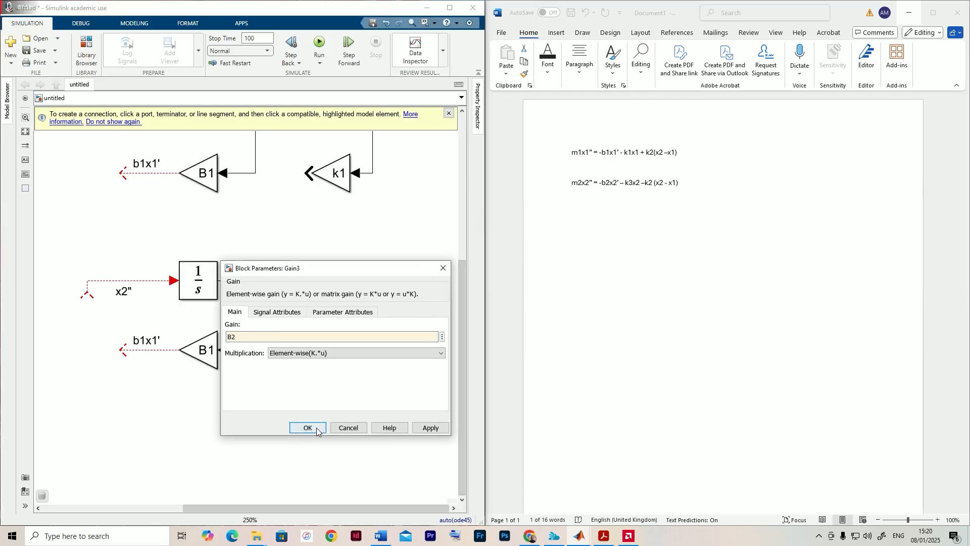
left_click(319, 429)
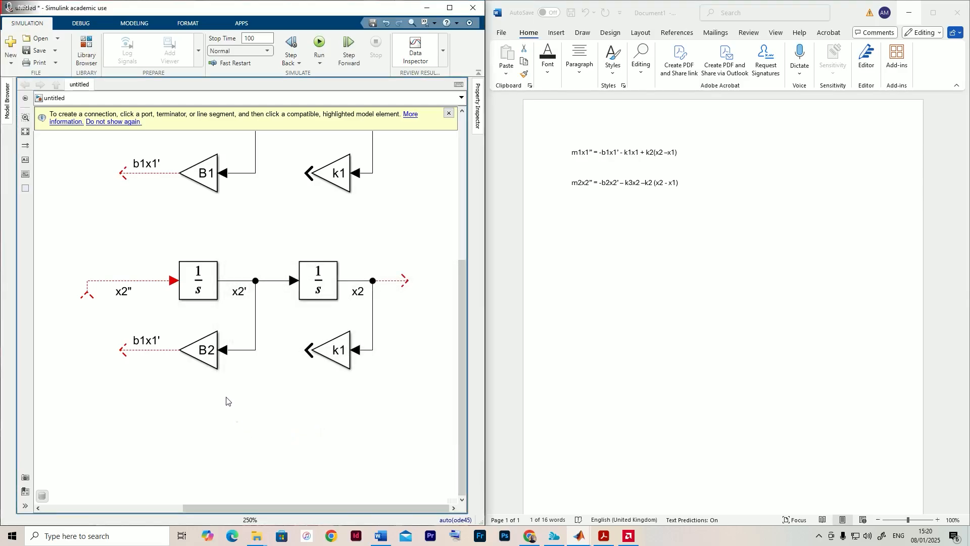
- Relabel the output signal of the B2 gain as b2x2'
left_click(146, 339)
left_click_drag(145, 339, 157, 341)
type("2")
left_click(157, 339)
key("BackSpace")
type("2")
left_click(193, 431)
- Set the gain of the copied chain's k1 Gain block to k3
double_click(346, 352)
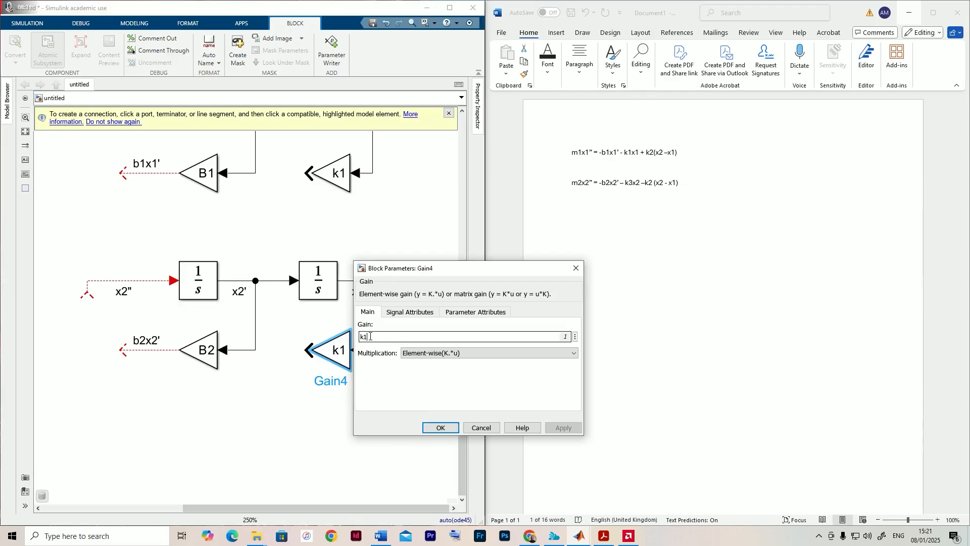
key("BackSpace")
type("3")
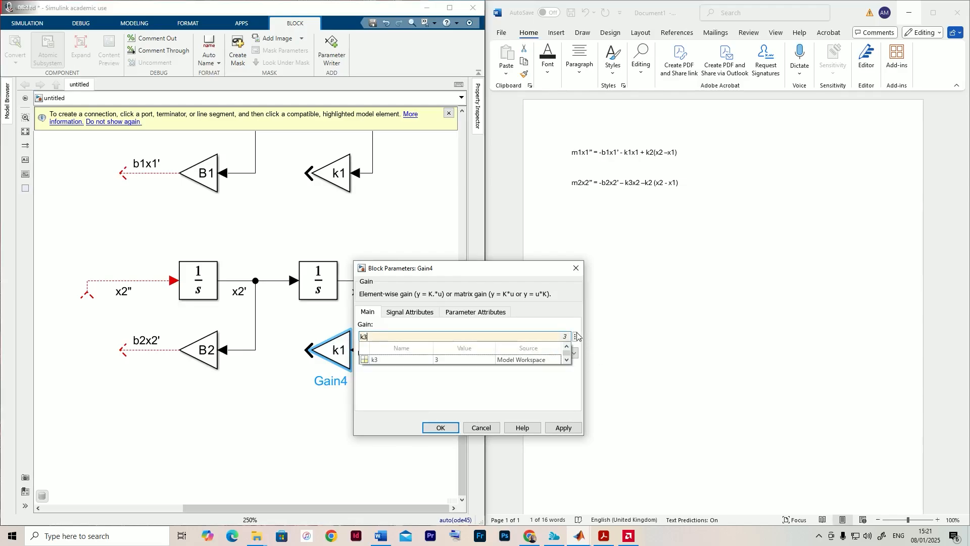
double_click(555, 335)
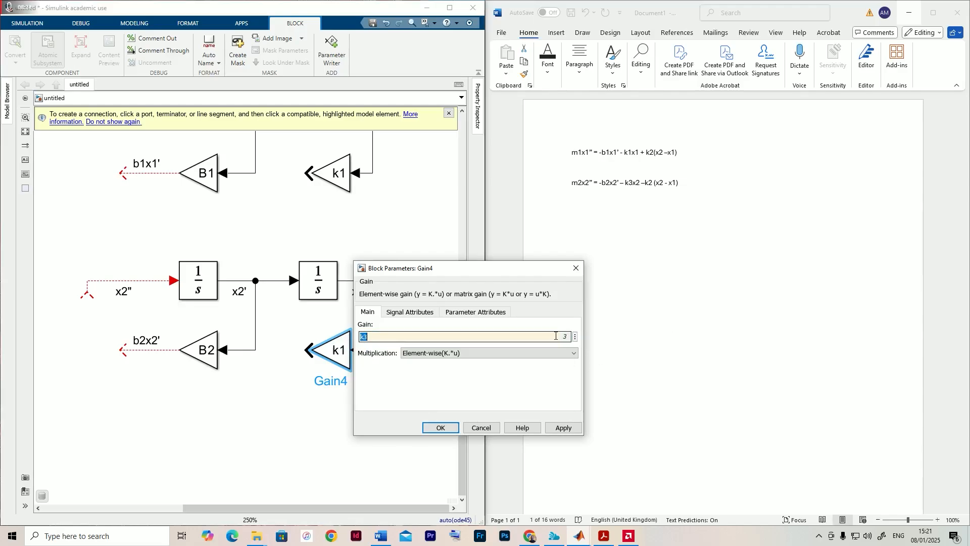
left_click(431, 429)
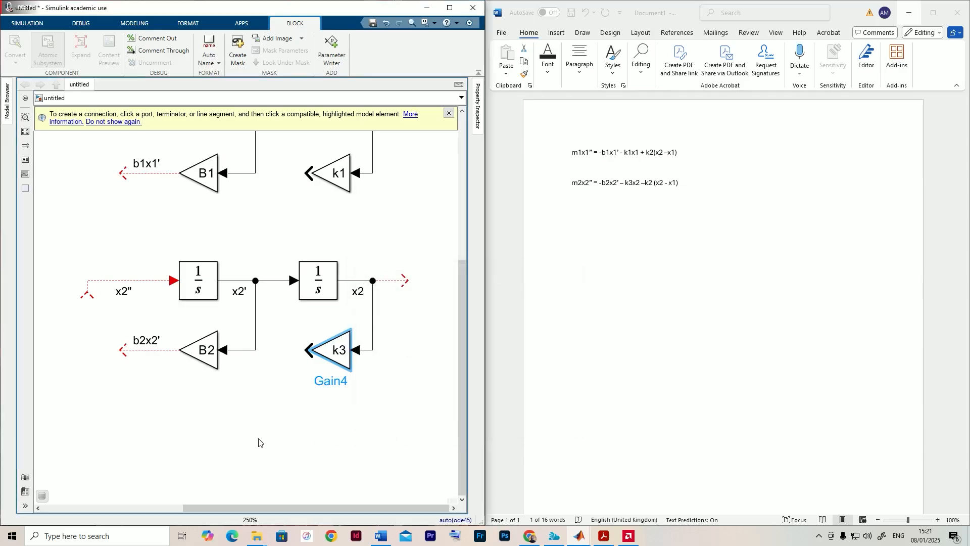
left_click(256, 444)
- Examine both integrator chains and the + k2(x2 –x1) coupling term in the first equation of the Word document
scroll(257, 443, "down", 4)
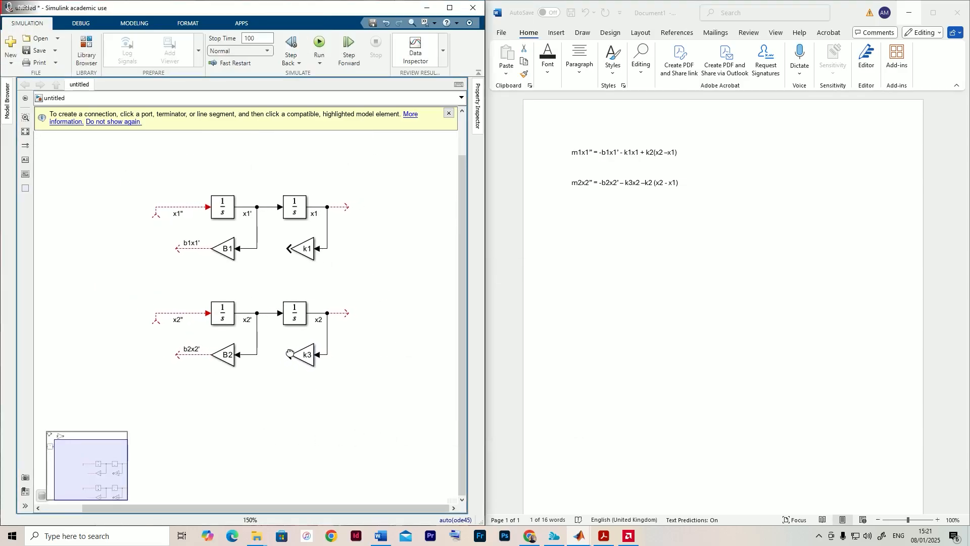
left_click_drag(290, 353, 288, 359)
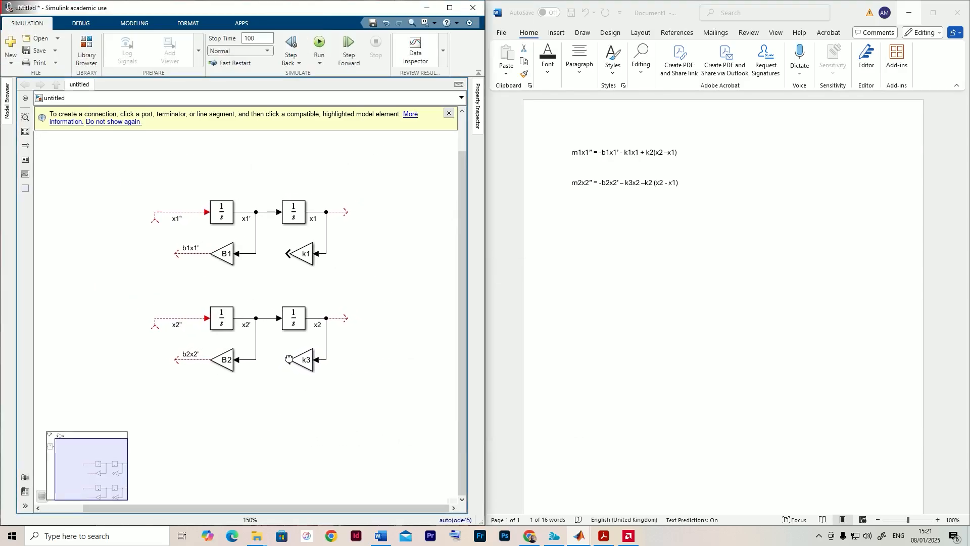
left_click(296, 359)
left_click(297, 336)
left_click(303, 254)
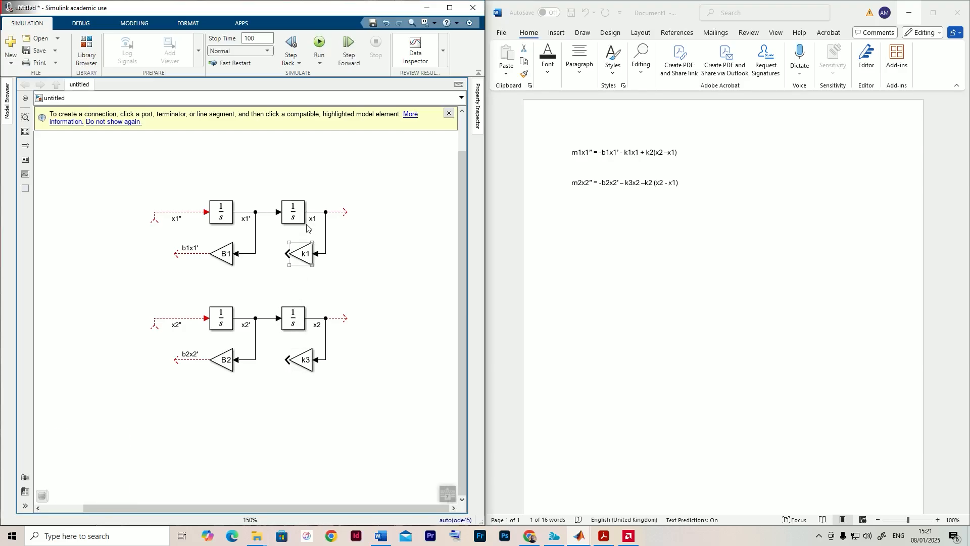
left_click(305, 220)
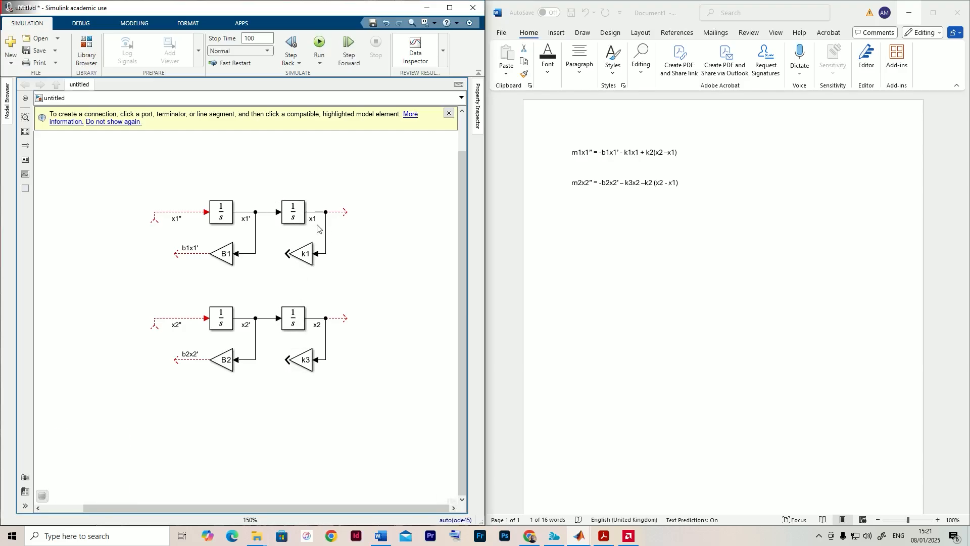
left_click_drag(647, 151, 679, 153)
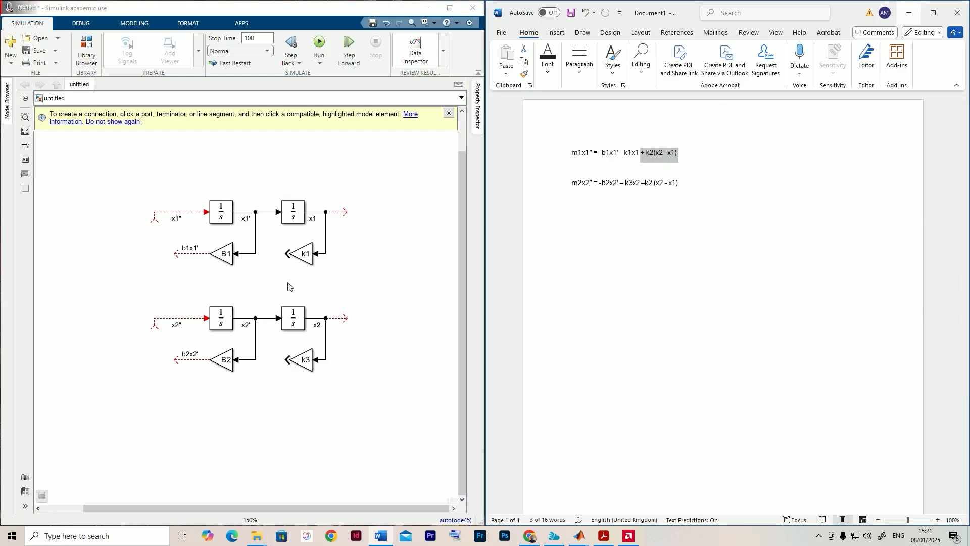
left_click(332, 277)
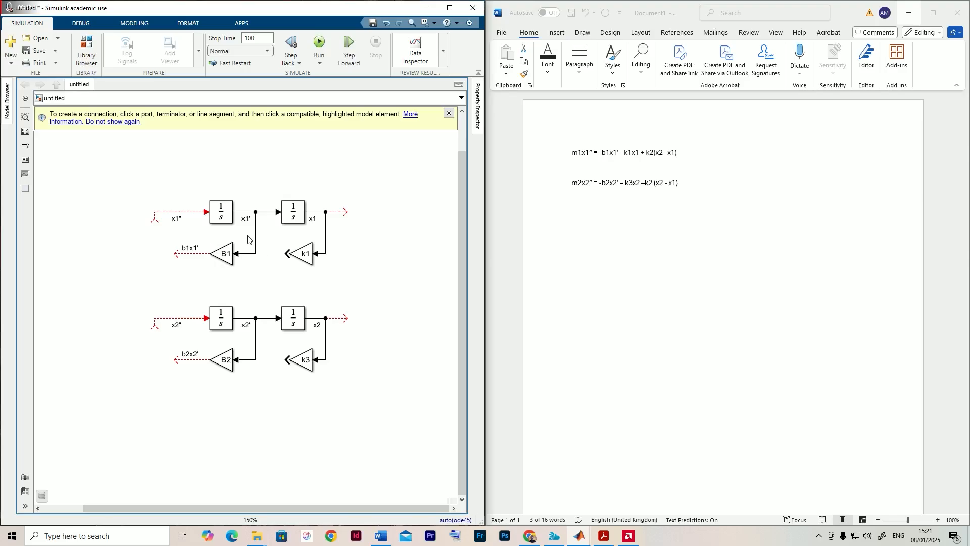
- Duplicate the spare Sum block between the x1 and x2 chains and flip the copy so its output faces left
scroll(242, 240, "down", 1)
left_click_drag(242, 240, 257, 301)
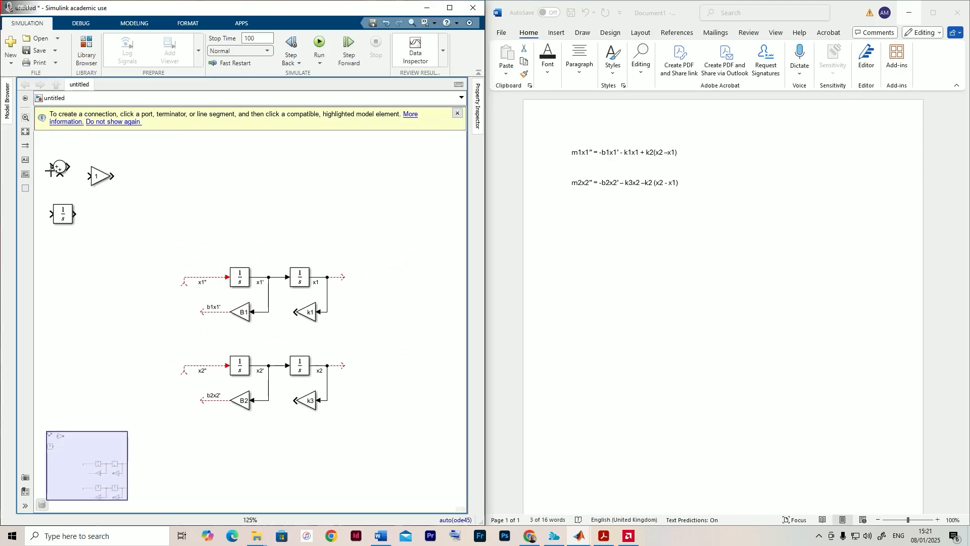
left_click(63, 171)
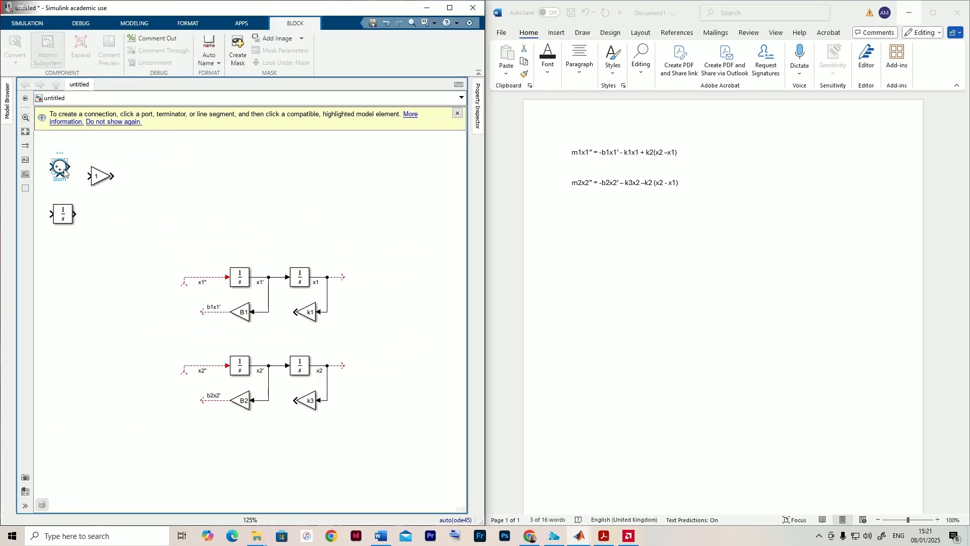
left_click_drag(63, 171, 328, 343)
right_click(328, 343)
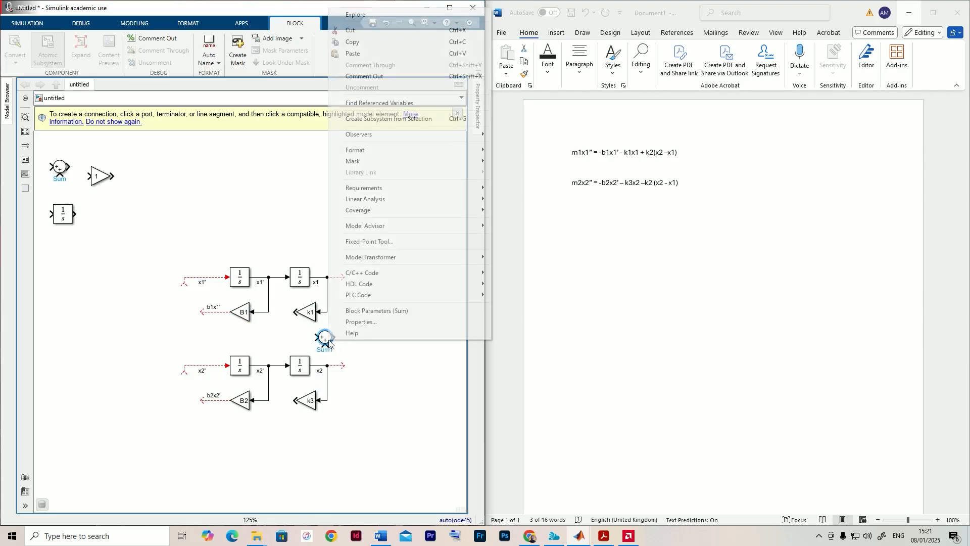
left_click(329, 343)
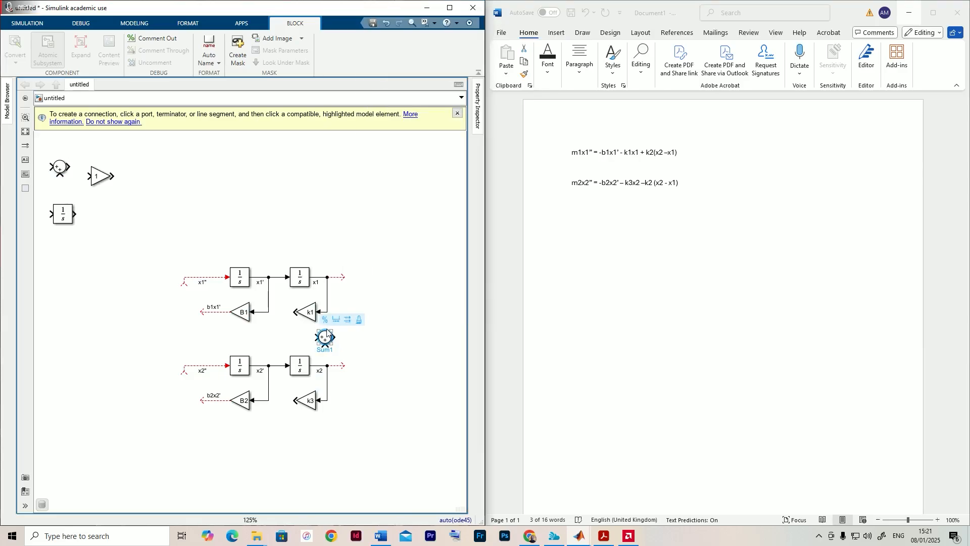
key("ctrl+i")
left_click(276, 345)
scroll(276, 347, "up", 5)
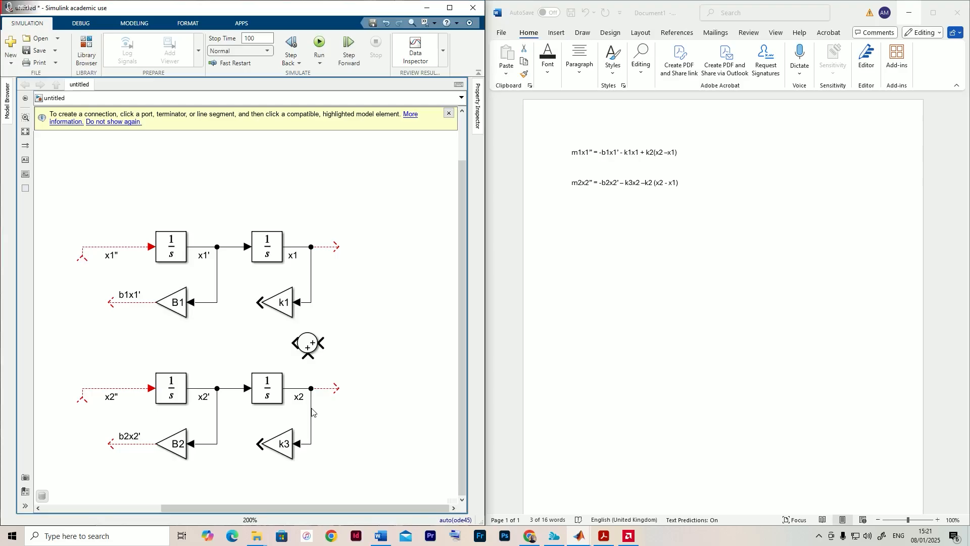
- Branch the x2 and x1 signals into the new Sum block's inputs and set its list of signs to |+-
left_click_drag(307, 357, 298, 389)
double_click(305, 348)
double_click(351, 349)
left_click(338, 353)
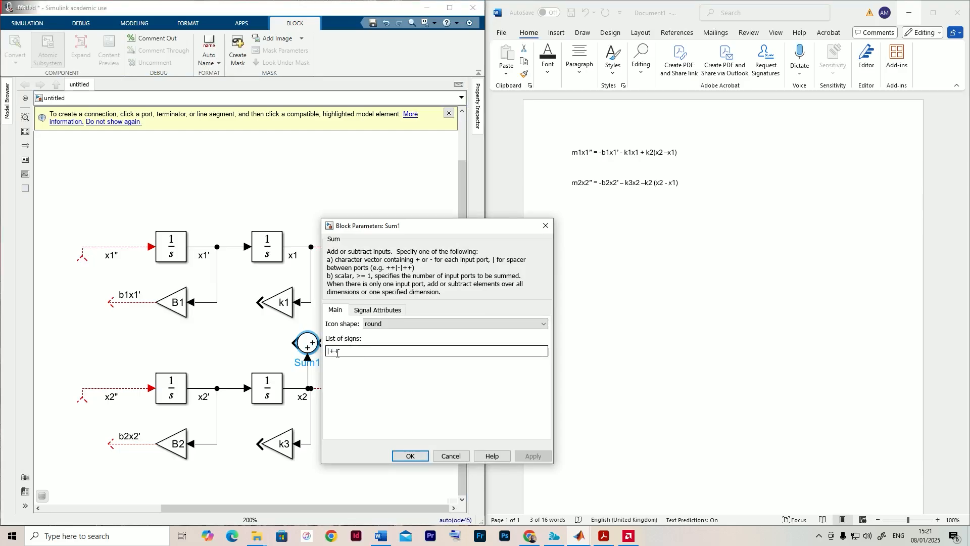
key("BackSpace")
type("-")
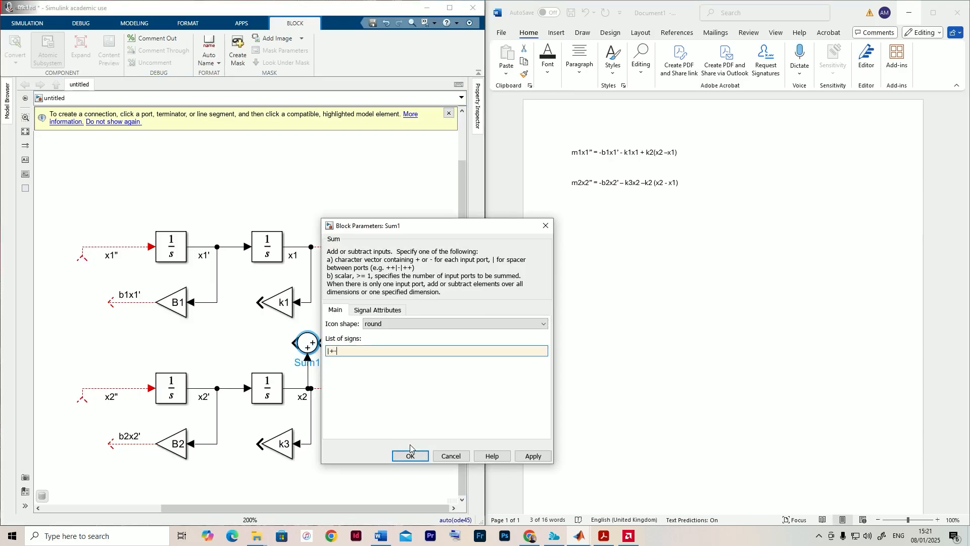
left_click(410, 455)
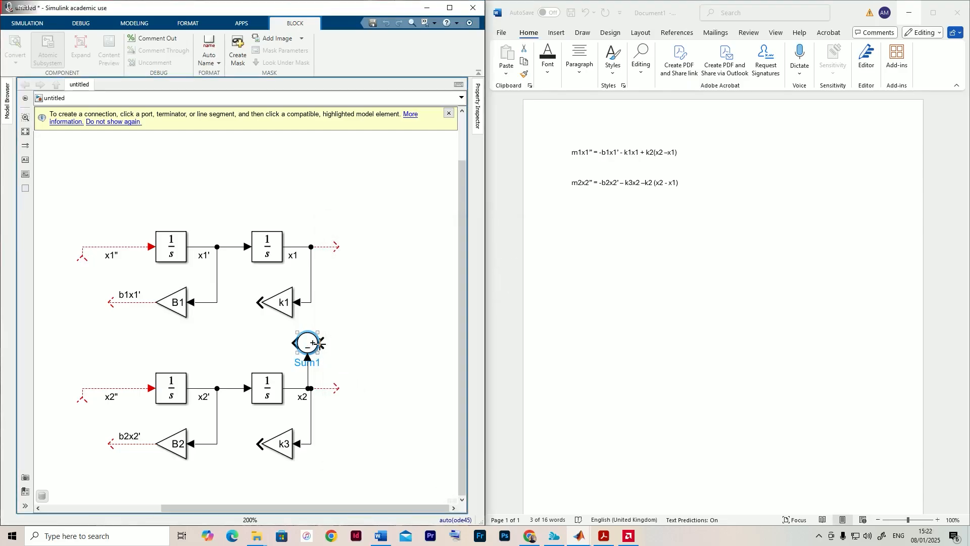
mouse_move(314, 343)
left_mouse_down()
mouse_move(326, 340)
mouse_move(334, 288)
mouse_move(314, 255)
mouse_move(312, 272)
left_mouse_up()
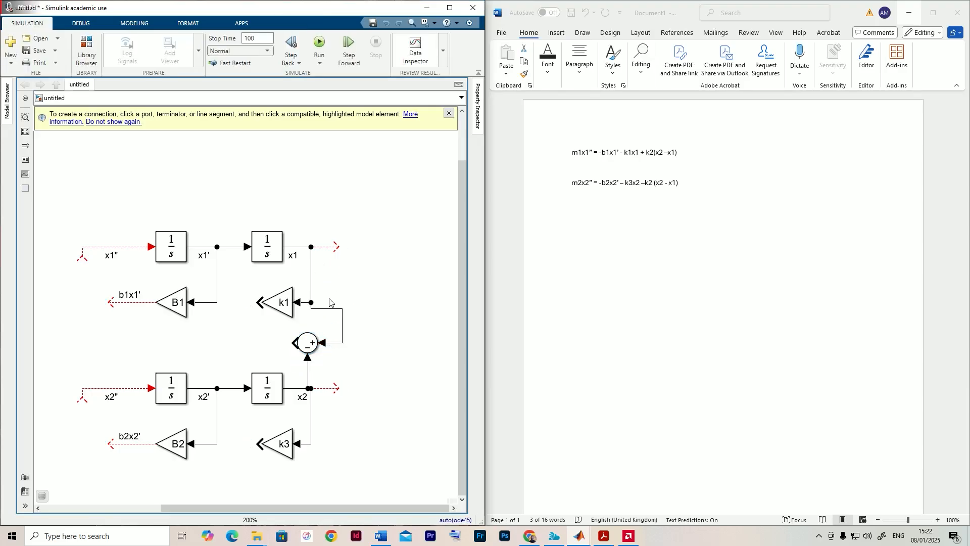
- Duplicate the k1 Gain block to the left of the new Sum block and set the copy's gain to k2
left_click_drag(381, 313, 409, 294)
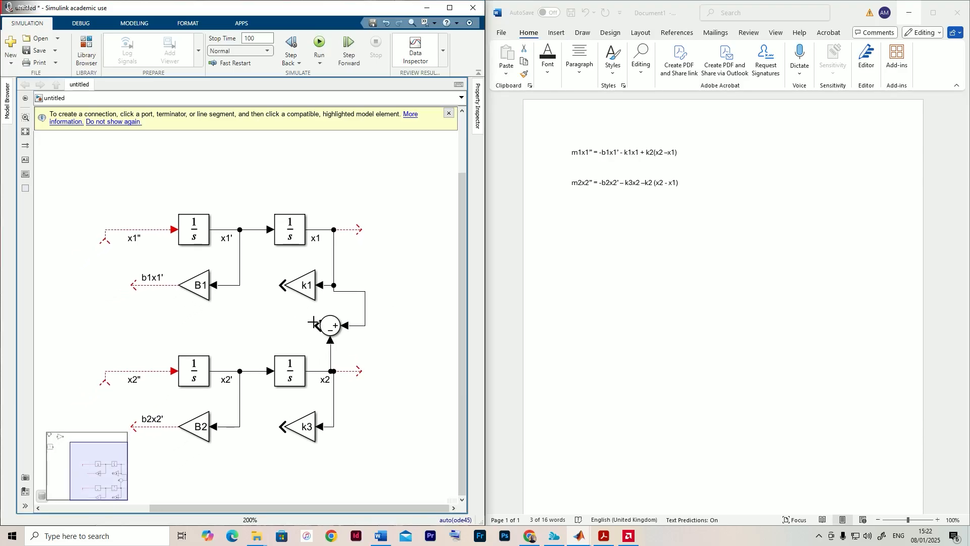
left_click(302, 285)
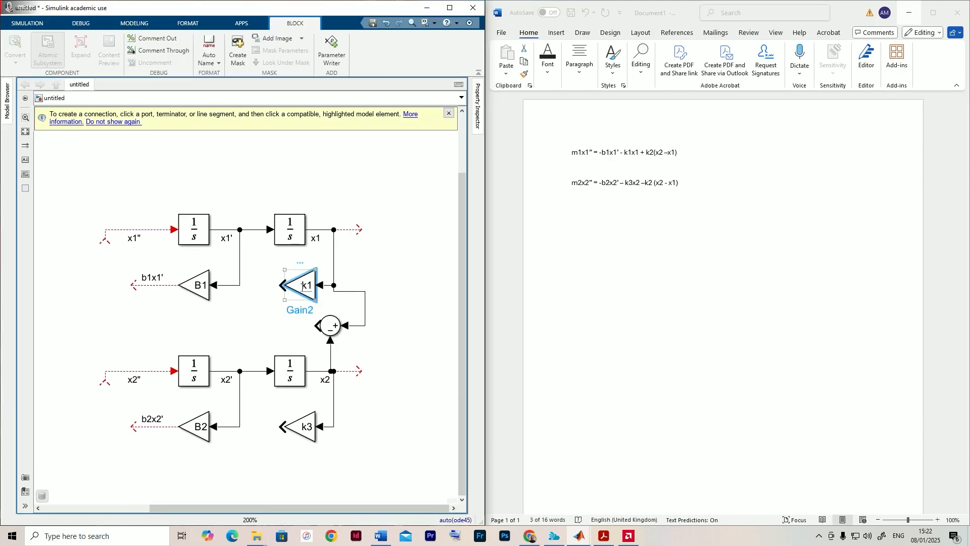
left_click_drag(299, 293, 262, 335)
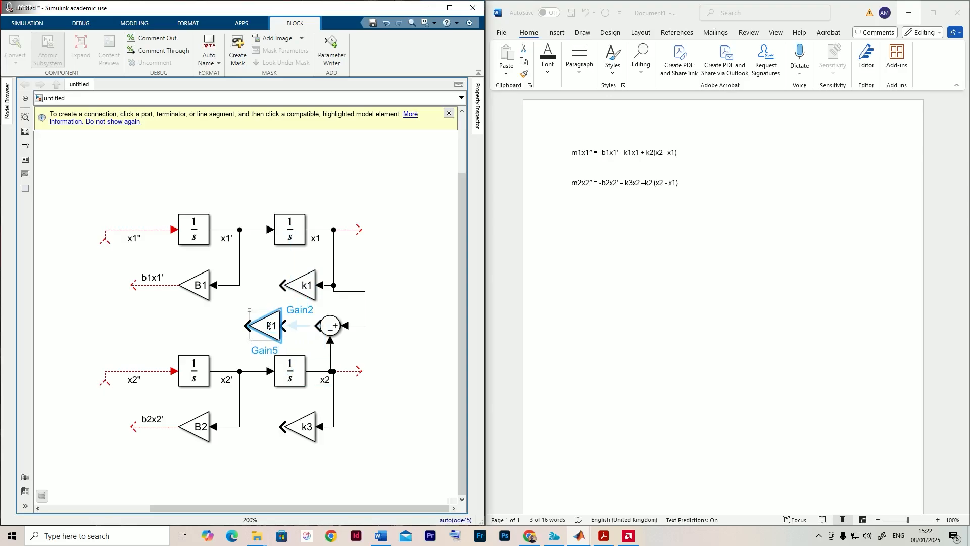
double_click(267, 329)
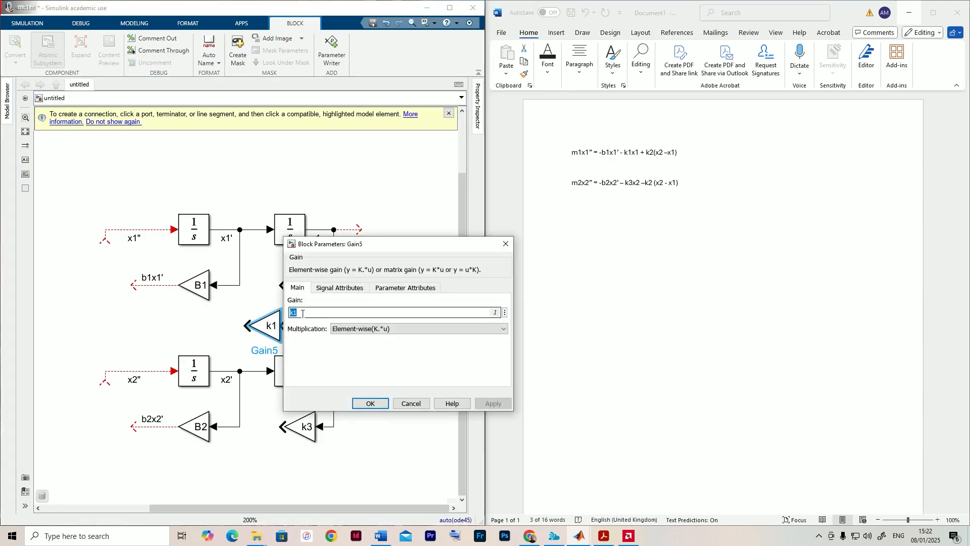
type("k2")
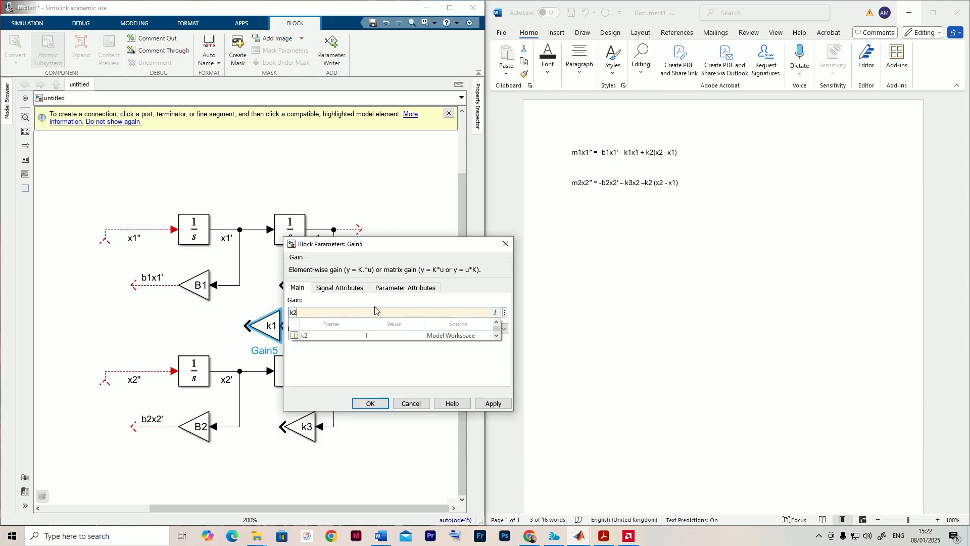
left_click(375, 406)
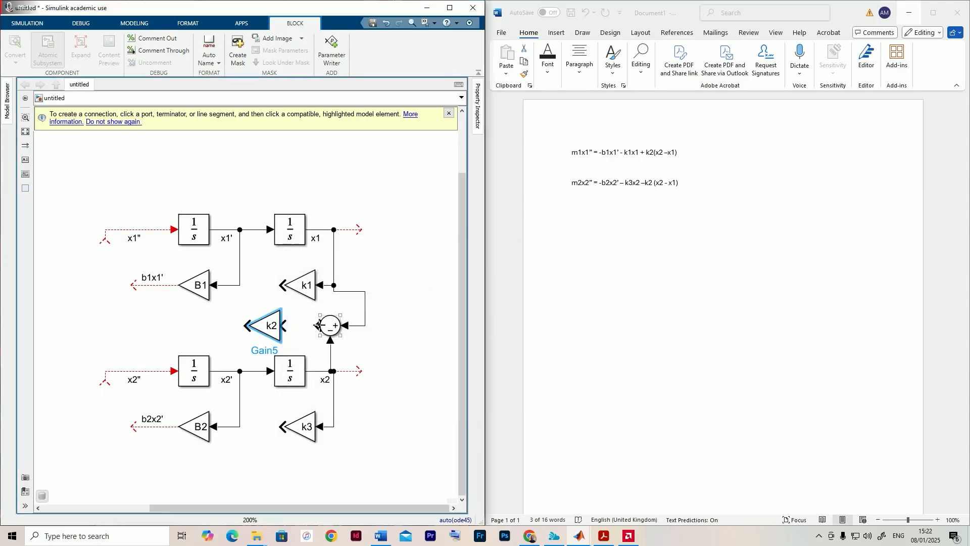
- Connect the Sum block's output to the k2 gain and label the signal x2-x1
left_click(283, 326)
left_click_drag(282, 326, 281, 326)
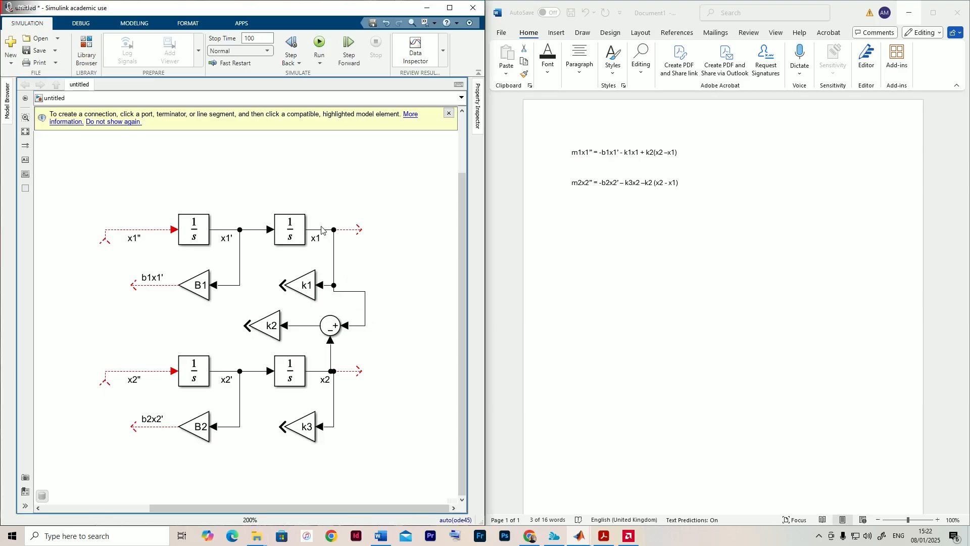
left_click(306, 326)
type("x")
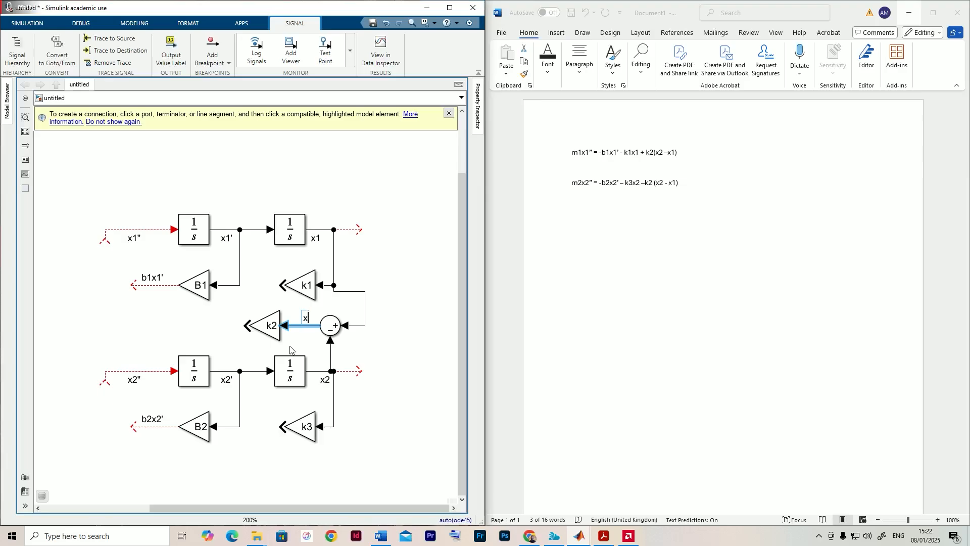
type("2-x1")
left_click(368, 358)
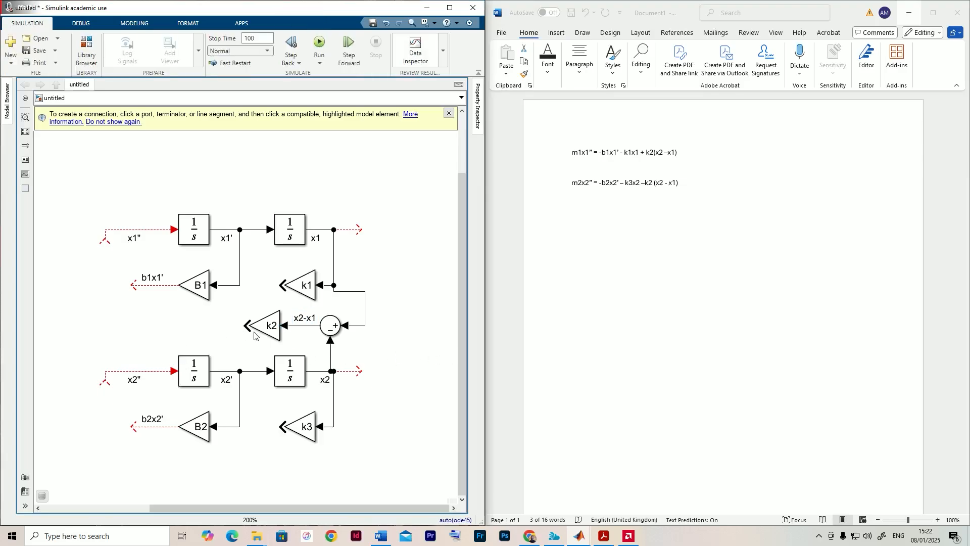
- Extend an output line from the k2 gain and label the signal k2(x2-x1)
left_click_drag(246, 326, 189, 326)
key("ctrl+z")
double_click(227, 318)
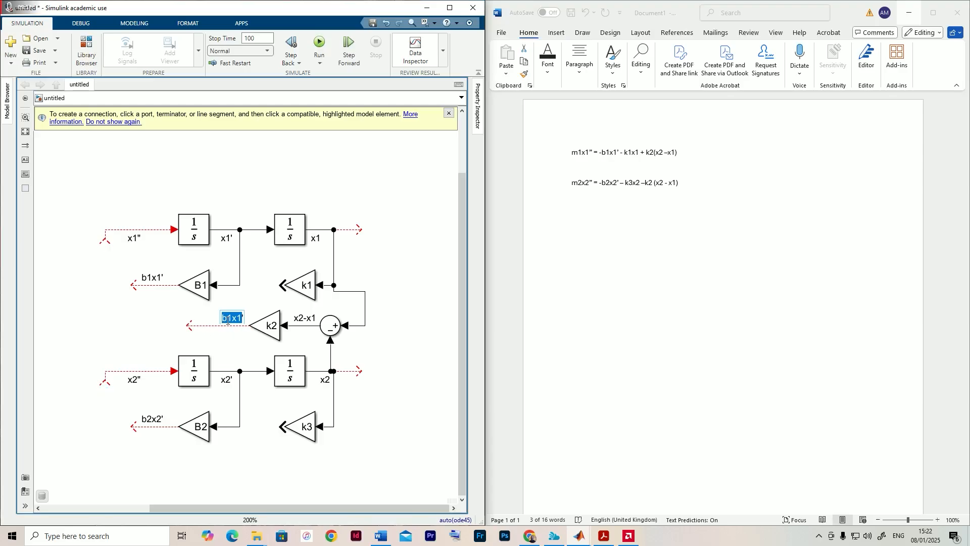
type("x'")
type("k2")
type("(")
type("x2-x1")
type(")")
left_click(98, 339)
left_click_drag(145, 323, 180, 319)
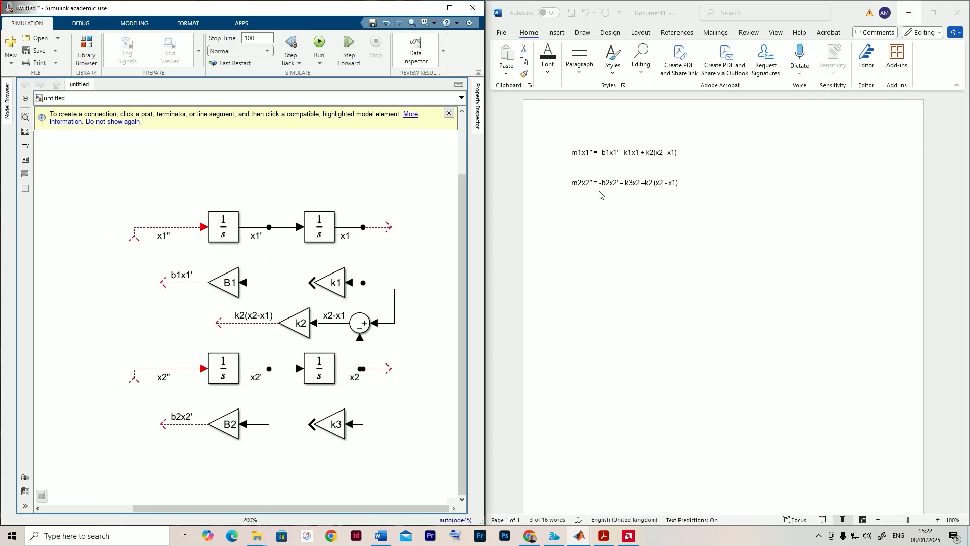
- Extend an output line from the k1 gain, ending just above the k2(x2-x1) line, and label the signal k1x1
left_click(608, 153)
left_click(608, 152)
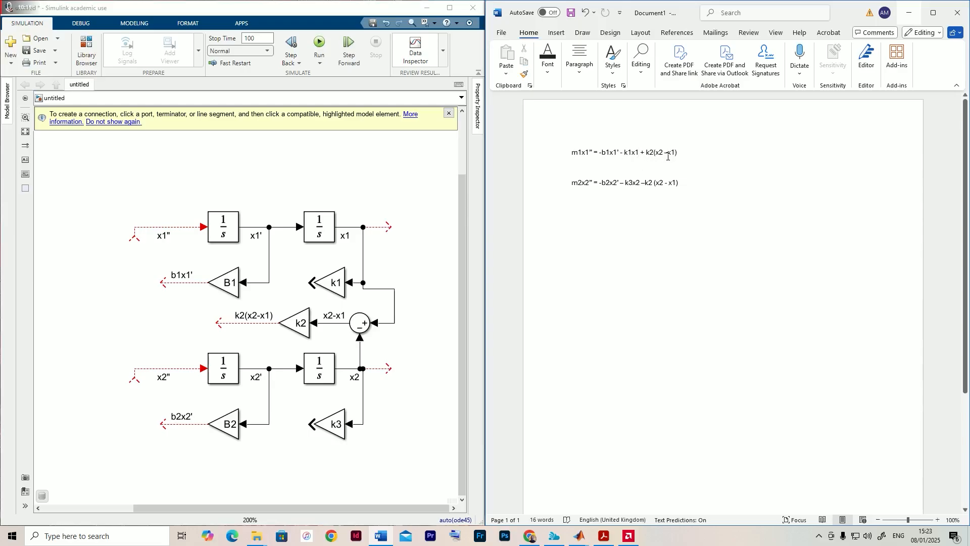
left_click(138, 329)
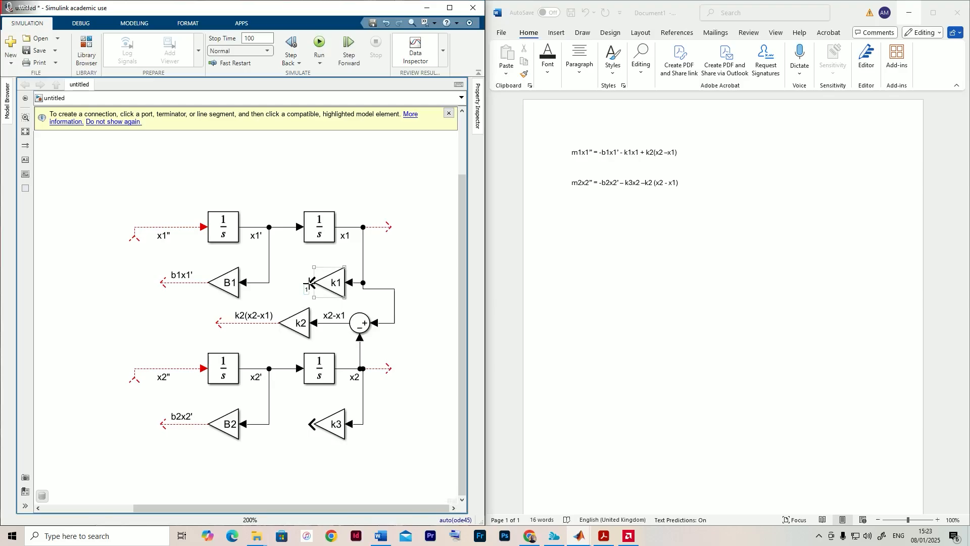
mouse_move(310, 283)
left_mouse_down()
mouse_move(197, 313)
mouse_move(207, 306)
left_mouse_up()
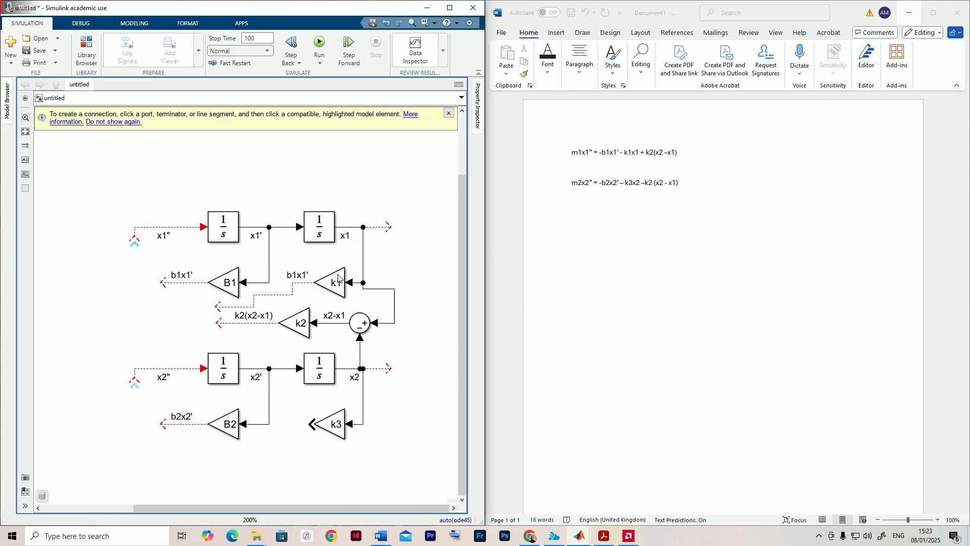
double_click(292, 275)
type("k1x1'")
key("BackSpace")
left_click(287, 253)
- Duplicate the x2-x1 Sum block and place the copy below the open end of the b1x1' line
left_click_drag(212, 288, 244, 282)
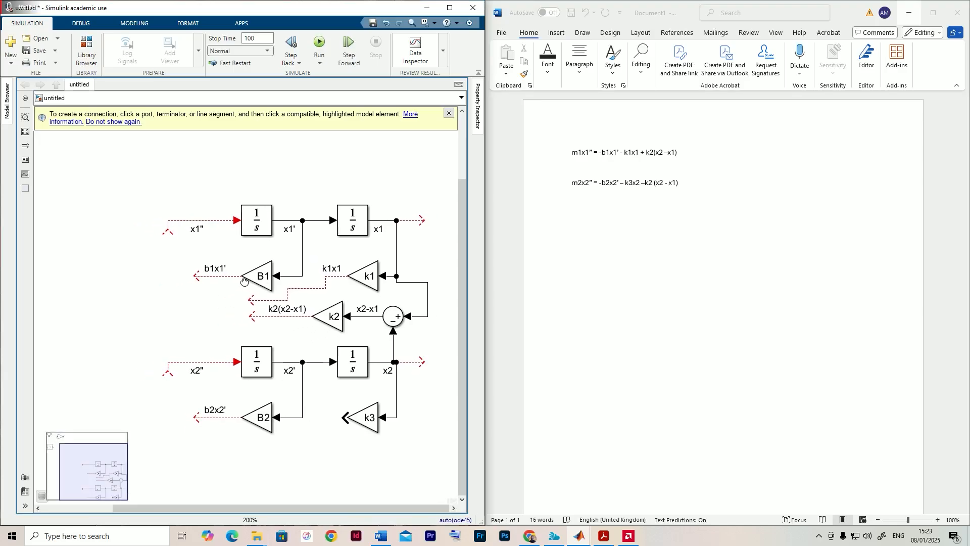
scroll(245, 281, "up", 2)
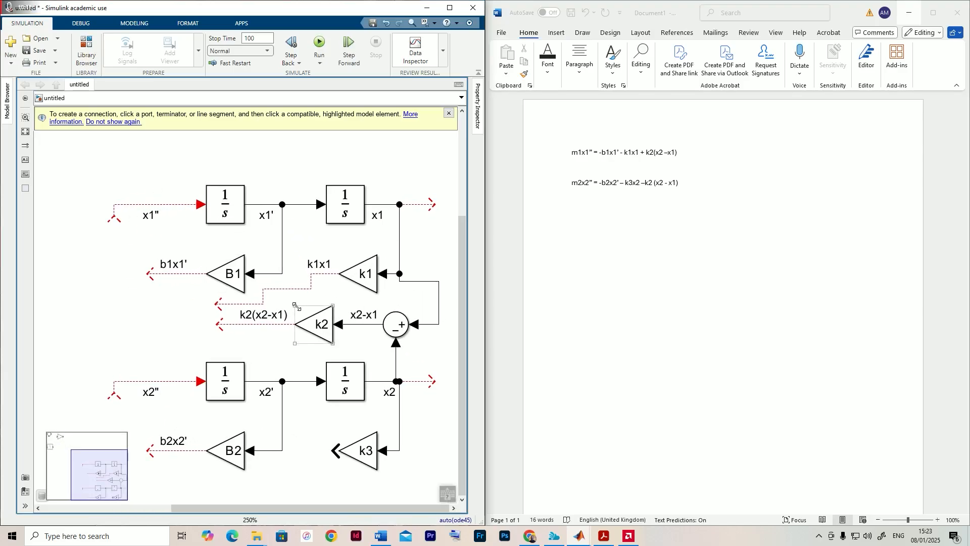
left_click(388, 322)
left_click_drag(393, 327, 155, 322)
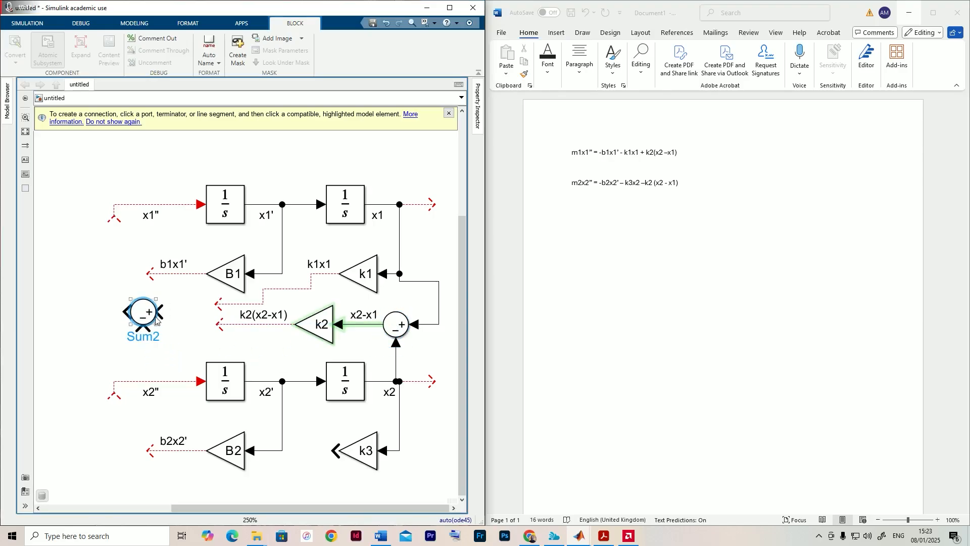
- Set the copied Sum block's list of signs to |--+
double_click(150, 317)
double_click(195, 320)
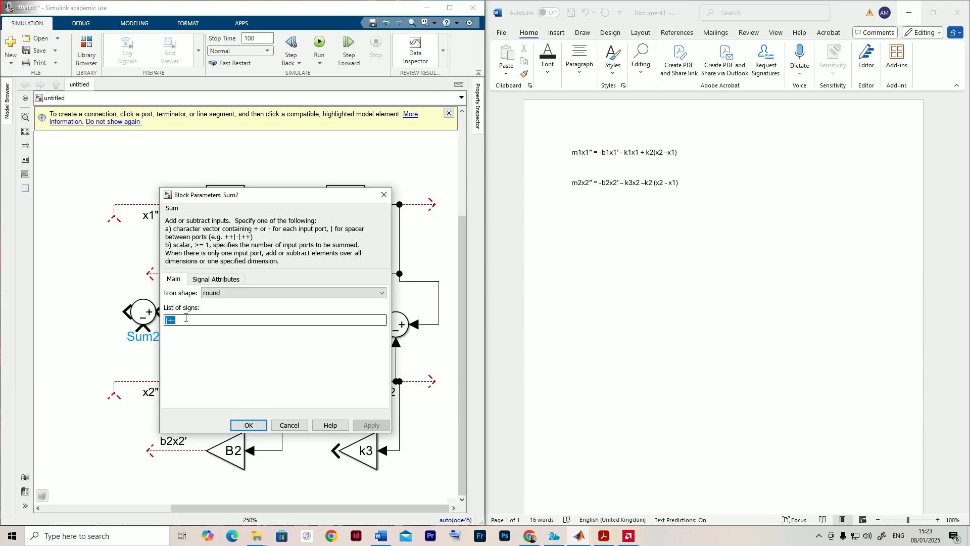
left_click(184, 319)
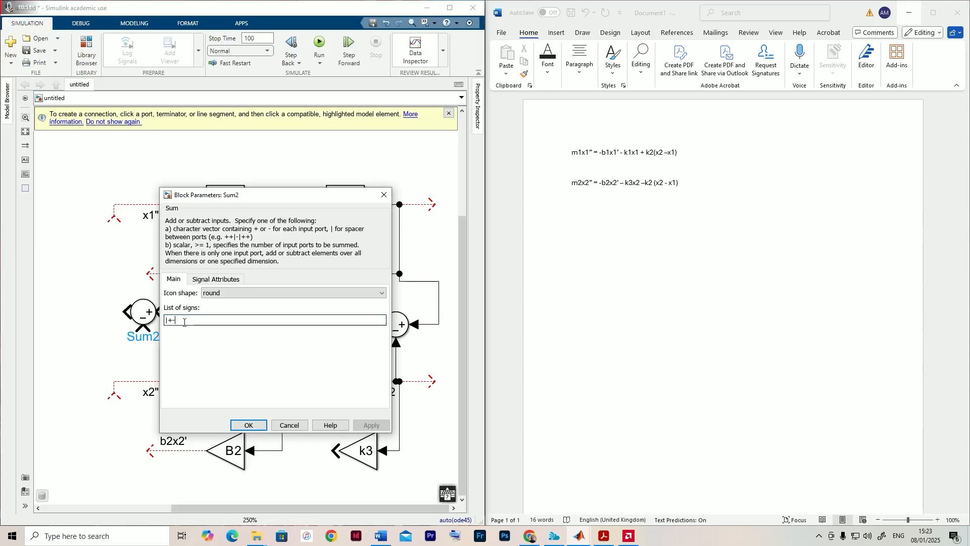
key("BackSpace")
key("BackSpace")
type("--")
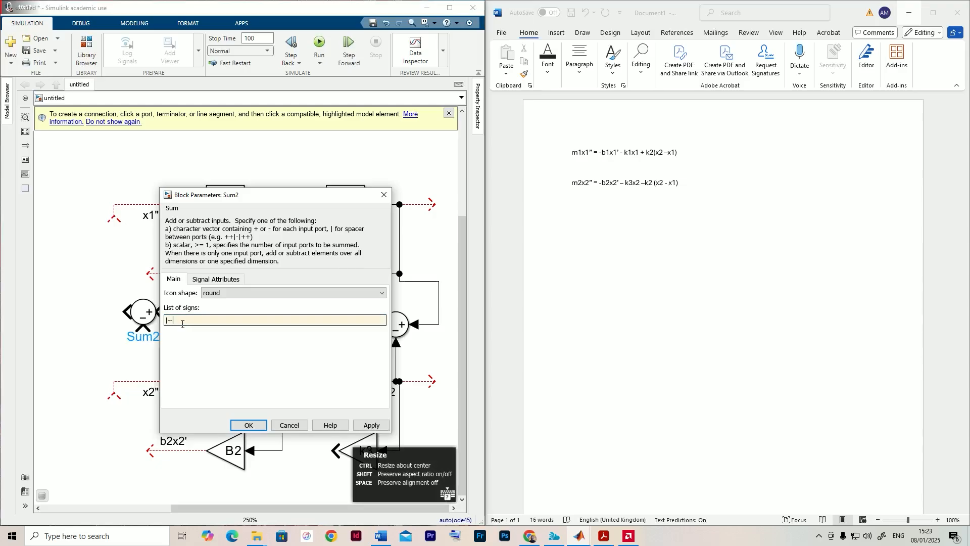
type("+")
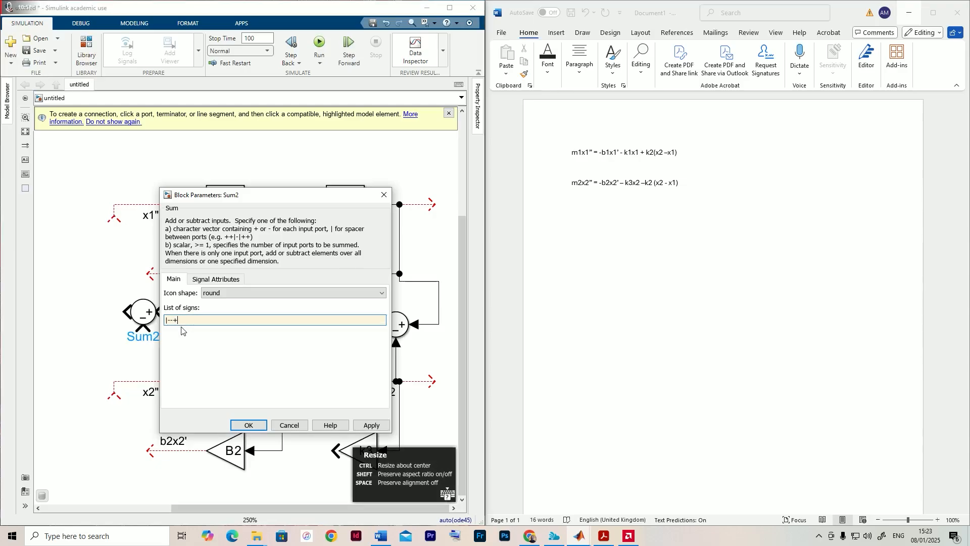
left_click(240, 426)
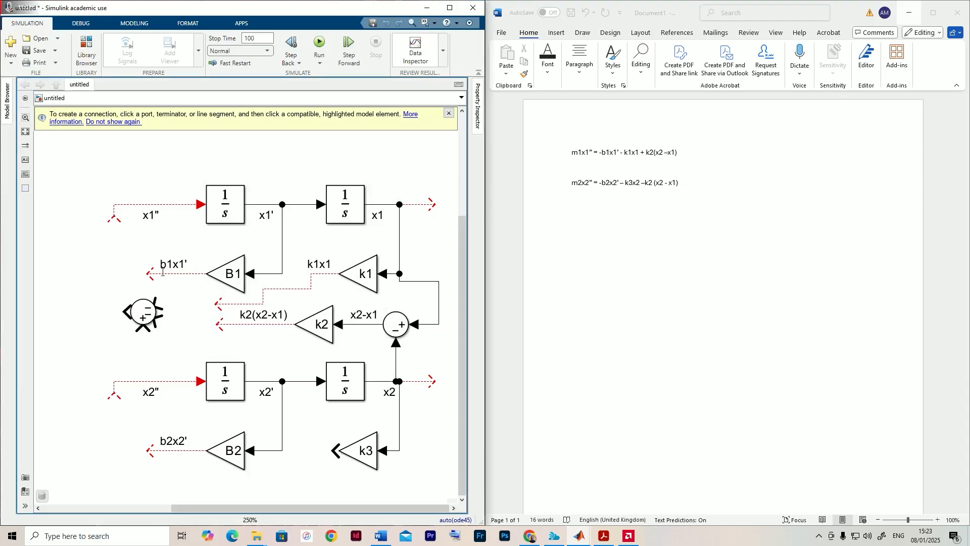
- Connect b1x1' and k1x1 to the new Sum block's minus inputs and k2(x2-x1) to its plus input
left_click_drag(142, 279, 158, 303)
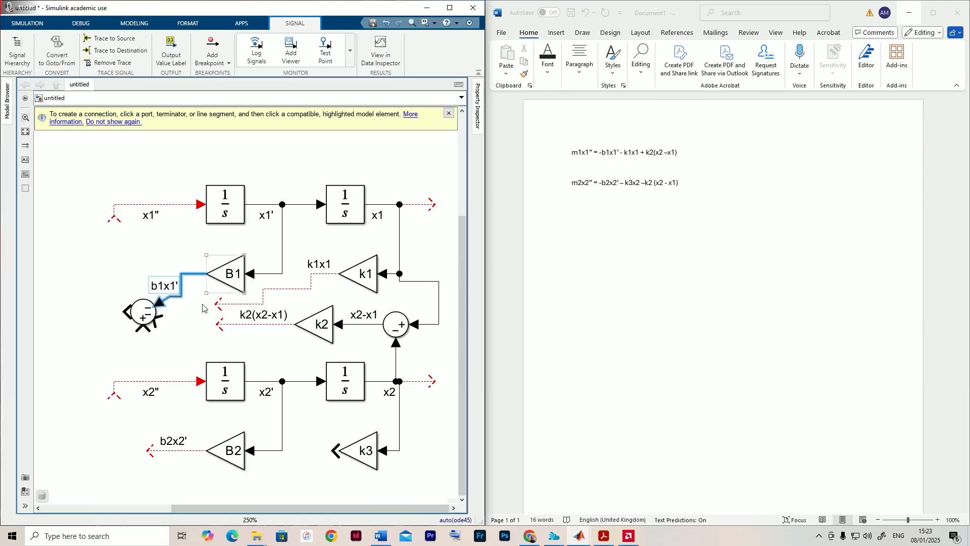
left_click_drag(217, 306, 160, 321)
left_click(300, 325)
left_click(276, 325)
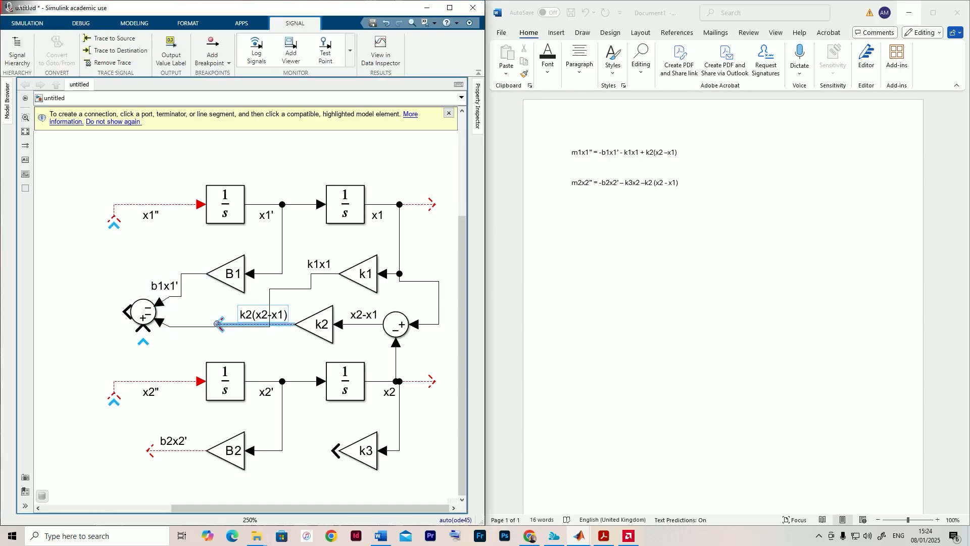
left_click_drag(218, 323, 140, 330)
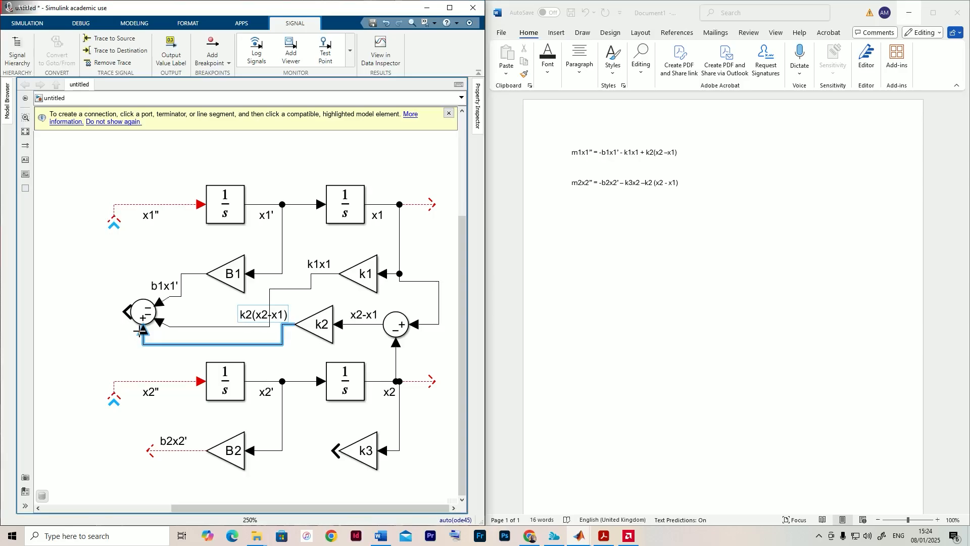
left_click(123, 323)
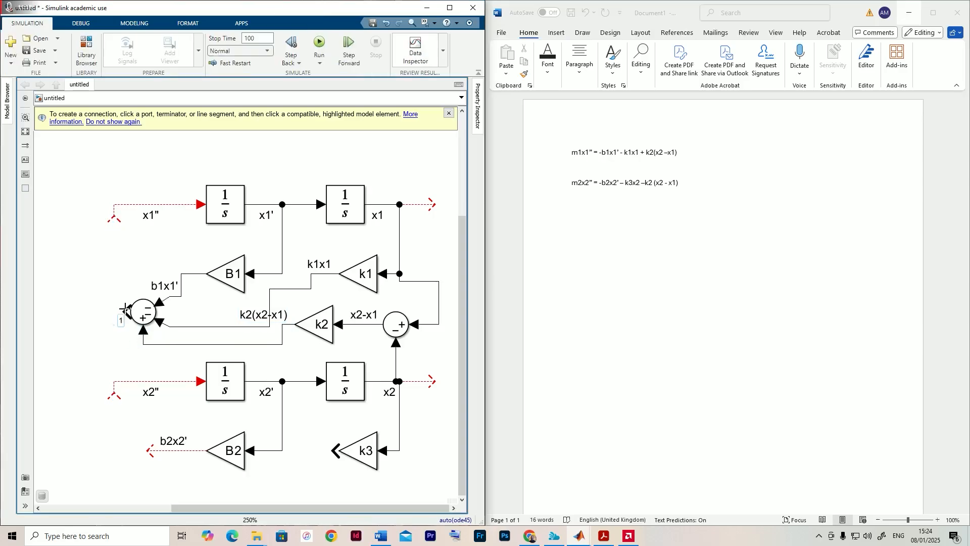
- Connect the open end of the x1'' line to the output of the three-input Sum block
left_click(181, 204)
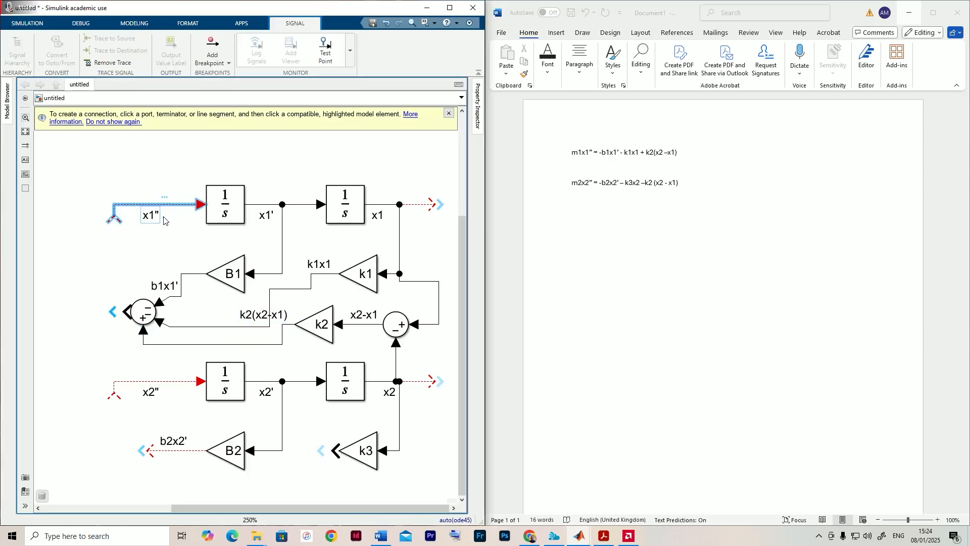
left_click_drag(120, 220, 128, 313)
left_click(86, 286)
- Delete the unconnected line segment running past the x2 integrator's output branches
scroll(138, 267, "down", 3)
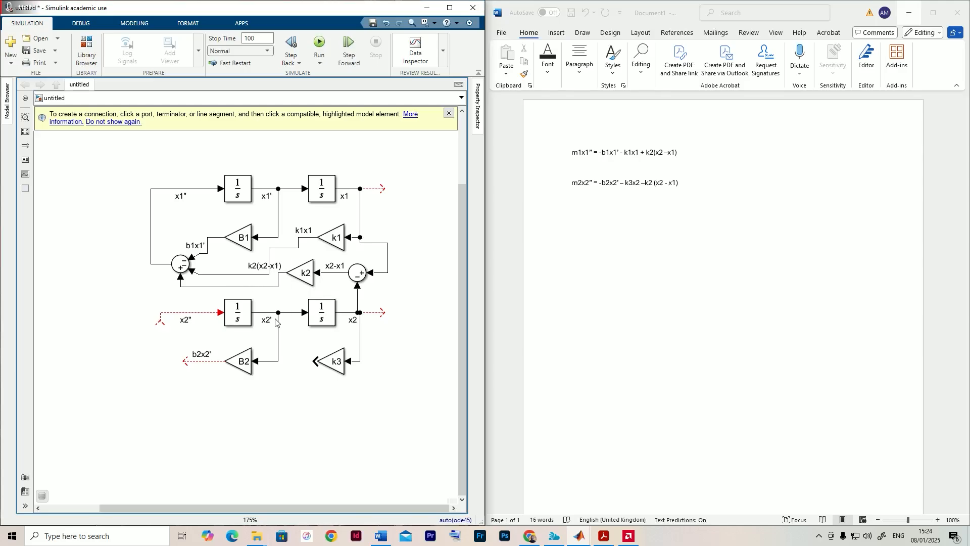
left_click_drag(276, 320, 251, 314)
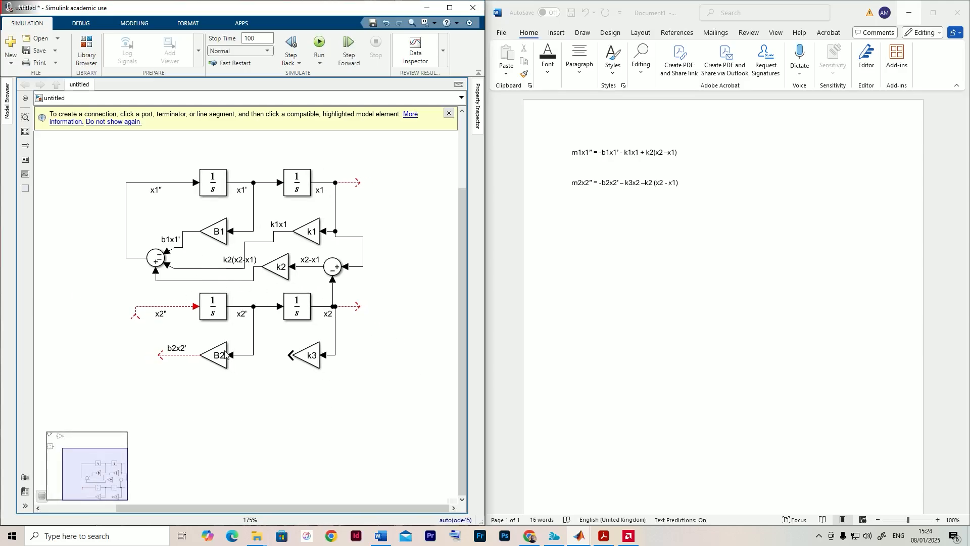
scroll(353, 336, "up", 3)
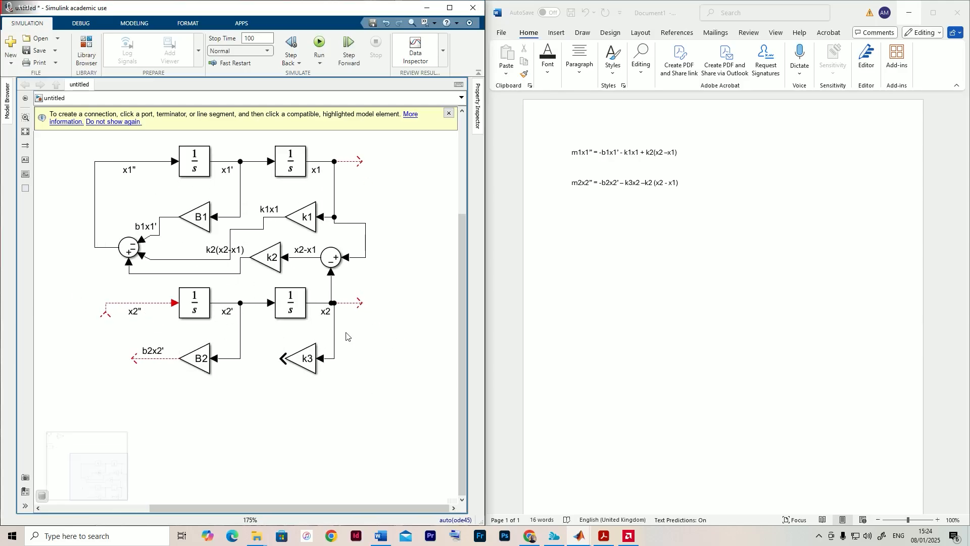
left_click(350, 296)
key("Delete")
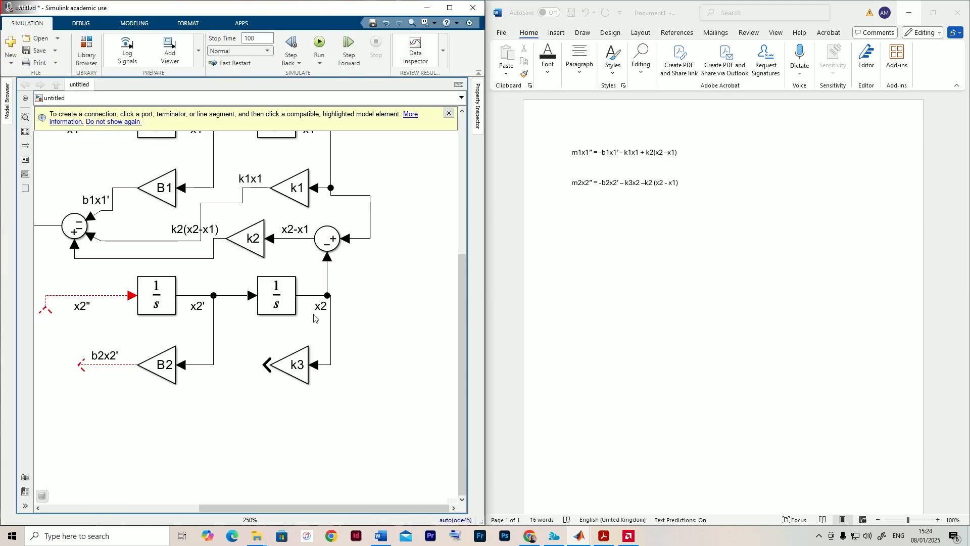
- Extend an output line from the k3 gain below B2 and label the signal k3x2
left_click_drag(314, 317, 353, 321)
scroll(370, 297, "down", 1)
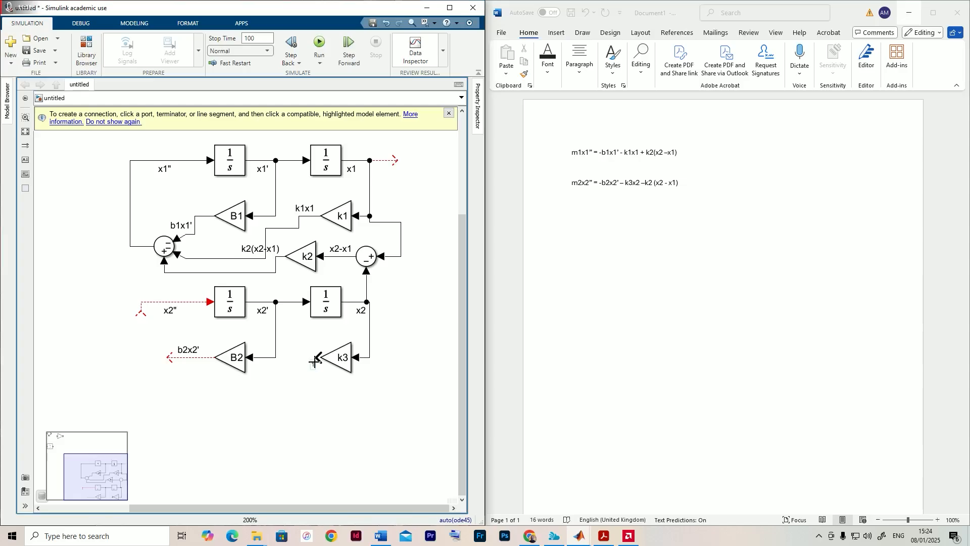
mouse_move(317, 358)
left_mouse_down()
mouse_move(270, 389)
mouse_move(221, 393)
left_mouse_up()
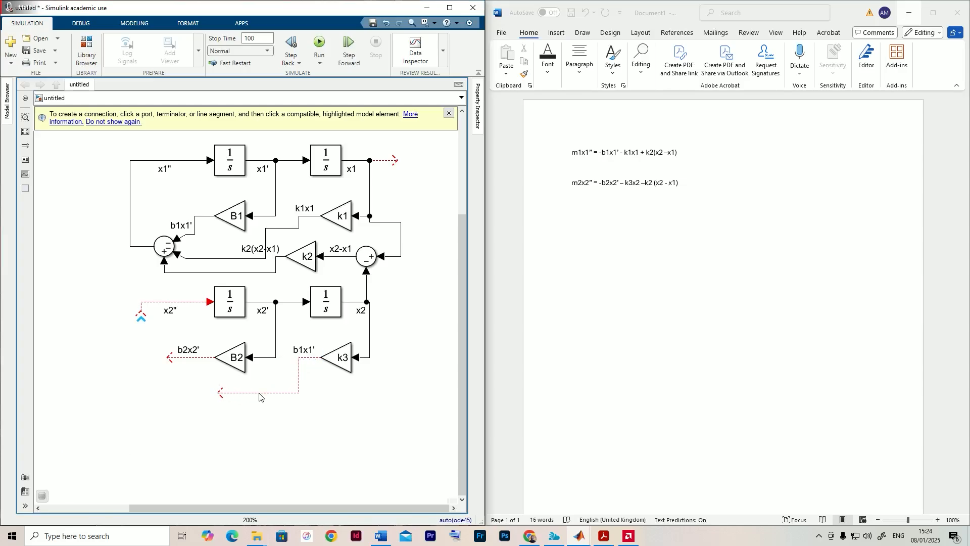
left_click(259, 394)
double_click(301, 350)
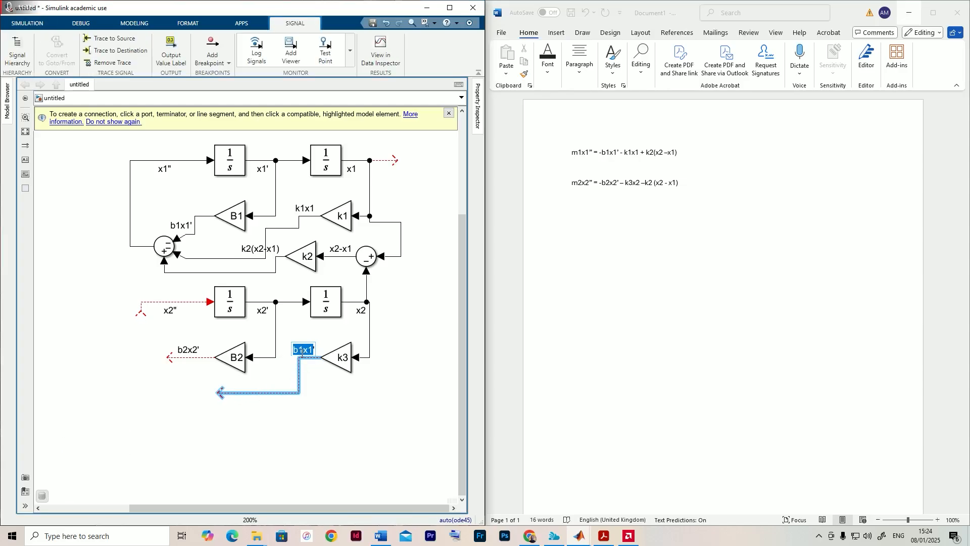
type("k3")
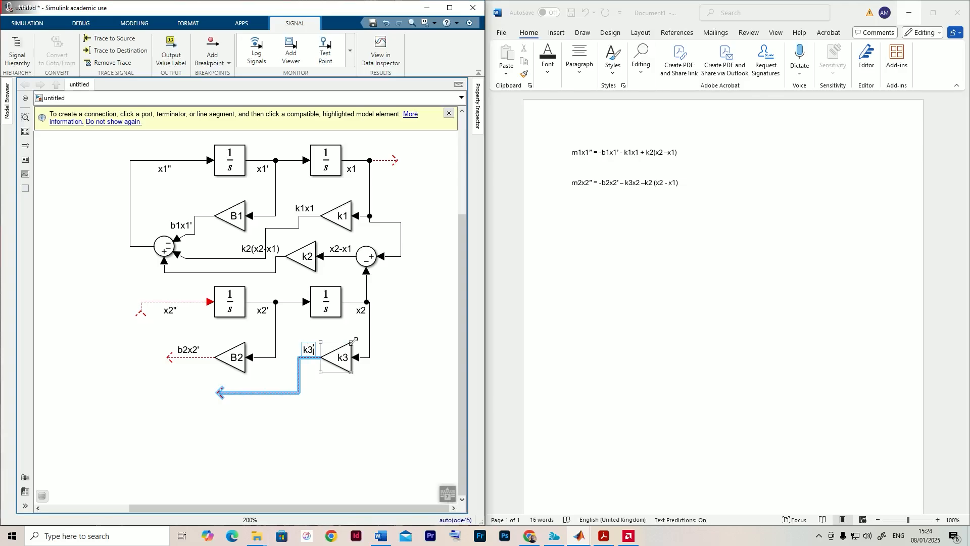
key("BackSpace")
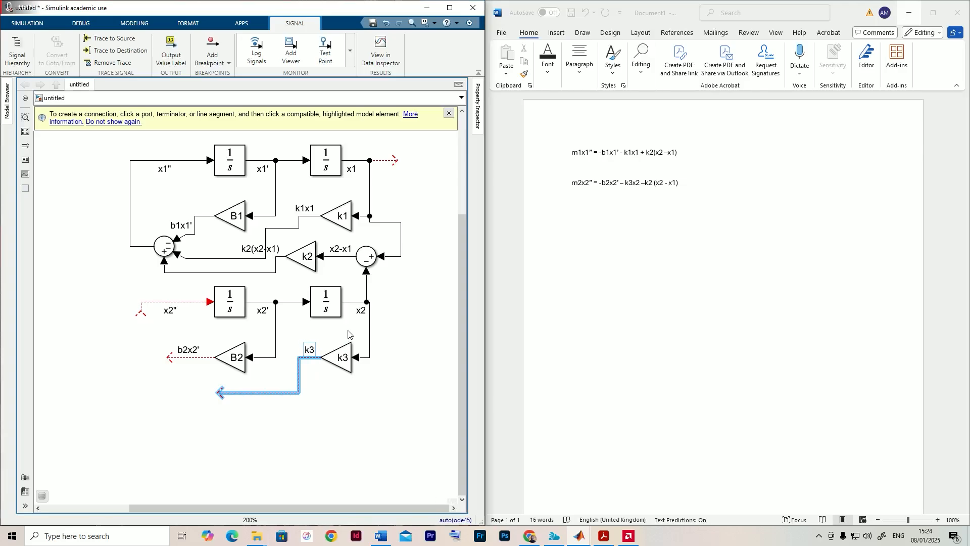
type("x2")
left_click(315, 414)
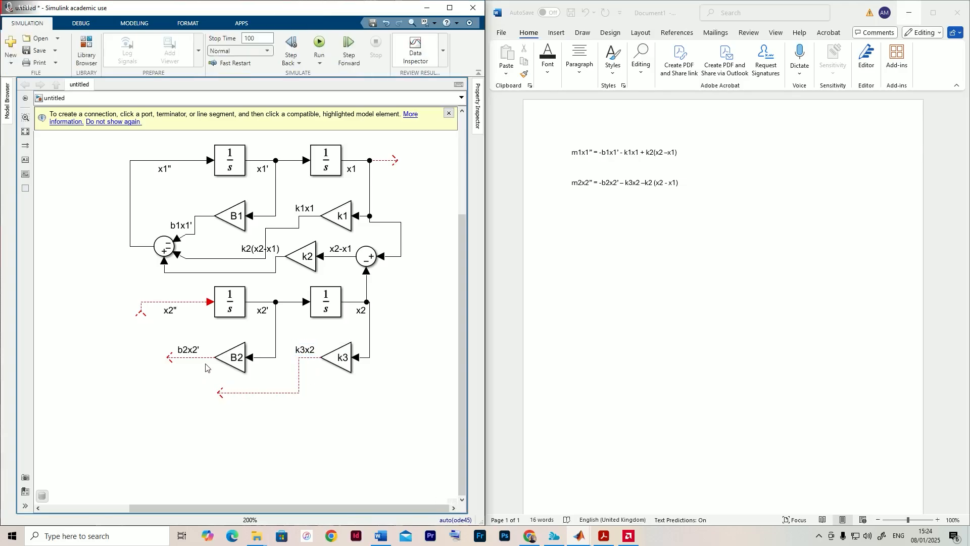
- Duplicate the three-input Sum block of the x1 chain and place the copy beside the open end of the b2x2' line
left_click(230, 357)
left_click(251, 339)
left_click(163, 251)
left_click_drag(167, 248, 131, 363)
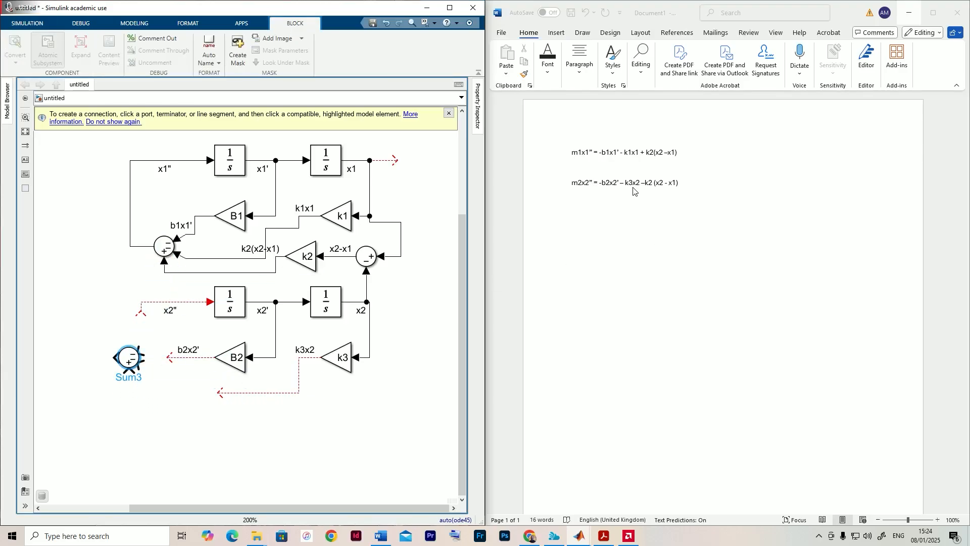
- Set the list of signs of the x2 chain's new Sum block to |---
double_click(128, 358)
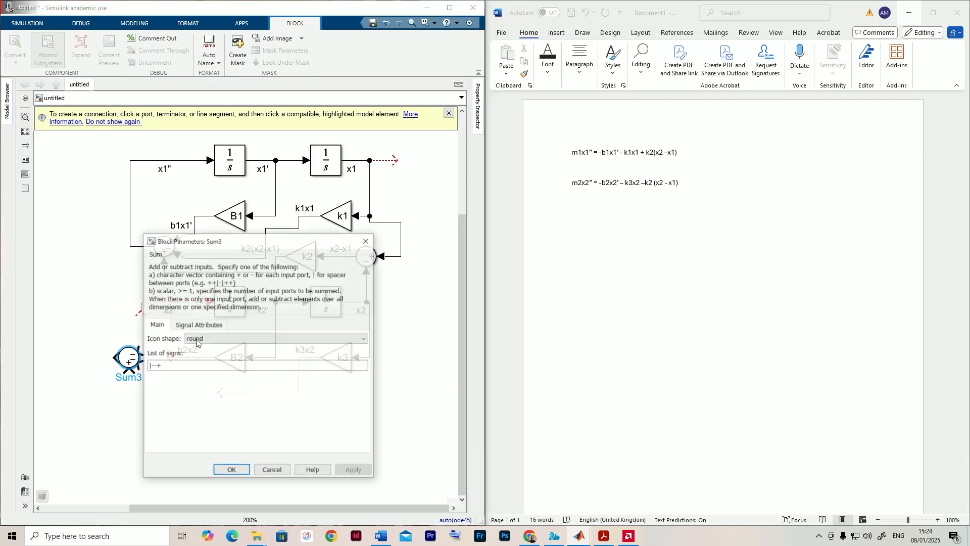
double_click(177, 366)
left_click(179, 367)
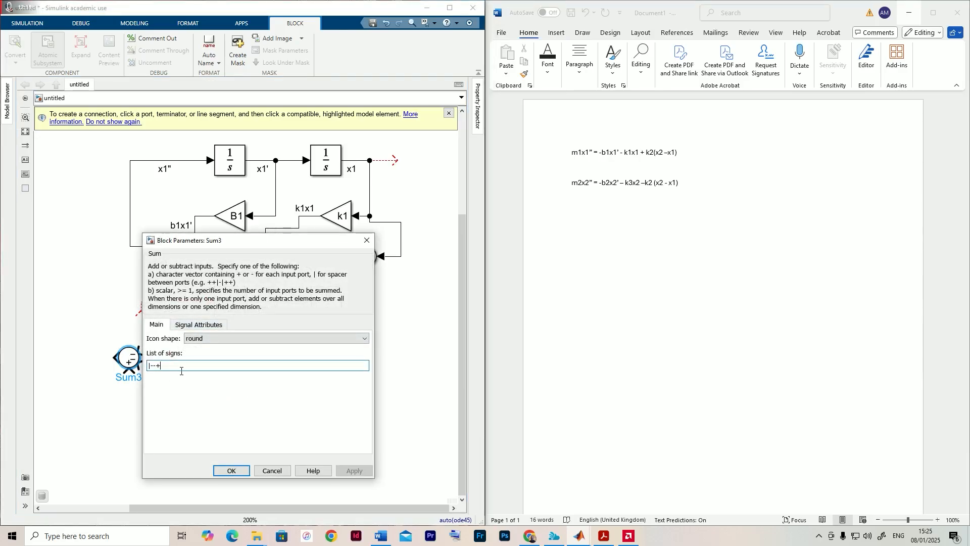
key("BackSpace")
type("-")
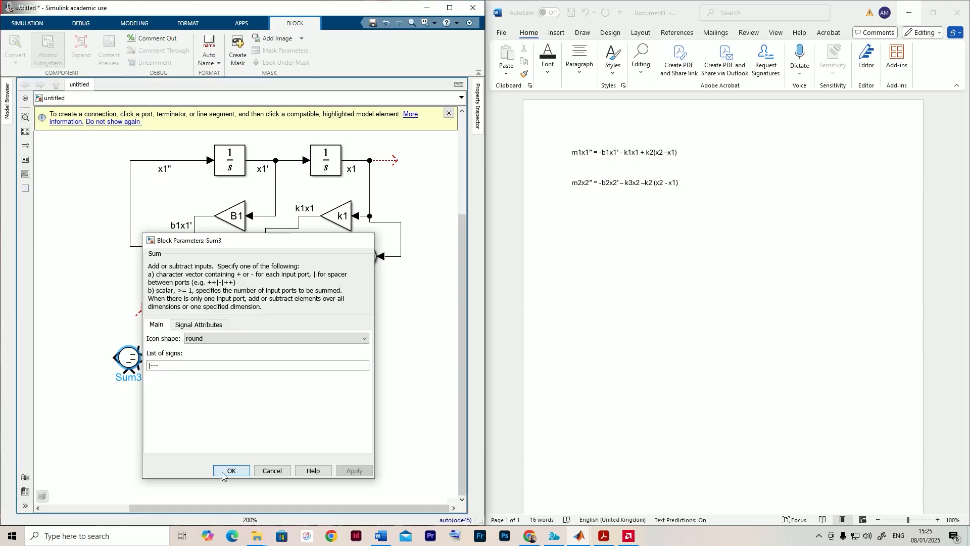
left_click(225, 471)
left_click(147, 447)
- Connect the b2x2' and k3x2 signals to the first two minus inputs of the x2 chain's Sum block
scroll(171, 384, "up", 1)
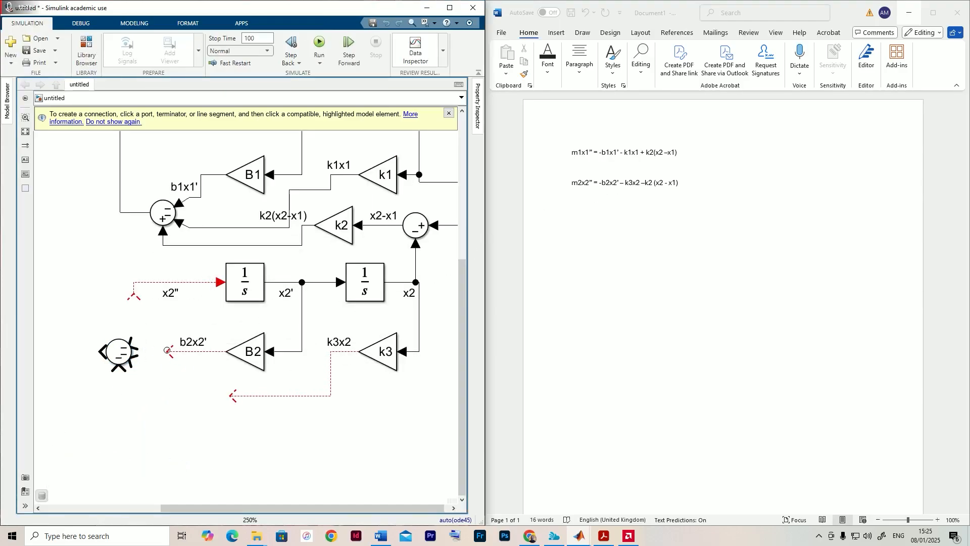
left_click_drag(166, 350, 134, 342)
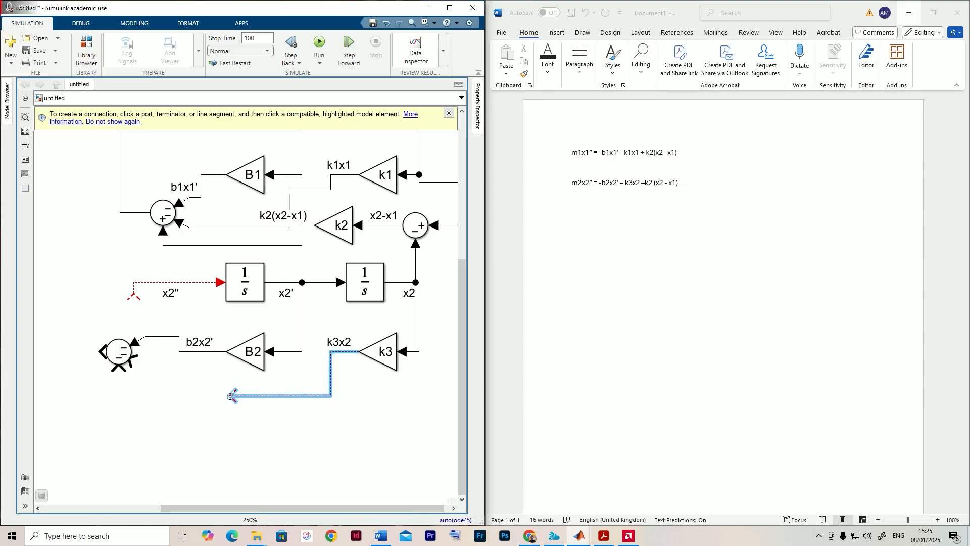
left_click_drag(233, 395, 135, 362)
left_click(137, 426)
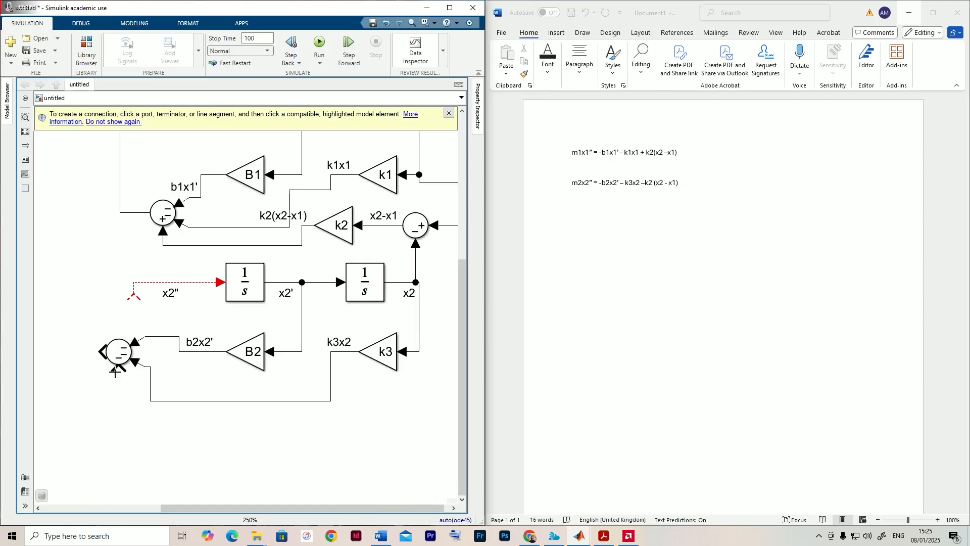
- Branch the k2(x2-x1) signal into the x2 chain Sum block's last minus input and connect that block's output to the x2'' line
left_click_drag(113, 367, 206, 245)
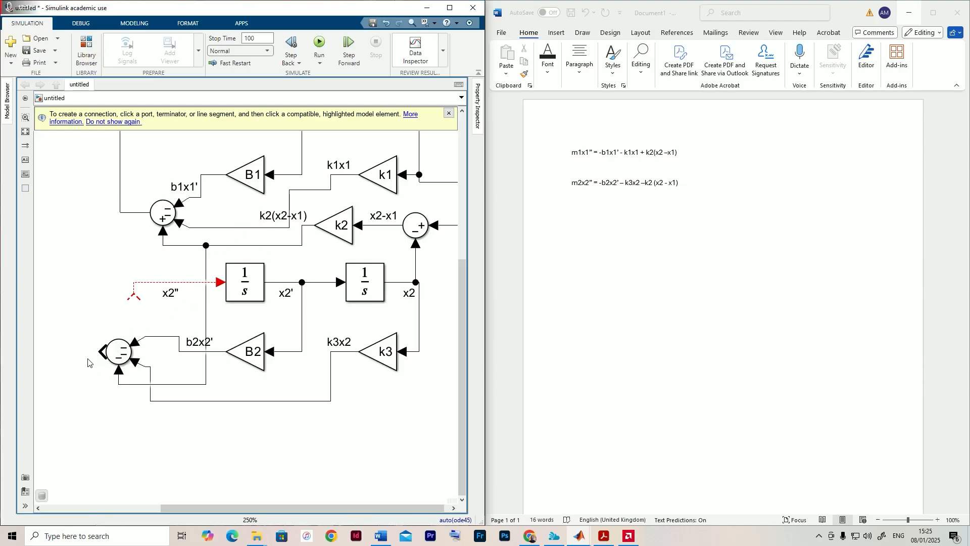
left_click_drag(134, 295, 102, 352)
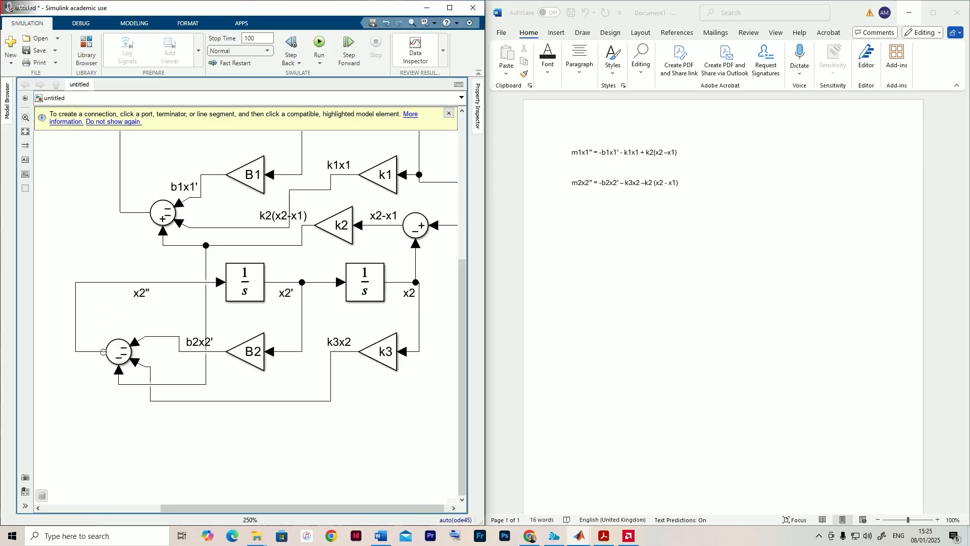
- Delete the unconnected dashed line segment extending from the x1 integrator's output
scroll(111, 367, "down", 3)
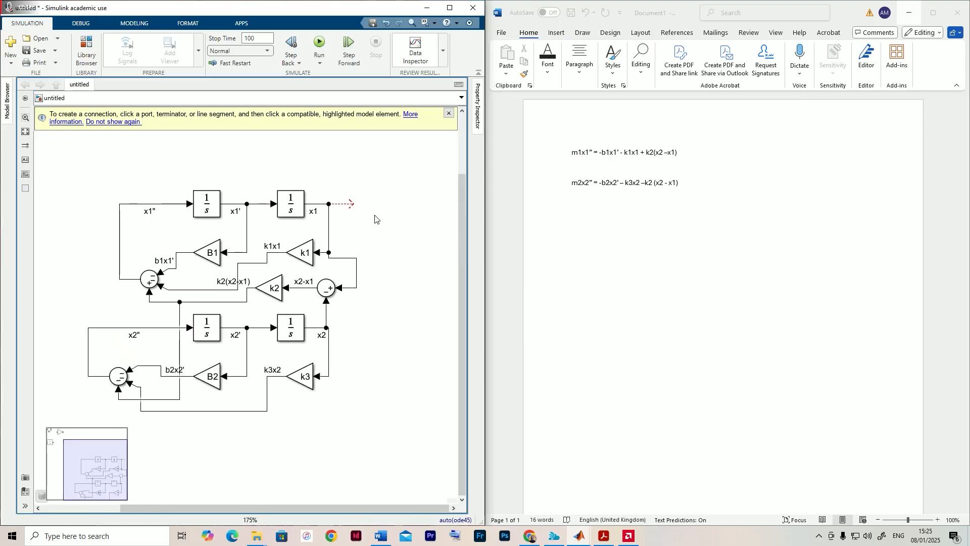
left_click(346, 204)
left_click(342, 228)
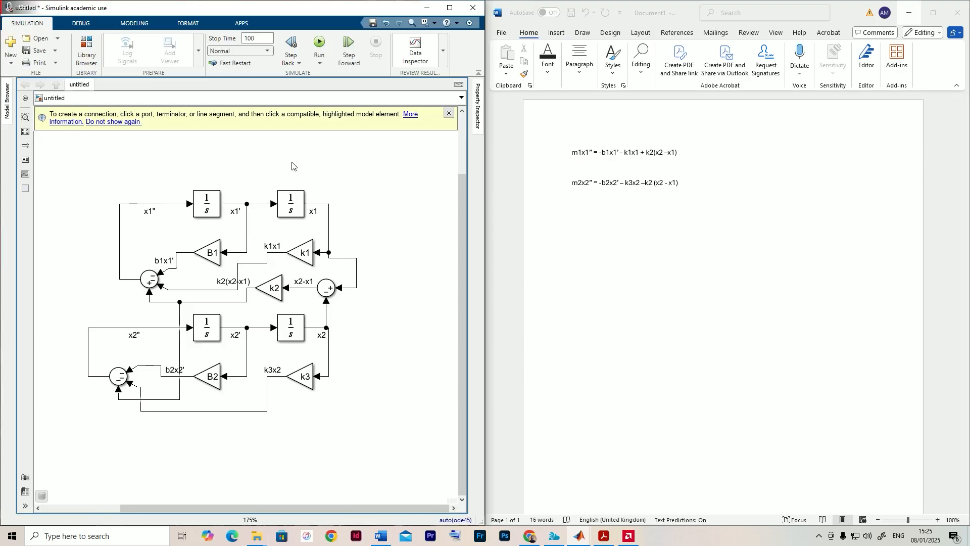
- Find the Scope block in the library and connect one Scope to the x1 signal and another to the x2 signal
left_click(90, 69)
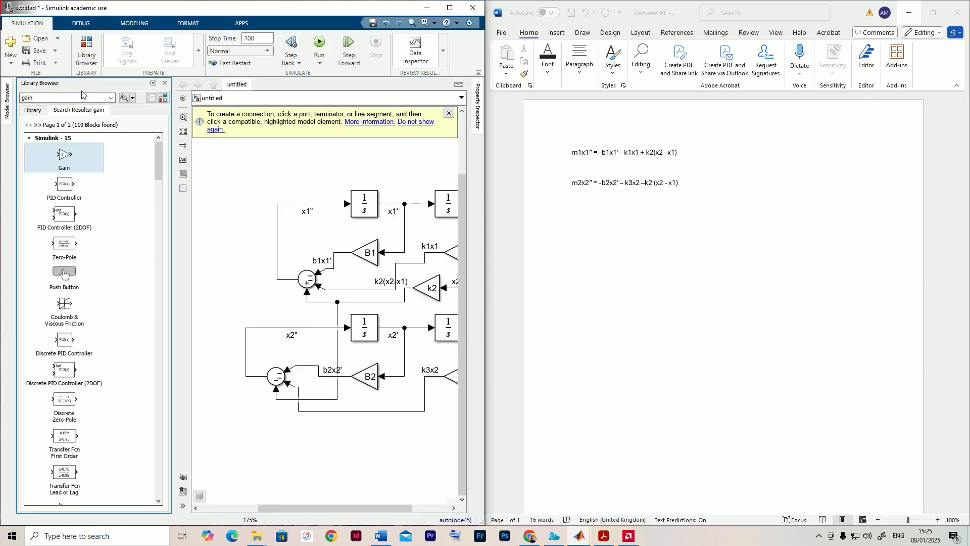
left_click(48, 98)
type("scope")
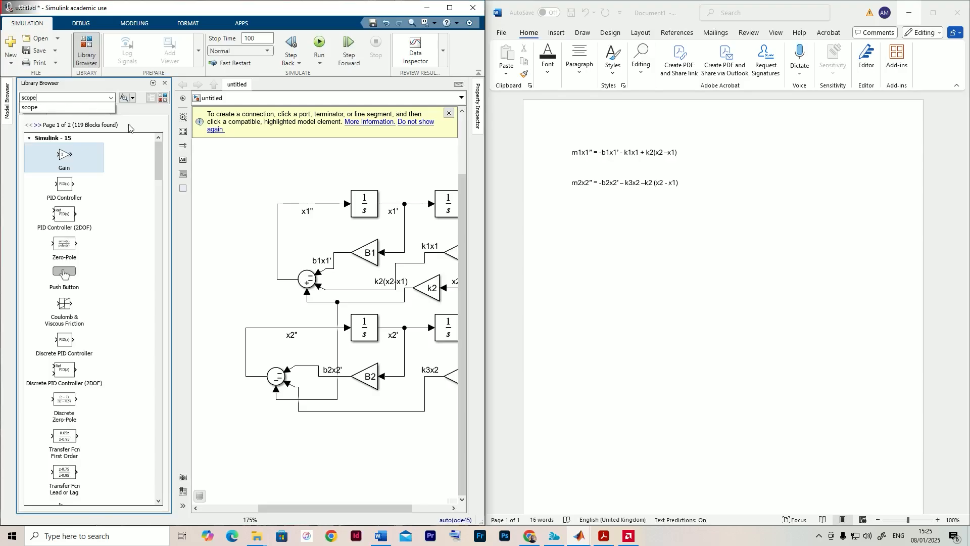
key("Return")
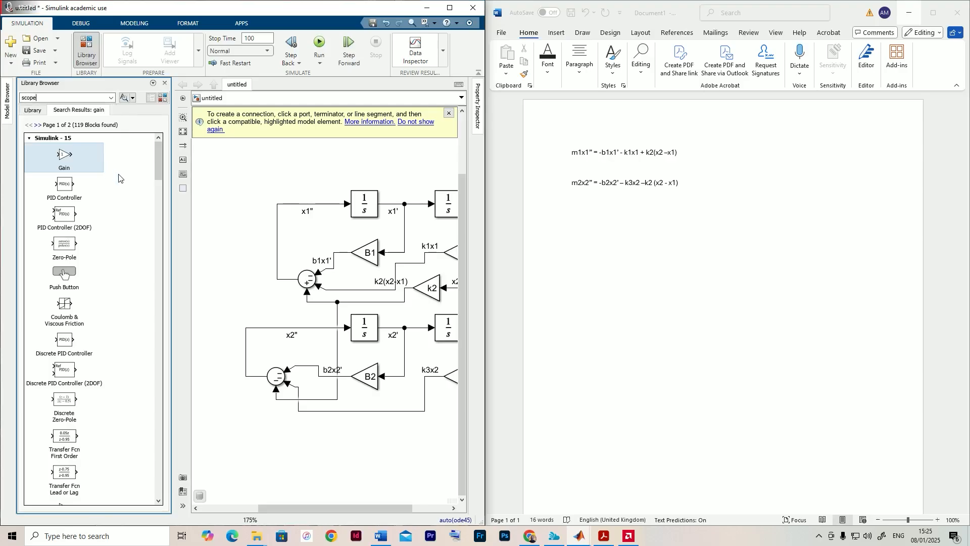
scroll(287, 210, "down", 2)
left_click_drag(286, 210, 256, 201)
mouse_move(63, 157)
left_mouse_down()
mouse_move(375, 212)
mouse_move(425, 201)
mouse_move(407, 373)
mouse_move(395, 373)
mouse_move(429, 288)
mouse_move(384, 286)
mouse_move(403, 308)
mouse_move(387, 307)
left_mouse_up()
scroll(417, 288, "up", 3)
scroll(404, 249, "up", 5)
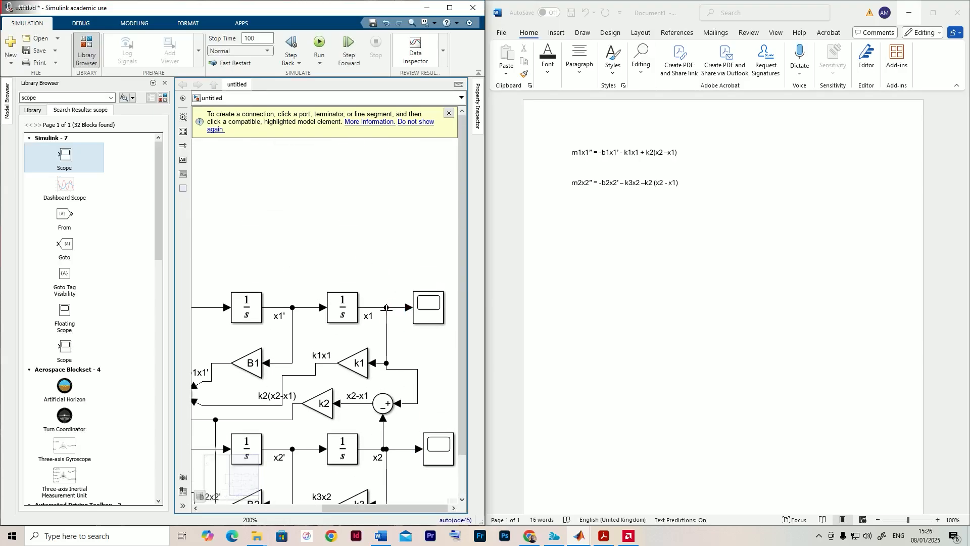
- Run the simulation, view the x1 response in its Scope, and close the plot window
left_click(320, 46)
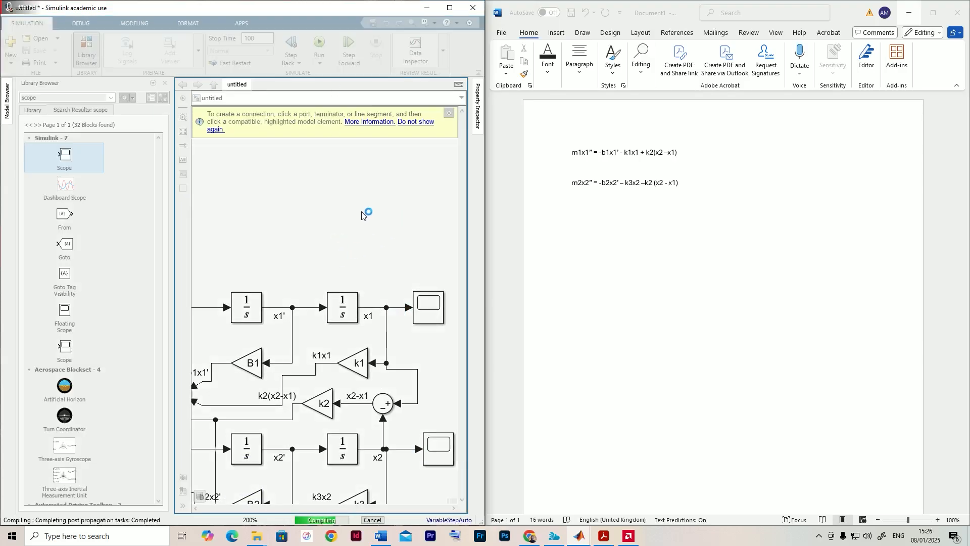
double_click(428, 306)
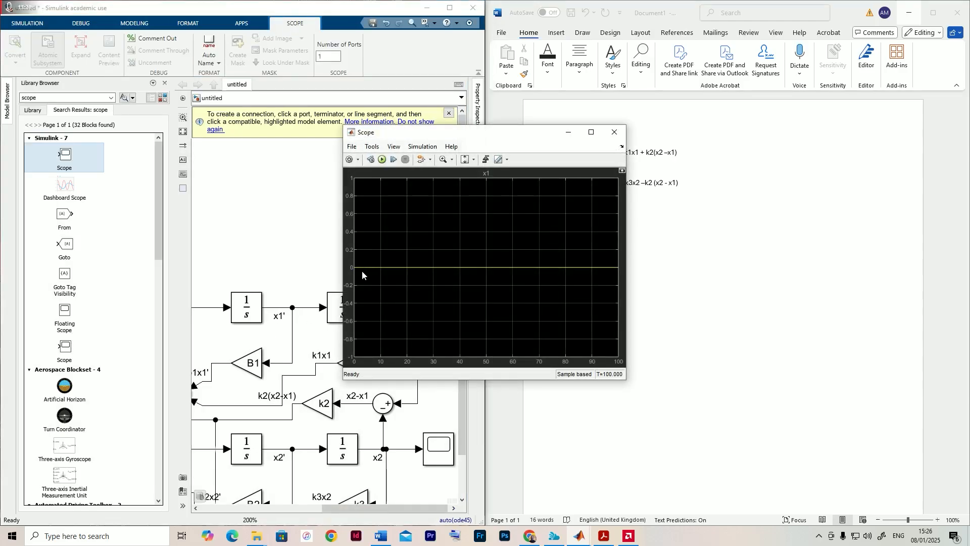
left_click(616, 133)
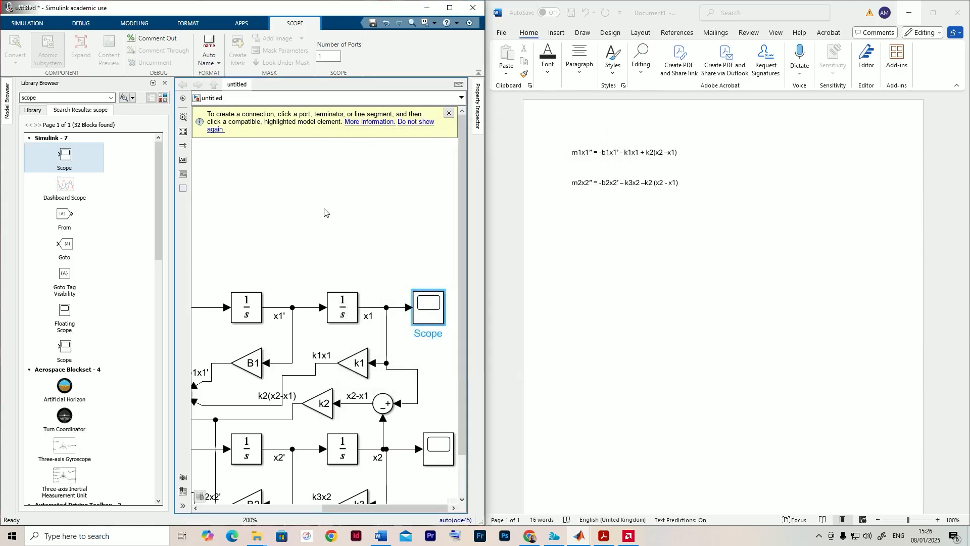
scroll(349, 253, "down", 3)
left_click(356, 229)
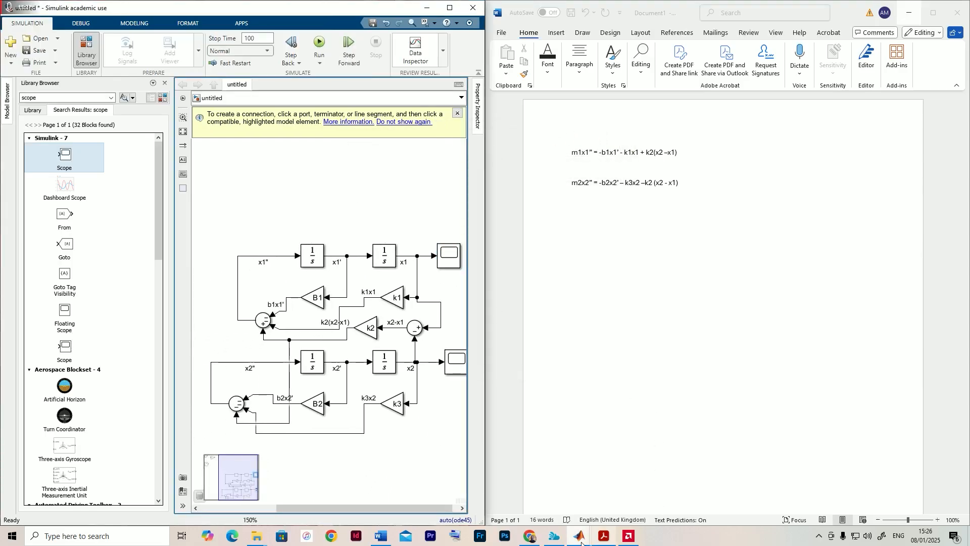
mouse_move(580, 536)
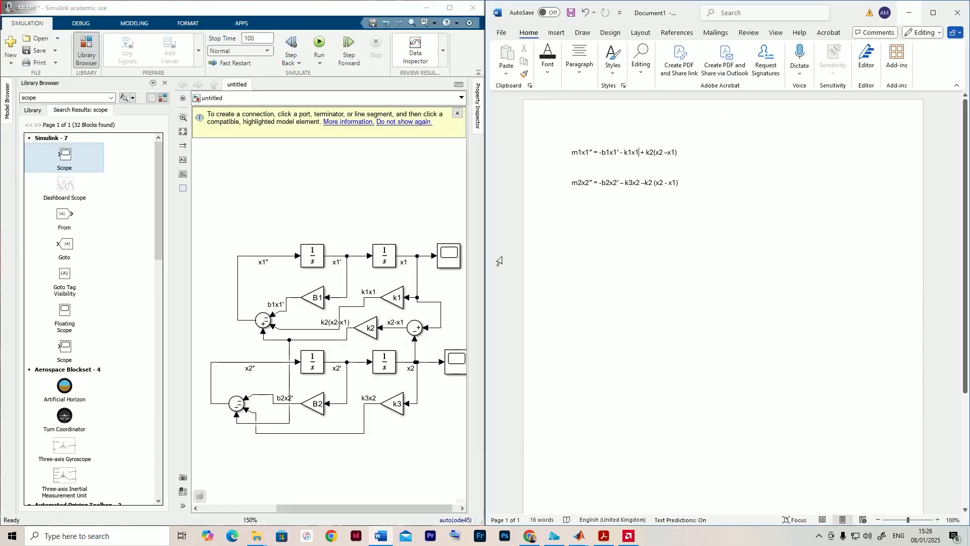
scroll(349, 276, "down", 1)
left_click_drag(336, 282, 339, 269)
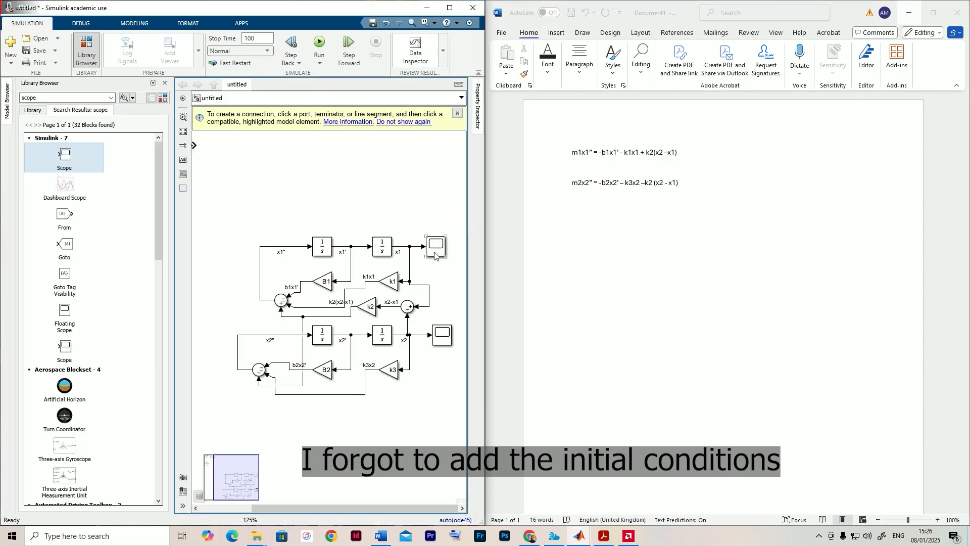
left_click_drag(350, 272, 329, 263)
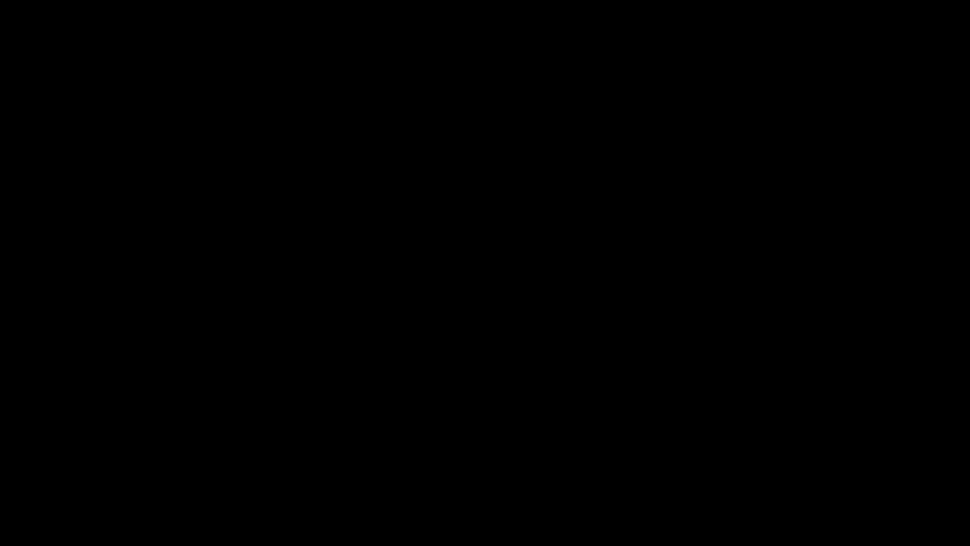